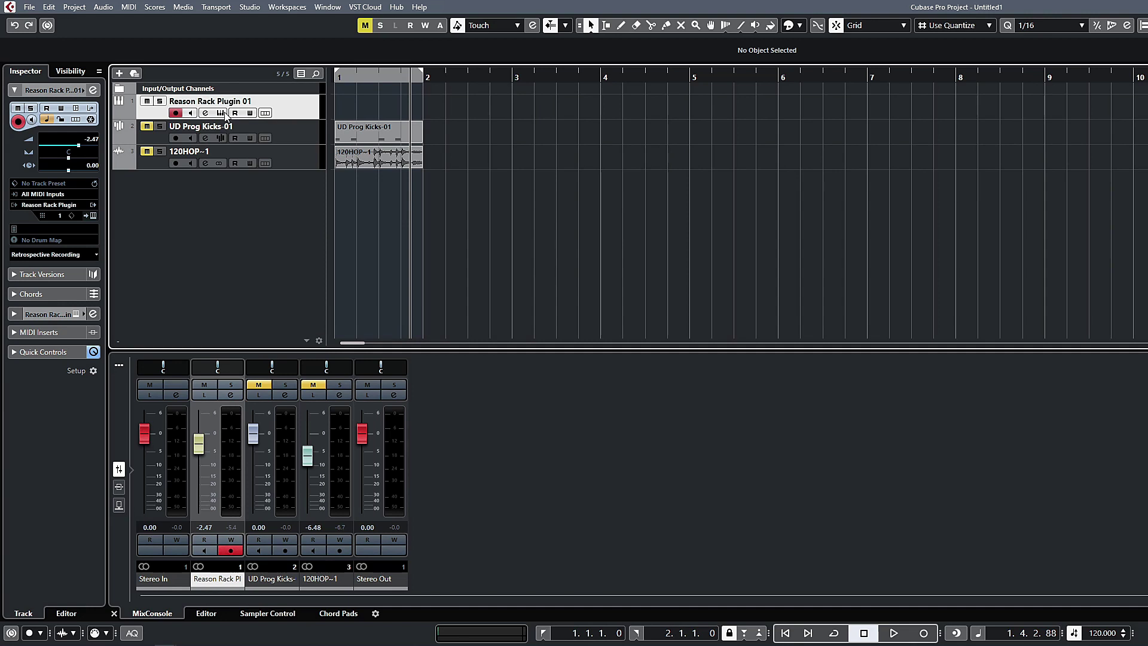
Step: Open track 1's Reason Rack Plugin 01 editor, move it left, and select the Grain device
{"action": "right_click", "coordinate": [221, 220]}
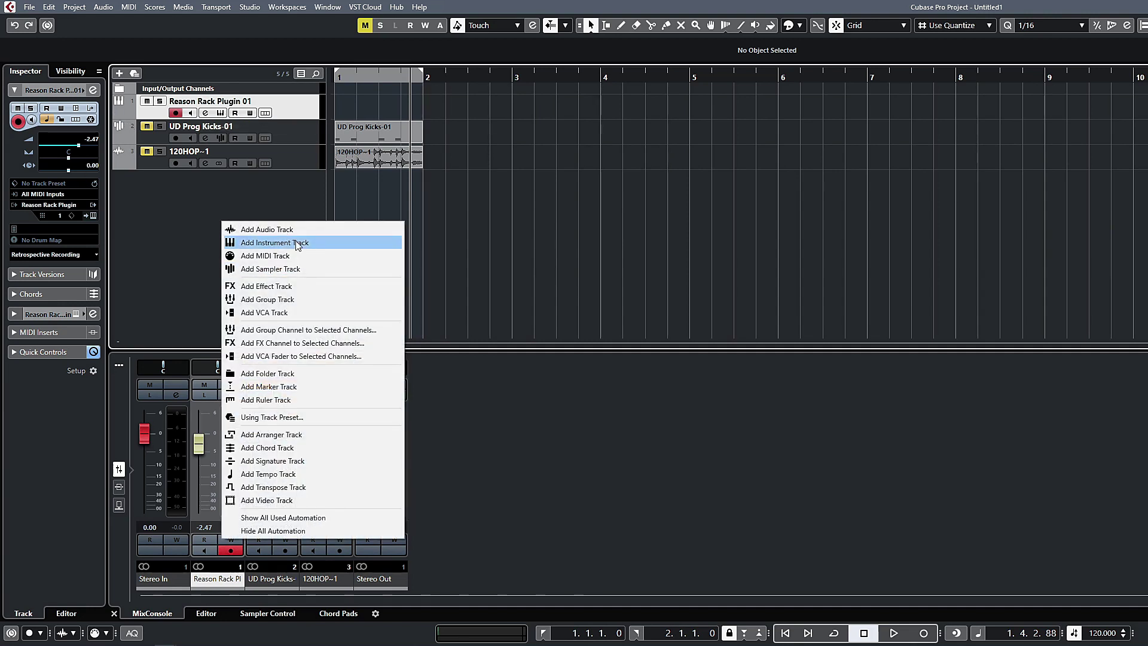
{"action": "left_click", "coordinate": [266, 177]}
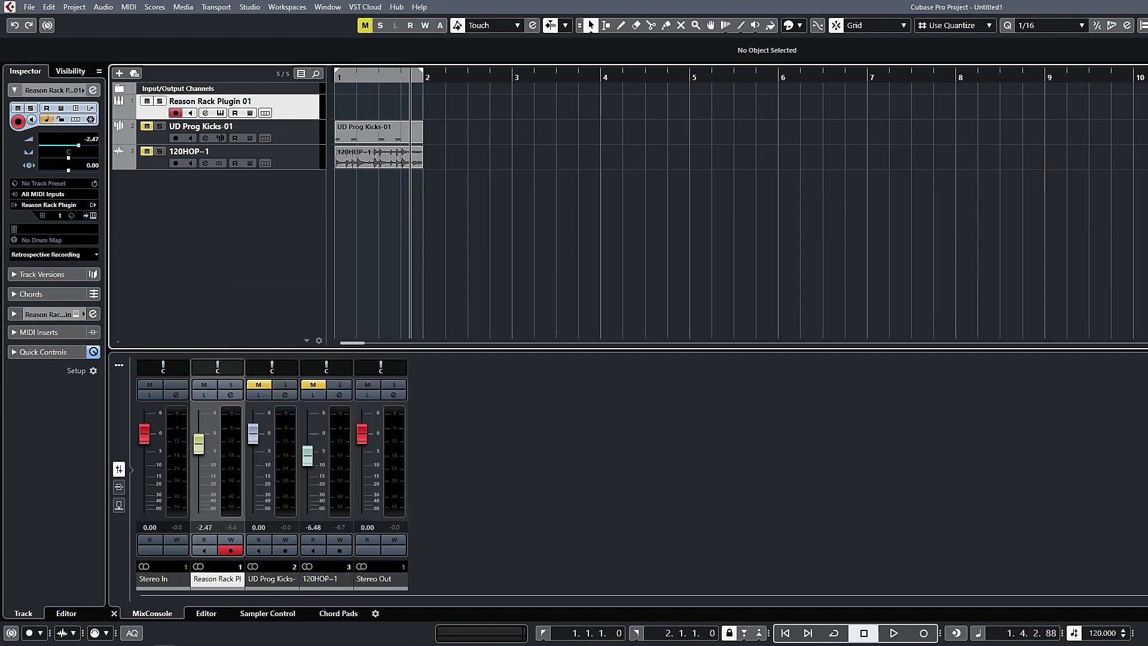
{"action": "left_click", "coordinate": [220, 113]}
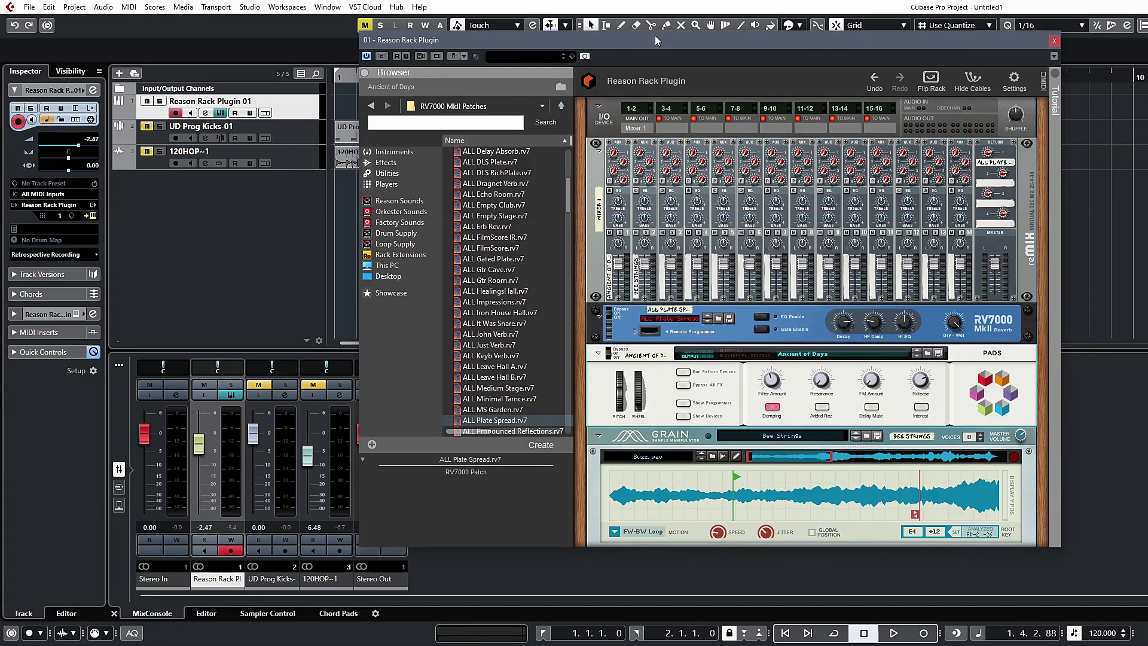
{"action": "left_click_drag", "start_coordinate": [656, 40], "coordinate": [452, 54]}
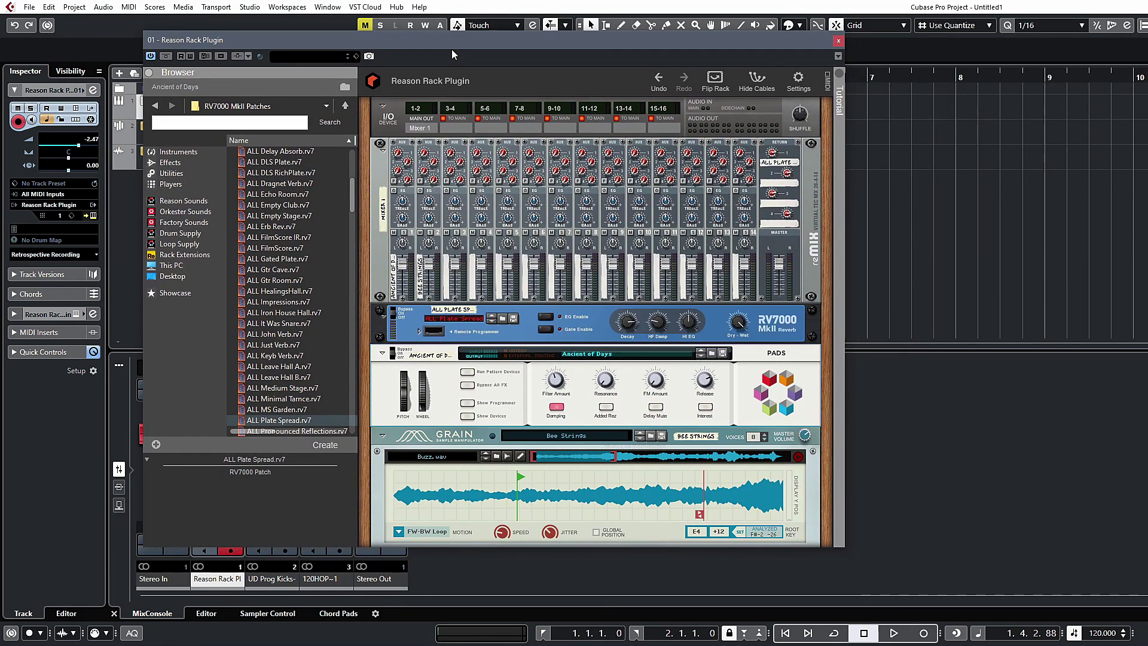
{"action": "left_click", "coordinate": [812, 442]}
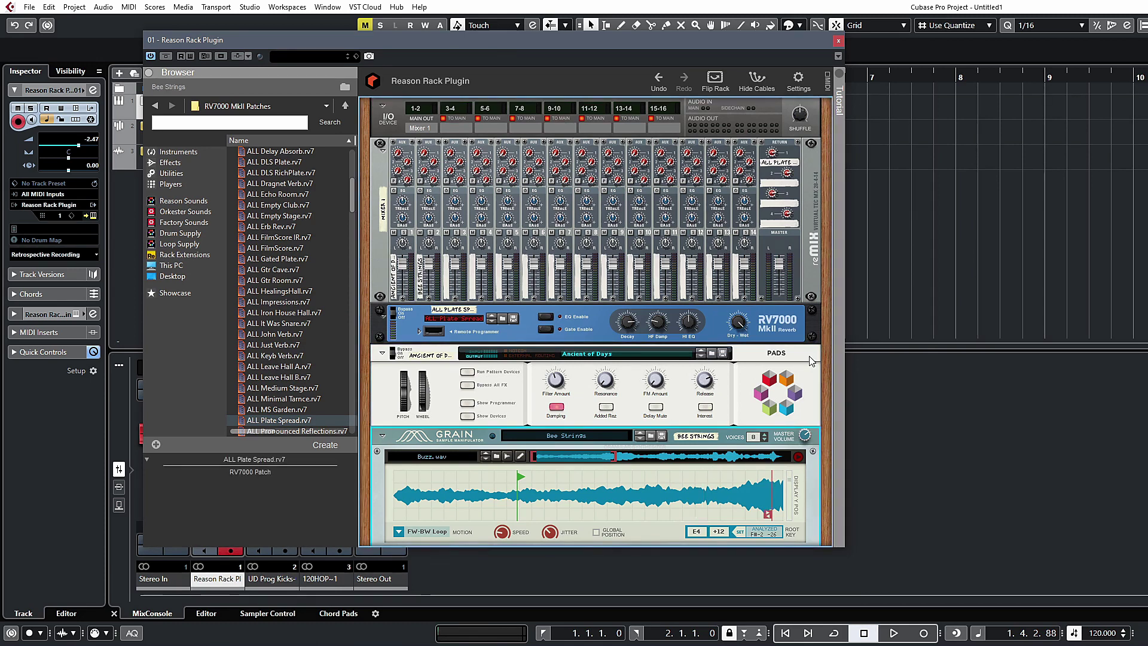
Step: Clear the rack, add two ID8 Instrument Devices, and flip the rack to show rear cabling
{"action": "key", "text": "Delete"}
{"action": "key", "text": "Delete"}
{"action": "key", "text": "Delete"}
{"action": "key", "text": "Delete"}
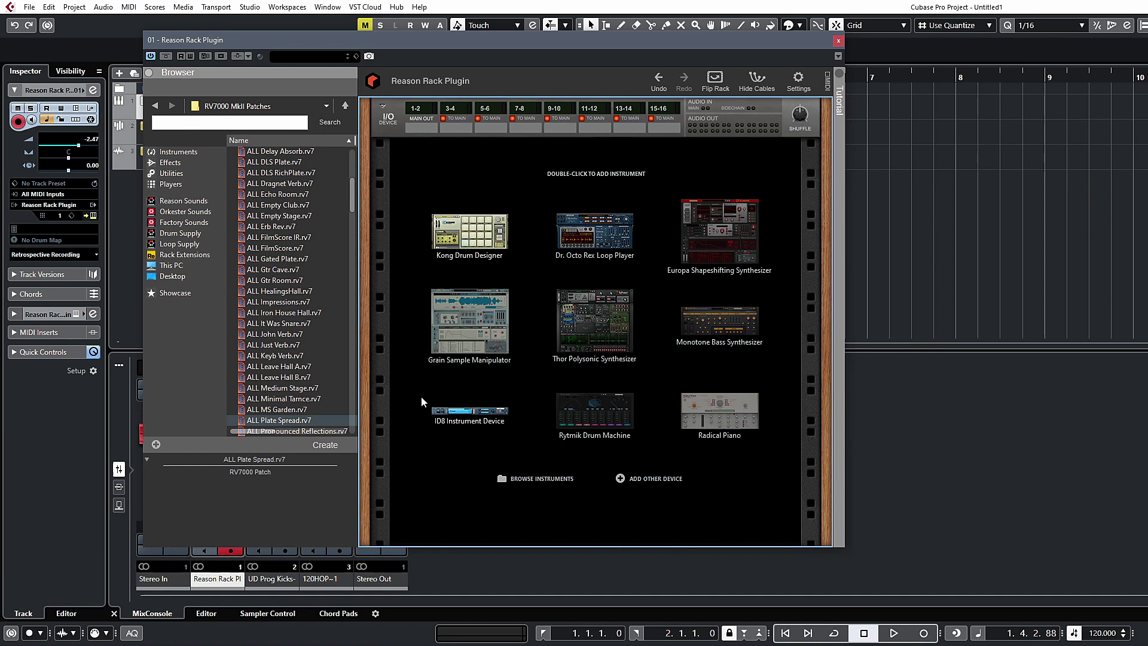
{"action": "double_click", "coordinate": [459, 420]}
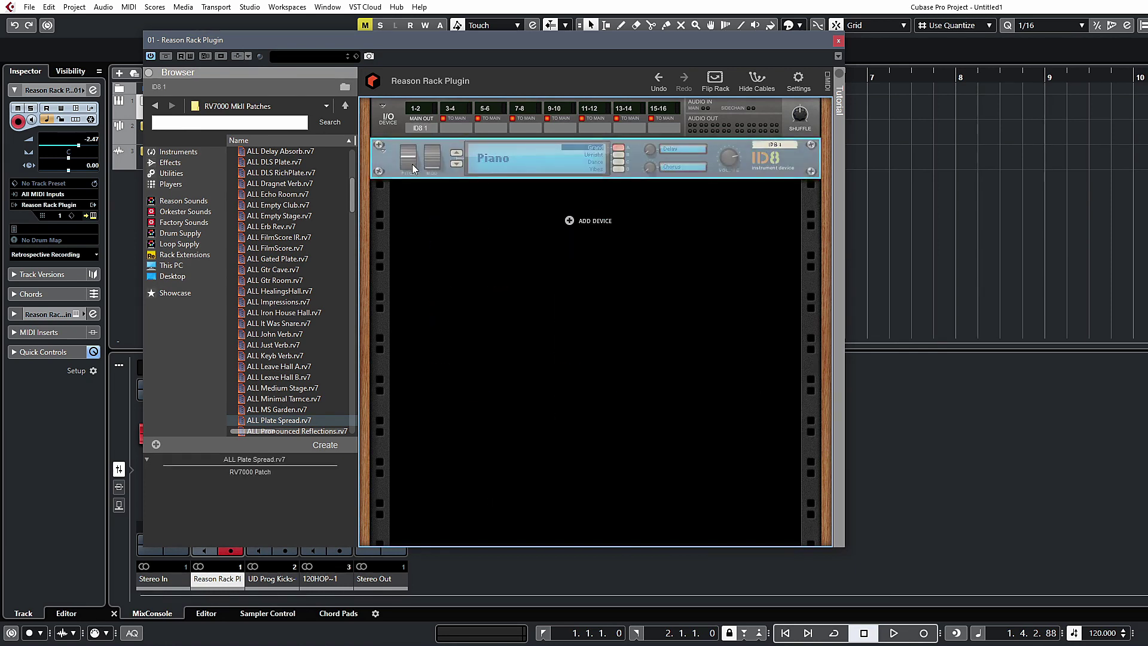
{"action": "left_click", "coordinate": [571, 220]}
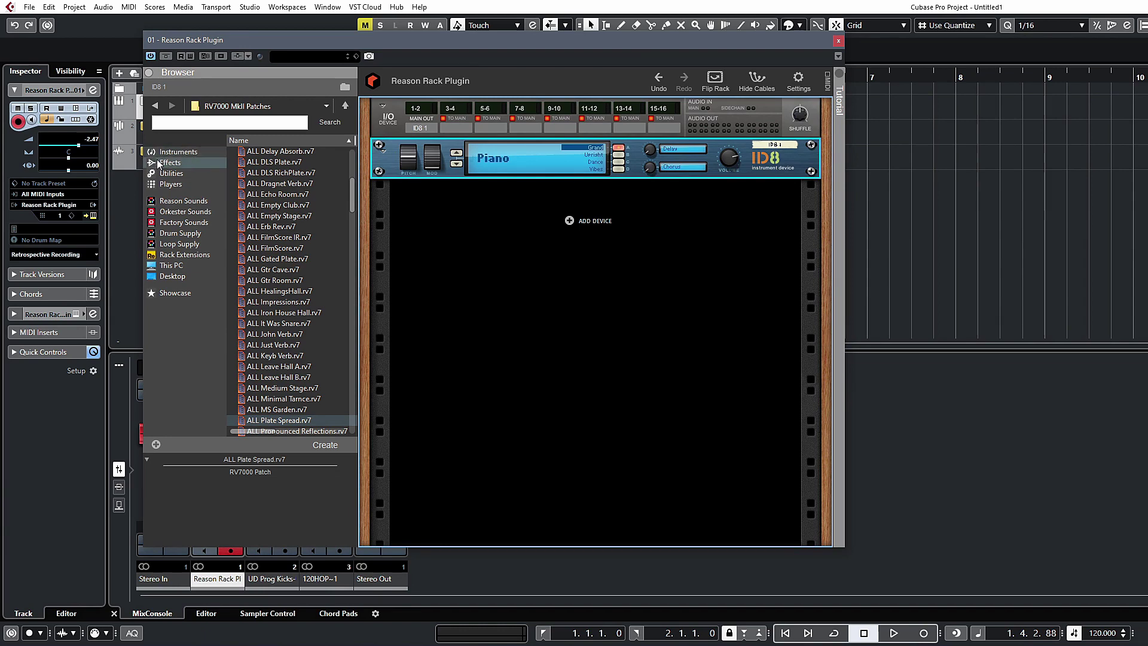
{"action": "left_click", "coordinate": [293, 349]}
{"action": "scroll", "coordinate": [293, 350], "scroll_direction": "down", "scroll_amount": 6}
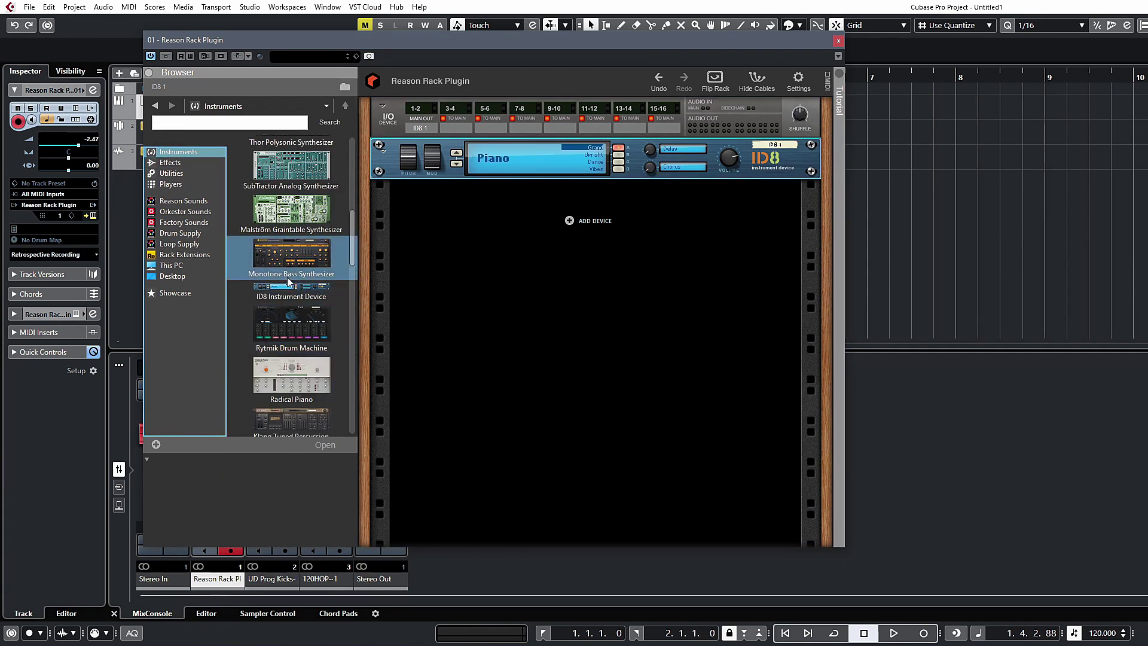
{"action": "double_click", "coordinate": [291, 259]}
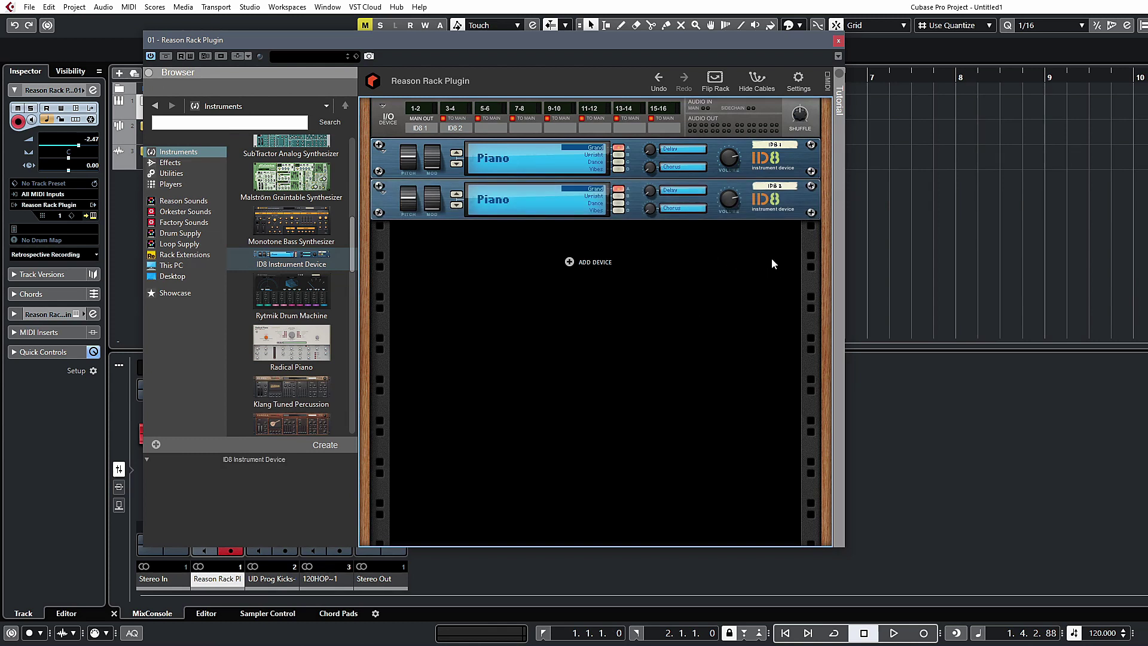
{"action": "left_click", "coordinate": [465, 192]}
{"action": "key", "text": "Tab"}
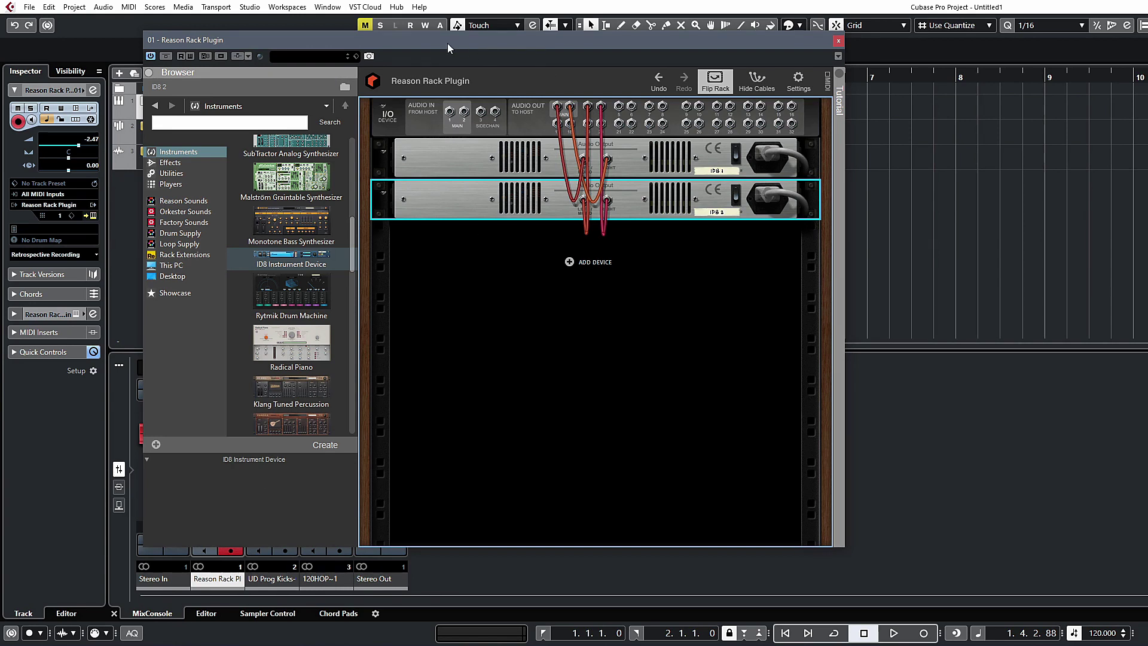
{"action": "left_click_drag", "start_coordinate": [447, 43], "coordinate": [788, 50]}
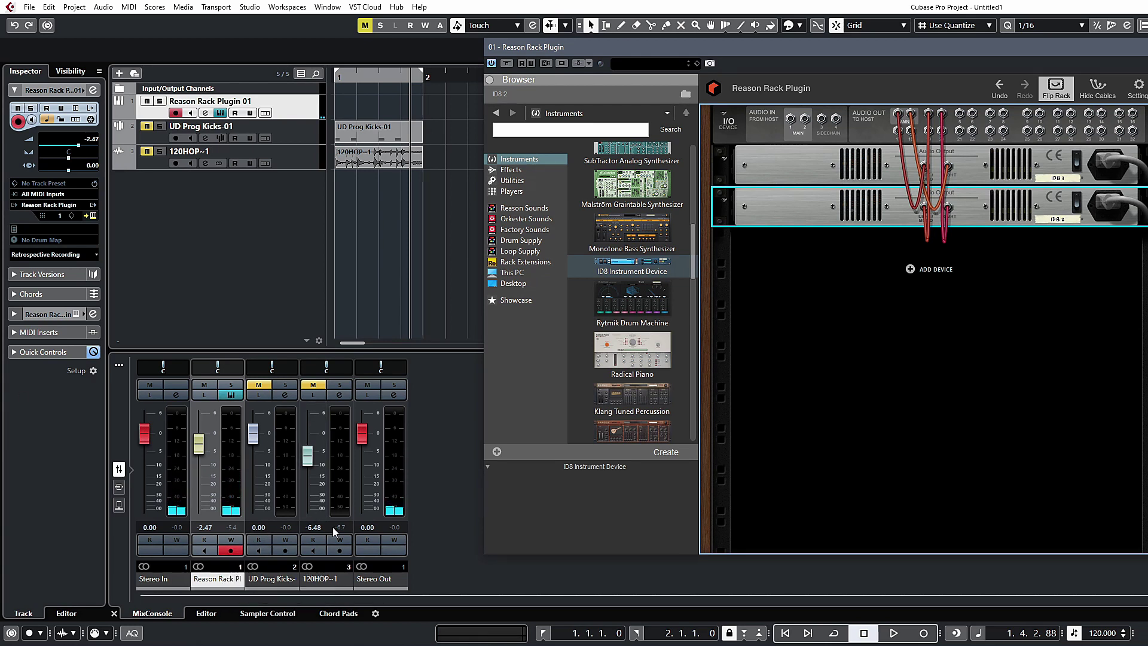
{"action": "left_click_drag", "start_coordinate": [748, 45], "coordinate": [536, 30]}
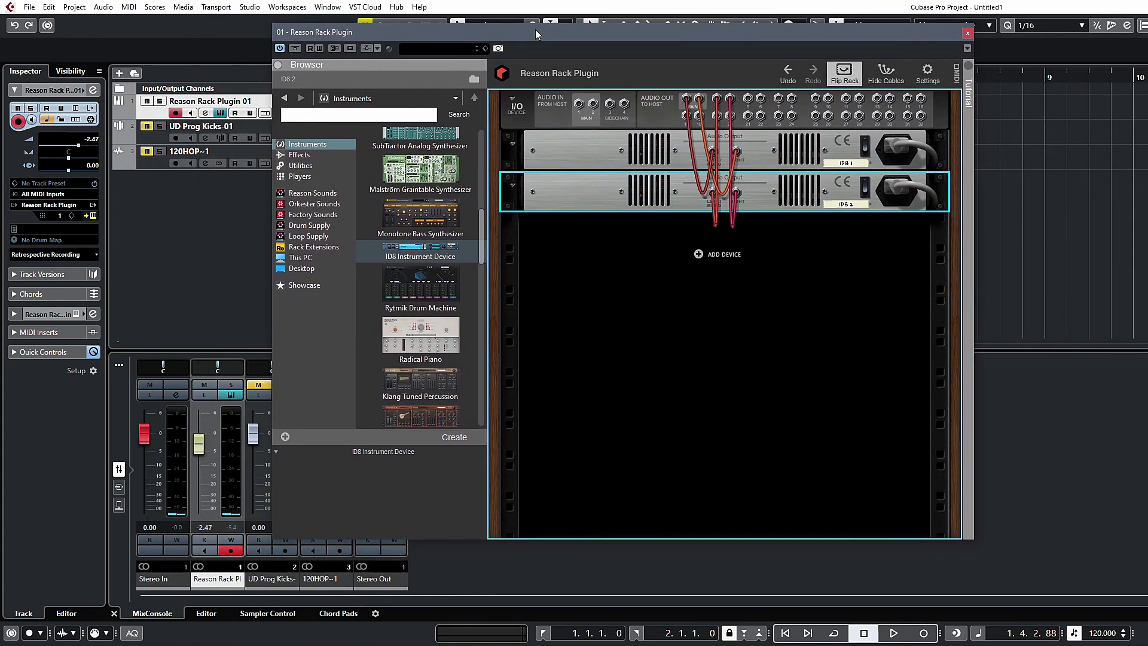
{"action": "left_click_drag", "start_coordinate": [523, 35], "coordinate": [405, 34]}
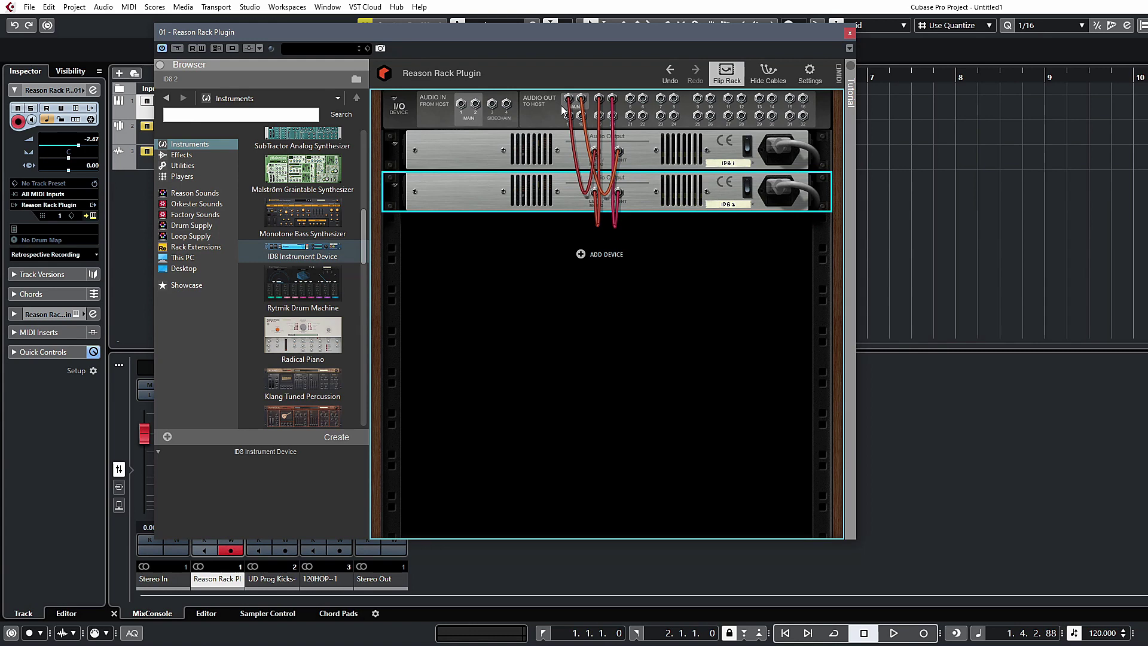
{"action": "left_click_drag", "start_coordinate": [624, 33], "coordinate": [531, 33]}
Step: Activate the Reason Rack Plugin's Stereo Out 3-4 output
{"action": "left_click", "coordinate": [756, 48]}
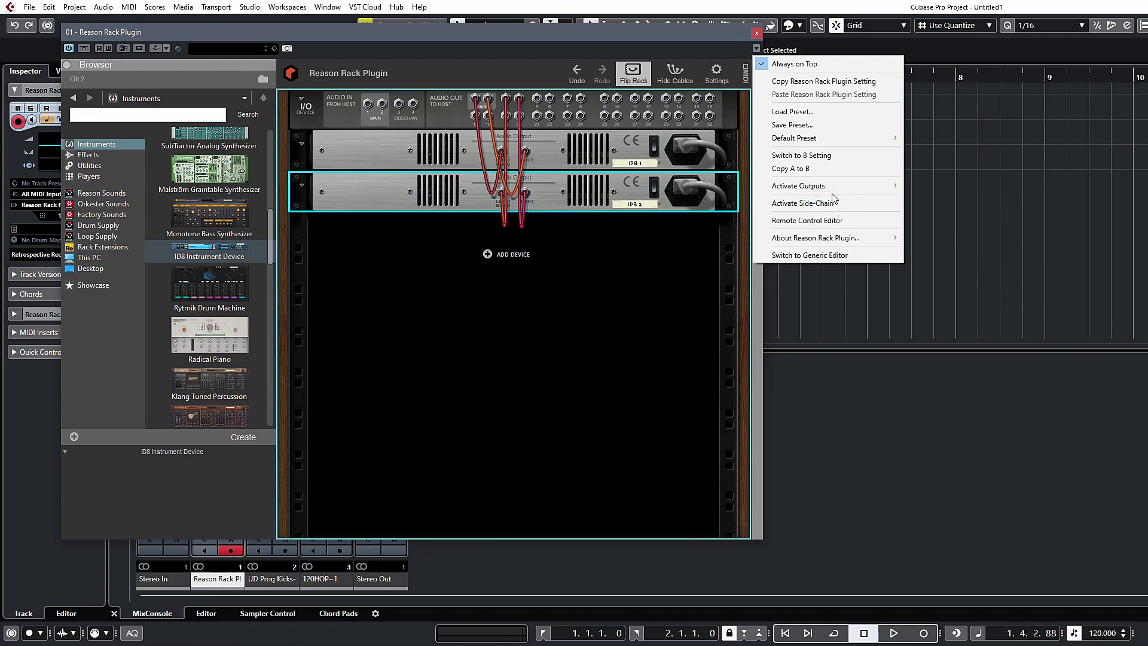
{"action": "mouse_move", "coordinate": [805, 183]}
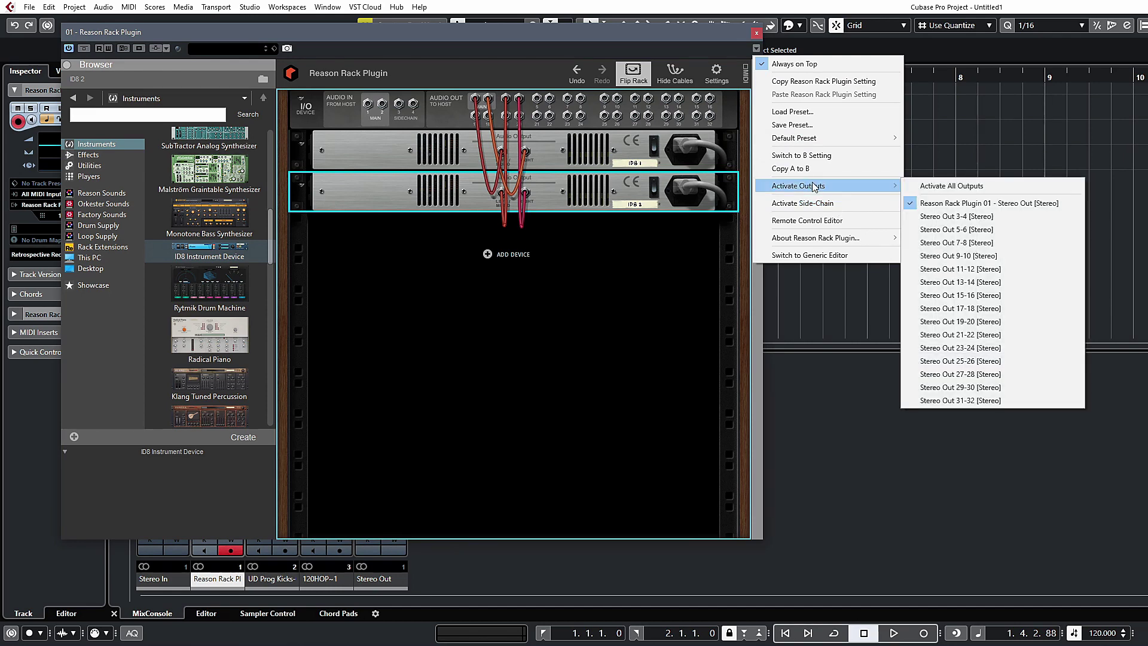
{"action": "left_click", "coordinate": [967, 220]}
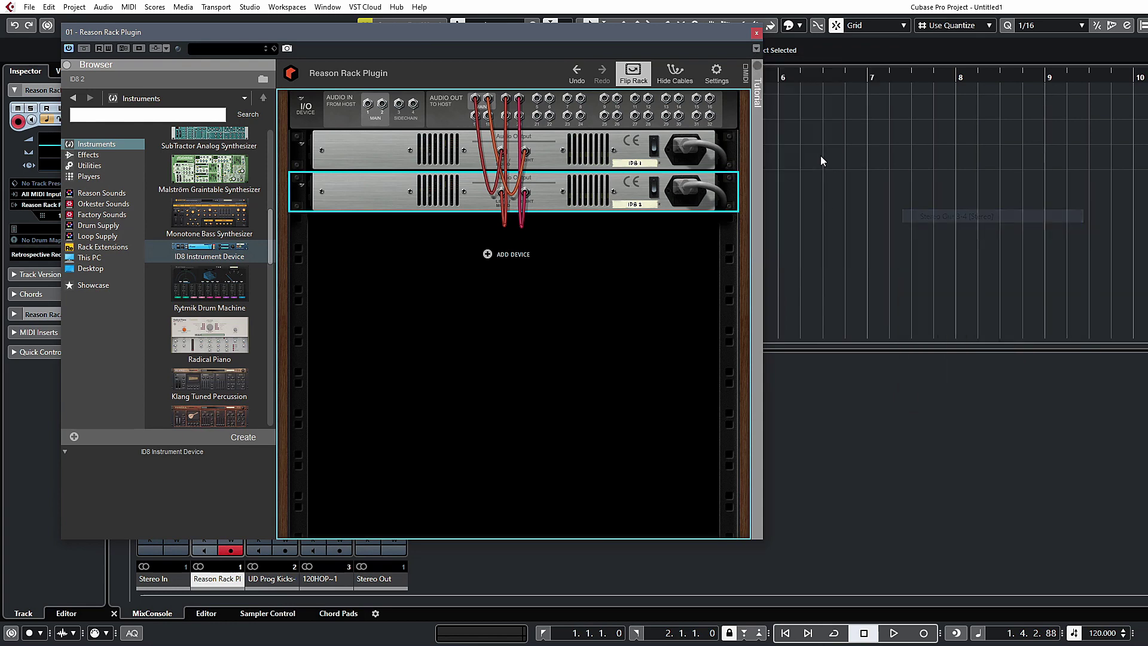
Step: Activate Stereo Out 5-6, moving the window aside to check the new mixer channels
{"action": "left_click", "coordinate": [756, 48]}
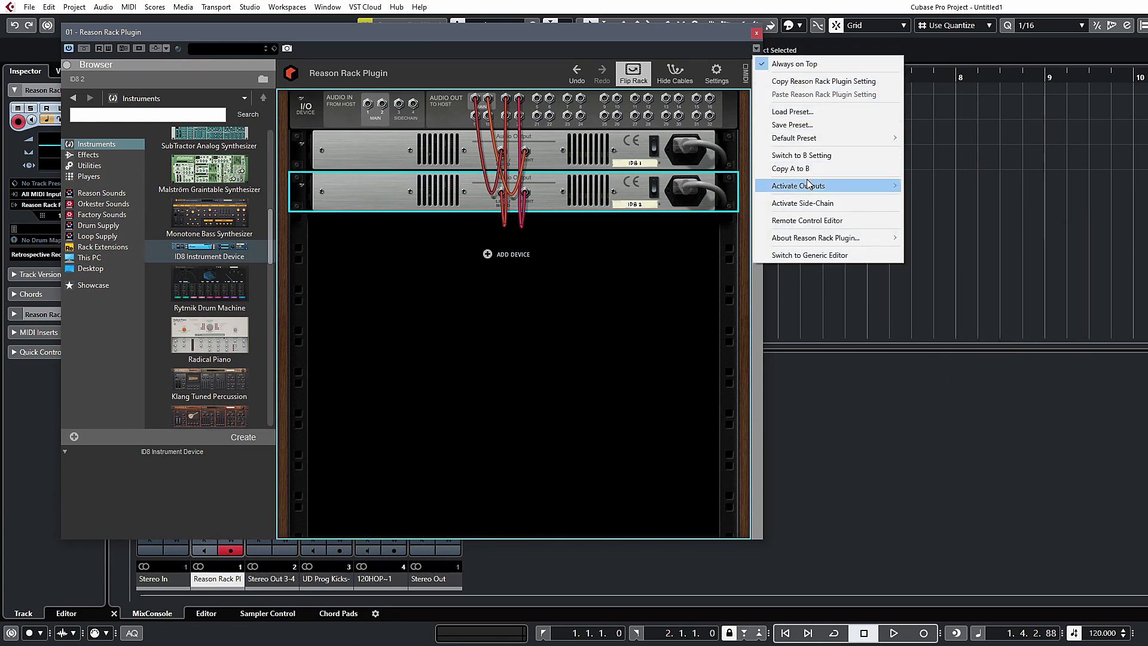
{"action": "mouse_move", "coordinate": [808, 185]}
{"action": "left_click", "coordinate": [960, 232]}
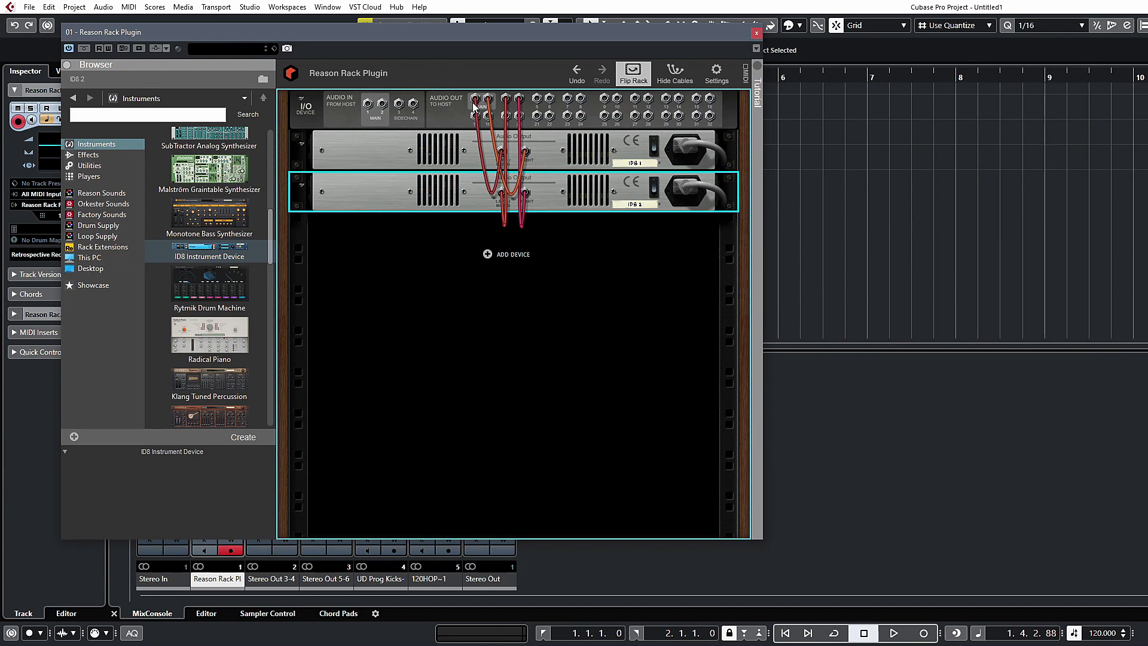
{"action": "left_click_drag", "start_coordinate": [371, 53], "coordinate": [805, 58]}
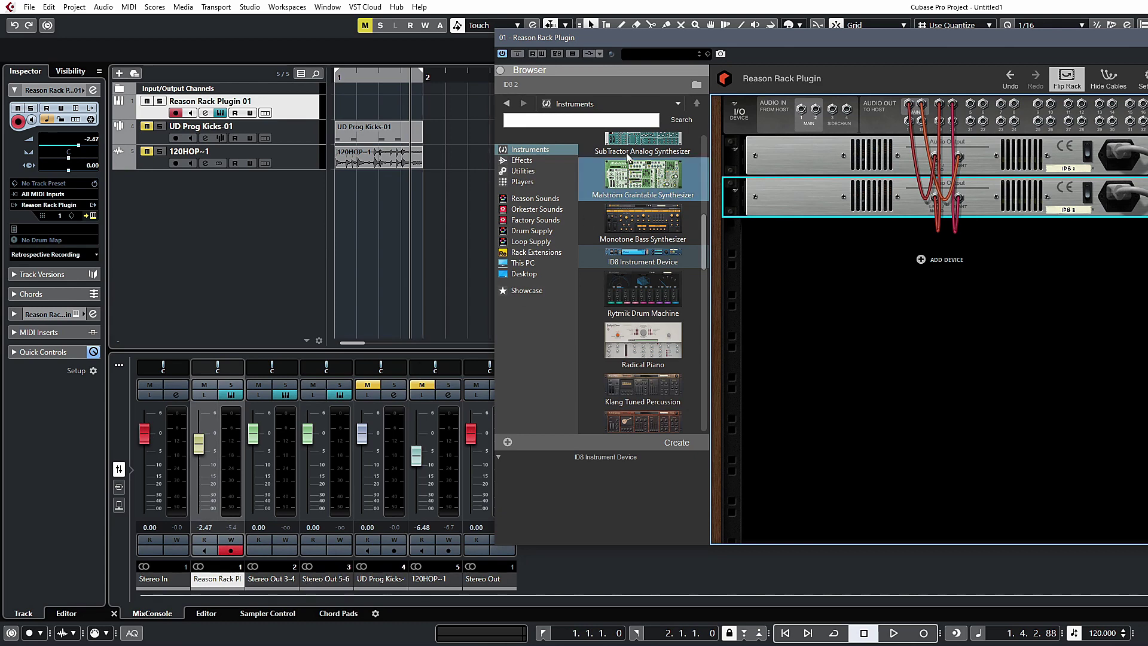
{"action": "left_click_drag", "start_coordinate": [664, 41], "coordinate": [533, 38]}
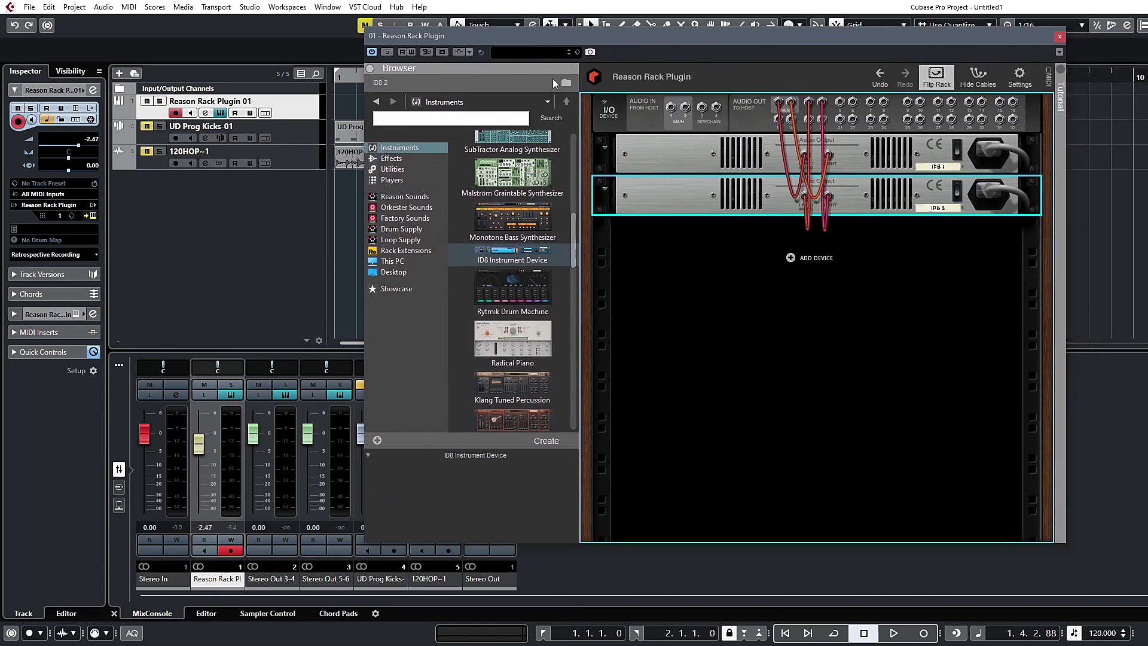
Step: Flip the rack to the front and stop routing outputs 3-4 through 15-16 to the main outputs
{"action": "left_click", "coordinate": [670, 262]}
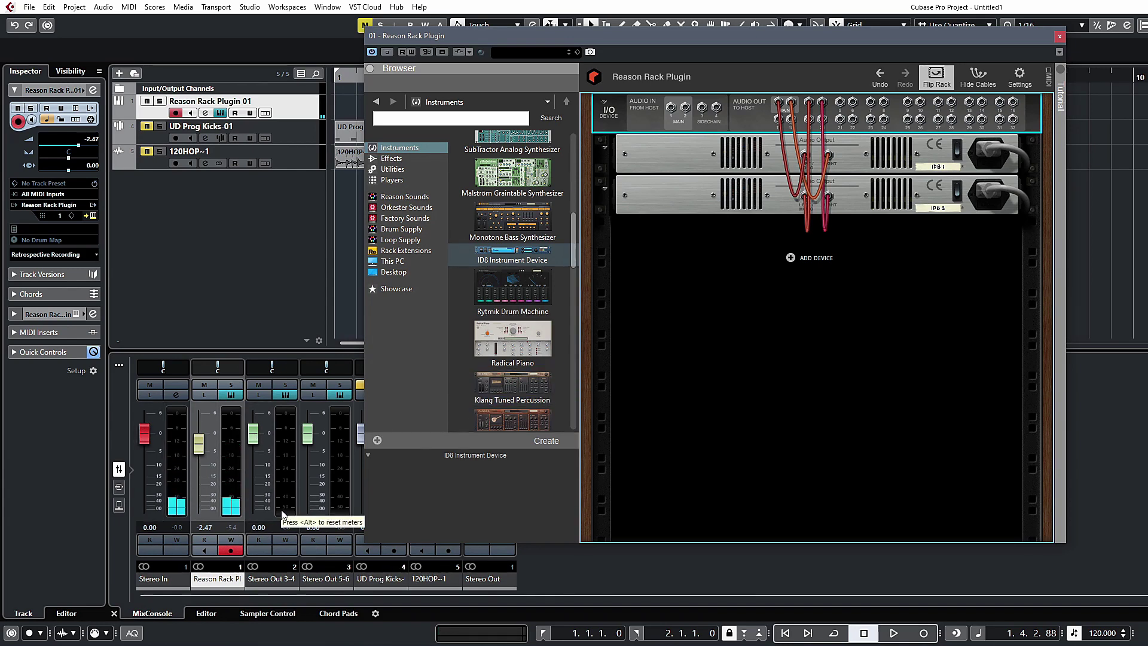
{"action": "key", "text": "Tab"}
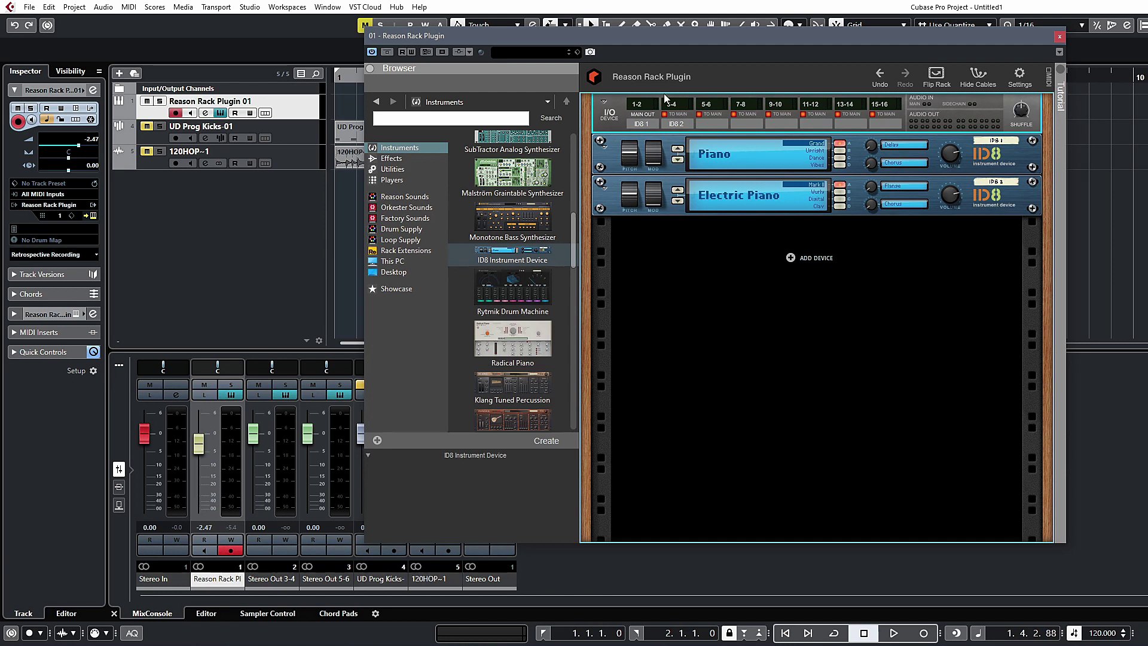
{"action": "left_click", "coordinate": [664, 113]}
{"action": "left_click", "coordinate": [710, 116]}
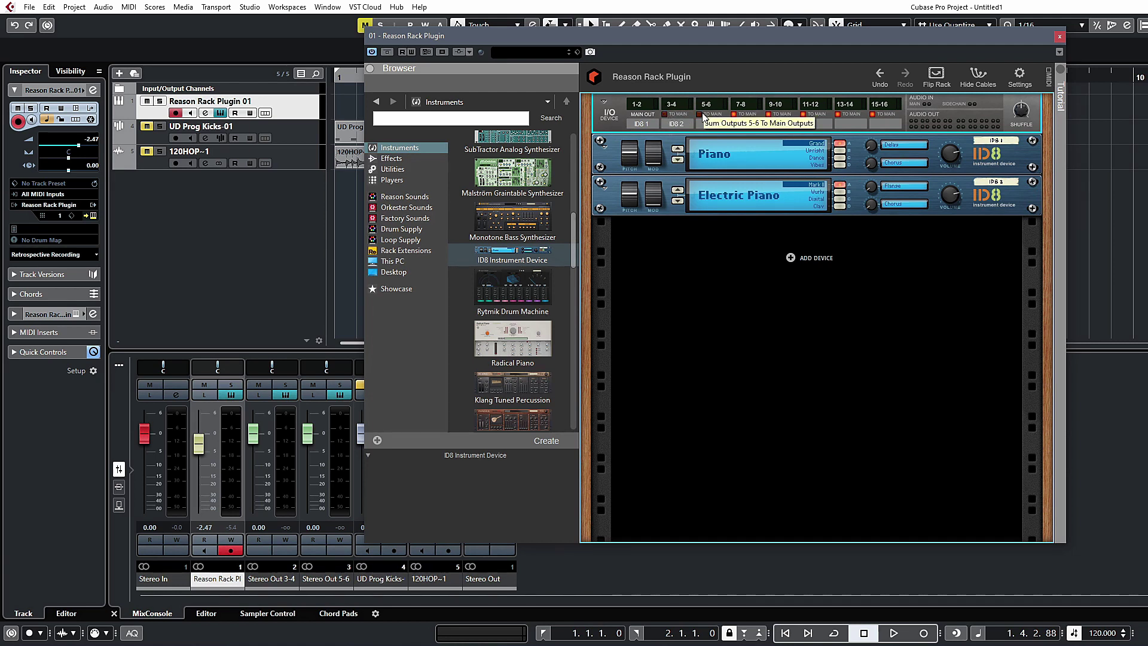
{"action": "left_click", "coordinate": [735, 114]}
{"action": "left_click", "coordinate": [769, 114]}
{"action": "left_click", "coordinate": [804, 114]}
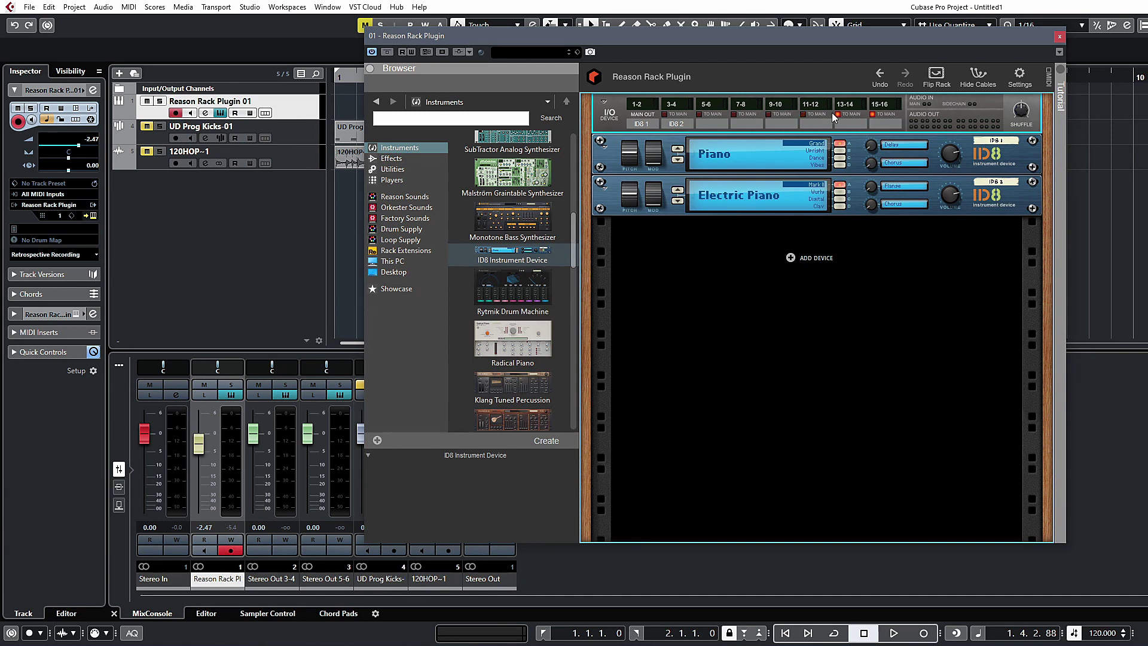
{"action": "left_click", "coordinate": [835, 115]}
{"action": "left_click", "coordinate": [872, 114]}
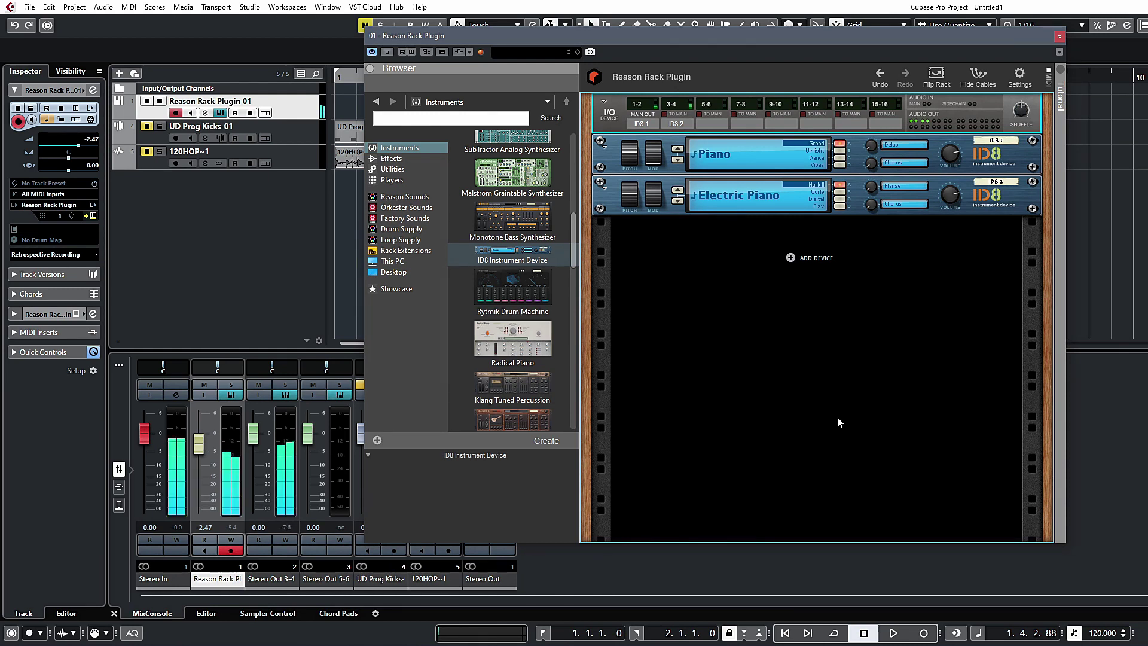
Step: Solo and unsolo the Stereo Out 3-4 channel, then select both ID8 devices
{"action": "left_click", "coordinate": [280, 381]}
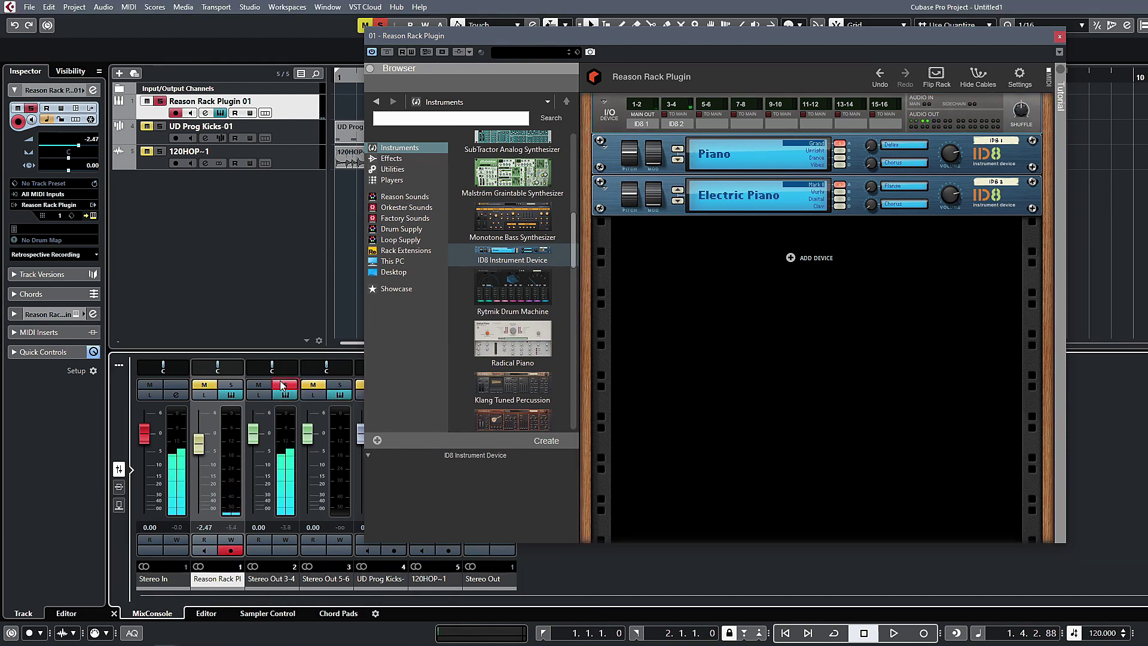
{"action": "left_click", "coordinate": [280, 381]}
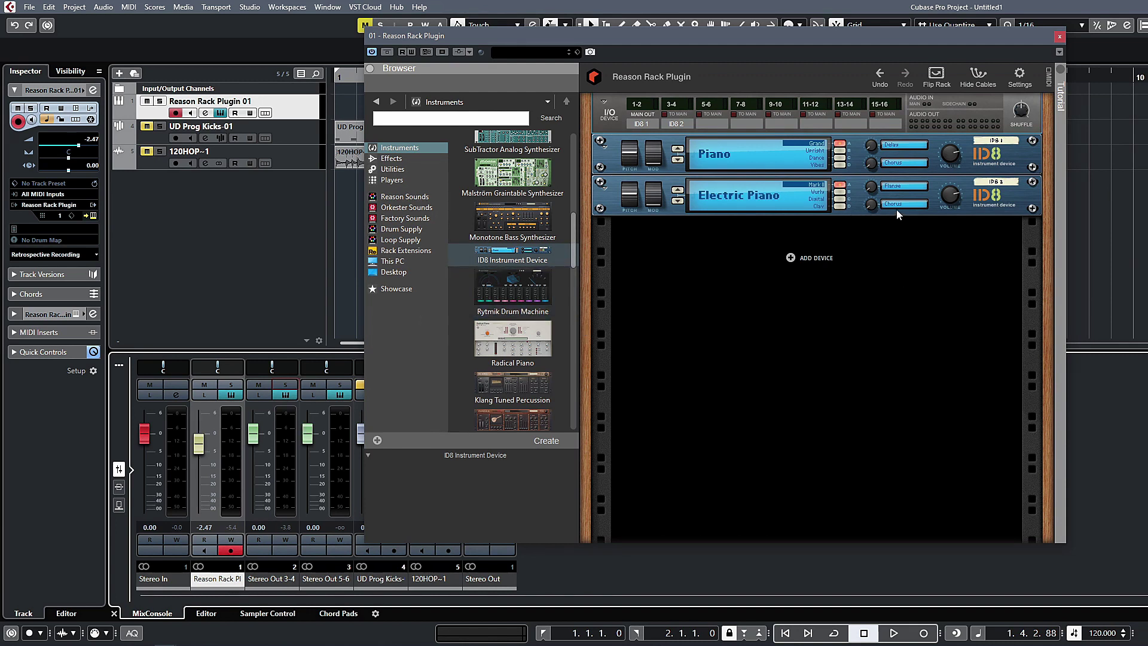
{"action": "left_click", "coordinate": [920, 212]}
{"action": "mouse_move", "coordinate": [957, 168]}
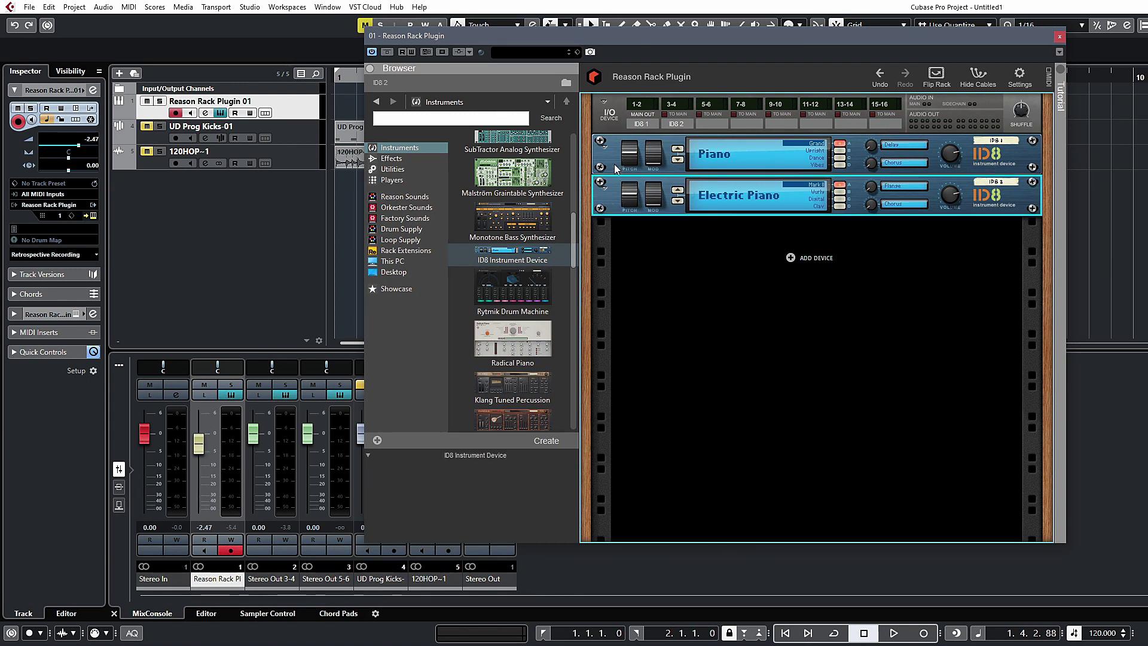
{"action": "left_click", "coordinate": [649, 166]}
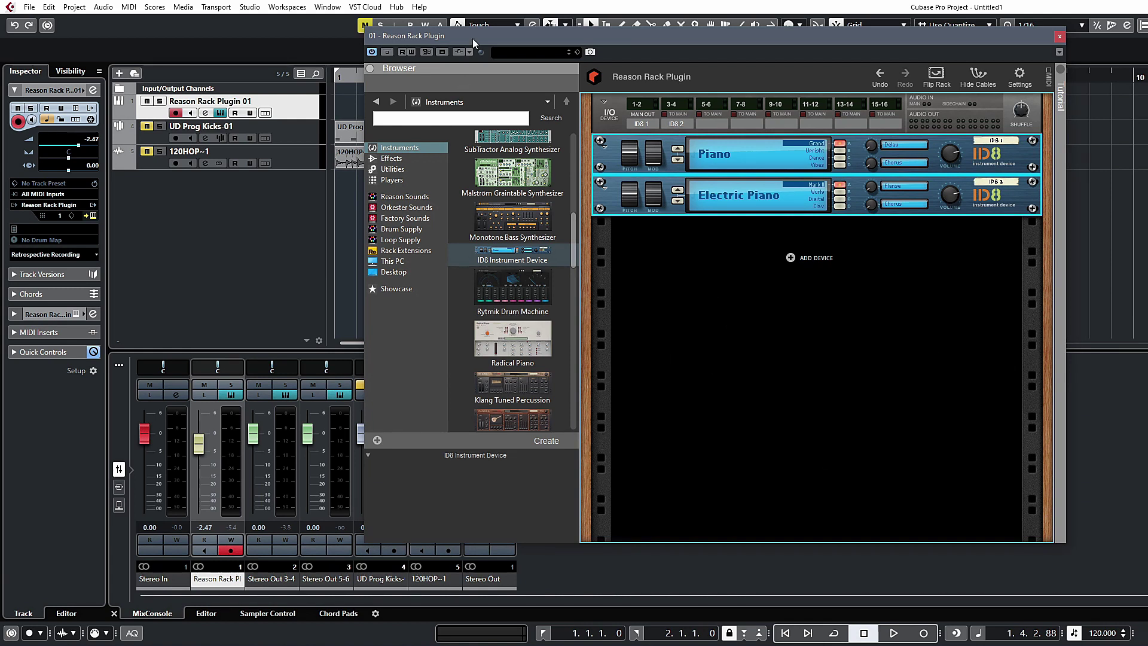
Step: Delete both ID8 devices, close the rack window, and unmute 120HOP~1 and UD Prog Kicks-01
{"action": "key", "text": "Delete"}
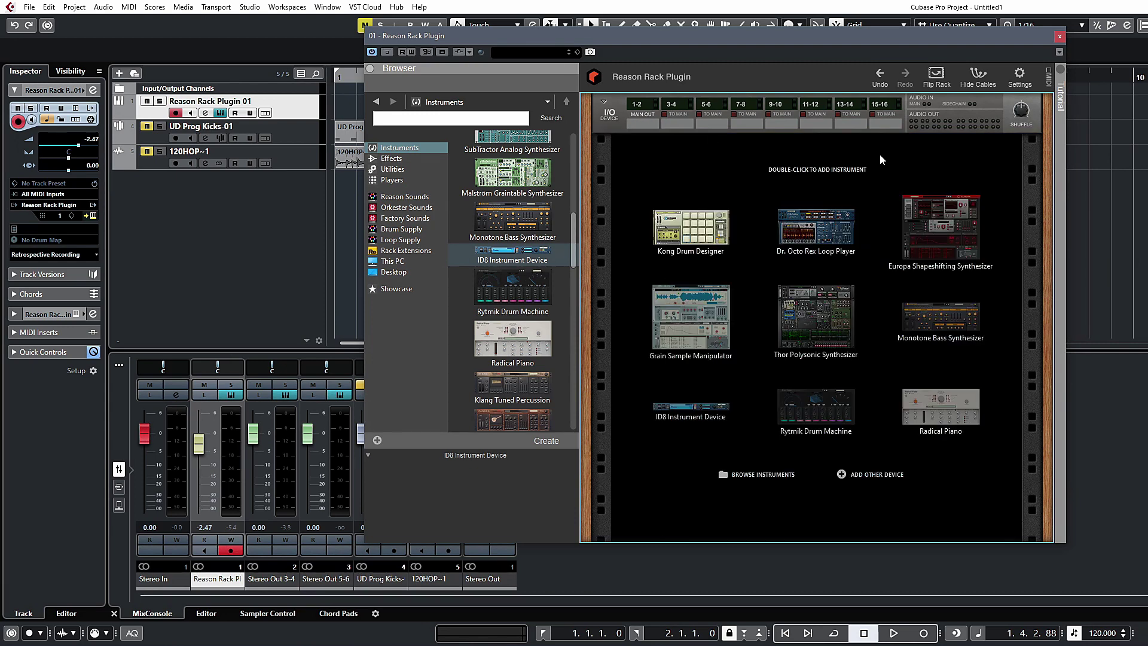
{"action": "left_click", "coordinate": [1061, 37]}
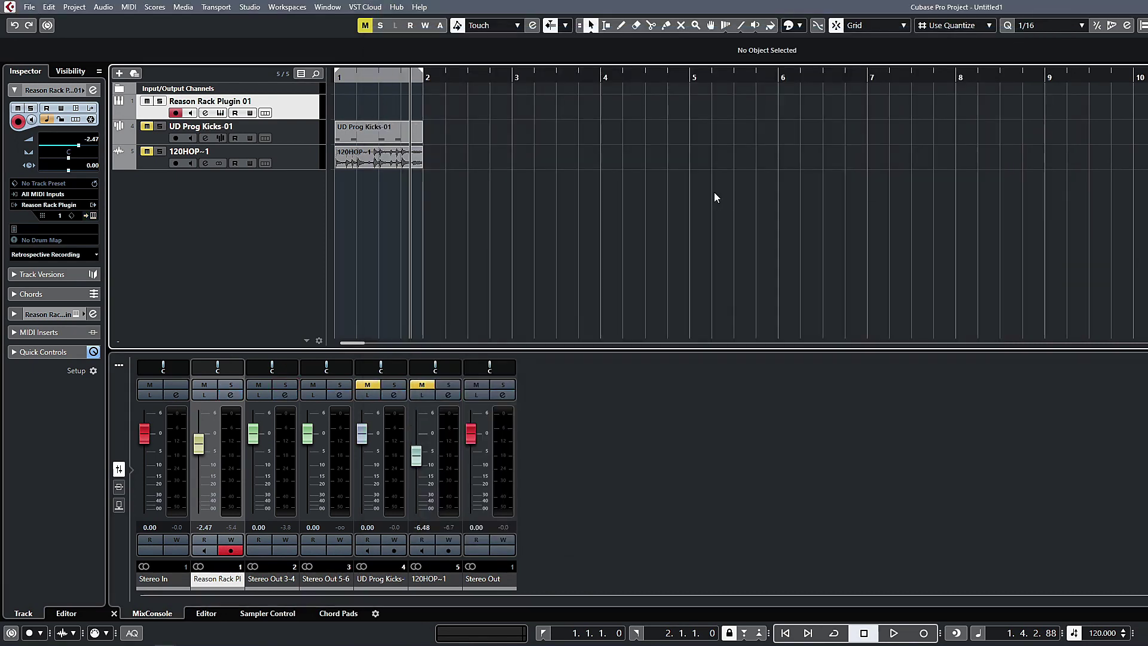
{"action": "left_click", "coordinate": [147, 151]}
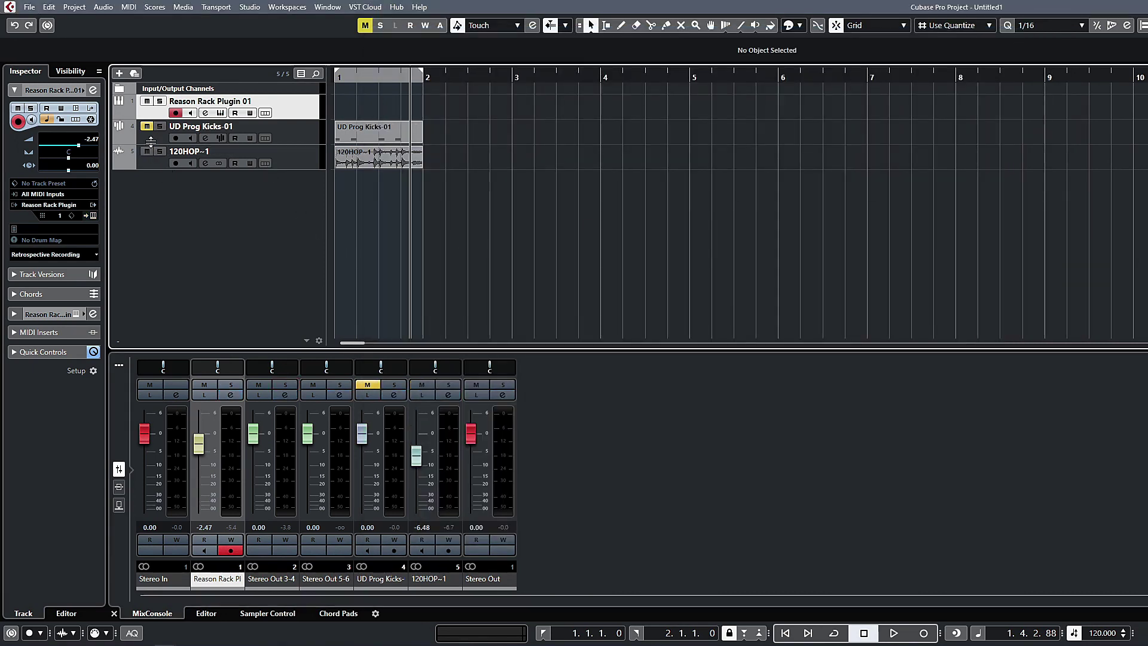
{"action": "left_click", "coordinate": [146, 125]}
Step: Load Reason Rack Plugin Effect into 120HOP~1's first insert slot
{"action": "left_click", "coordinate": [247, 164]}
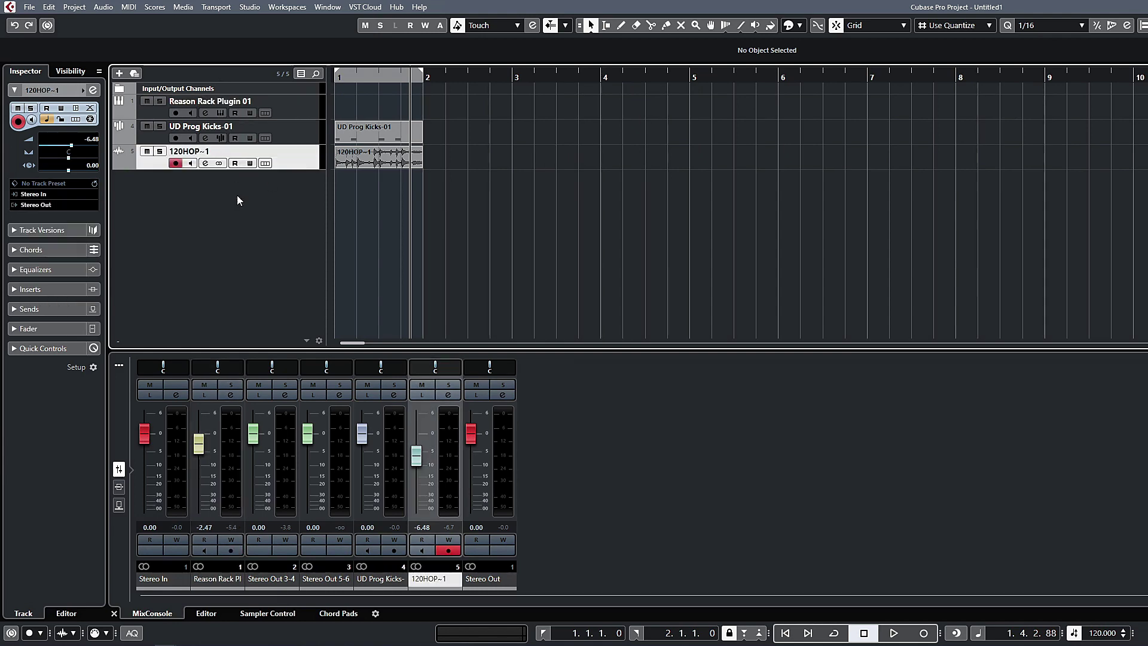
{"action": "left_click", "coordinate": [206, 163]}
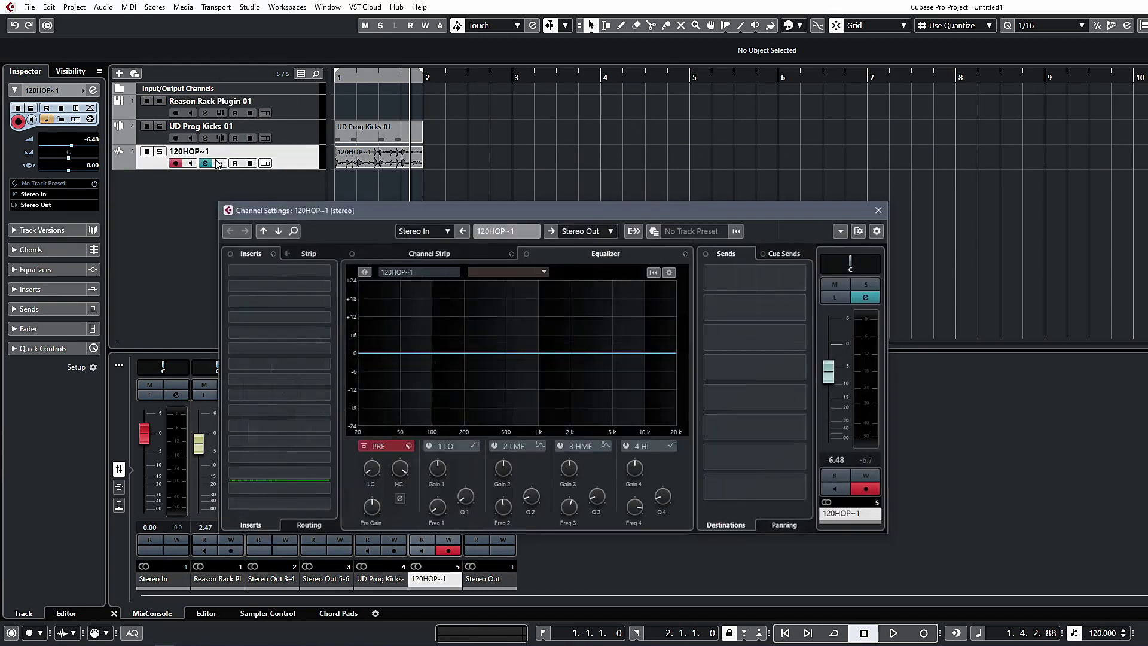
{"action": "left_click", "coordinate": [250, 270]}
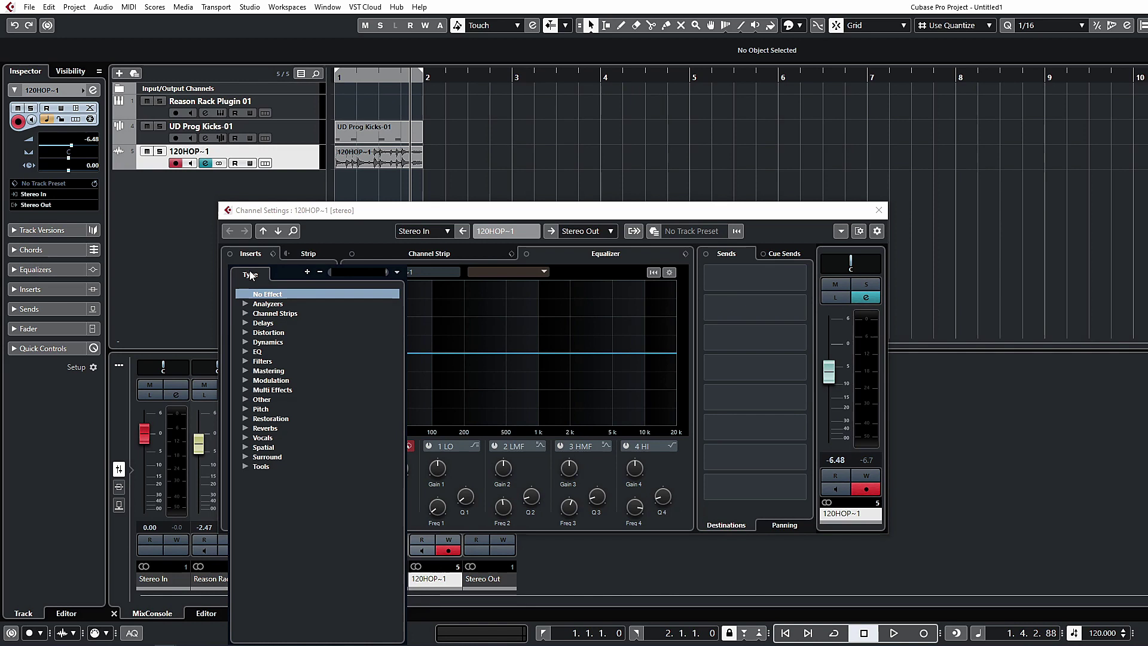
{"action": "type", "text": "reas"}
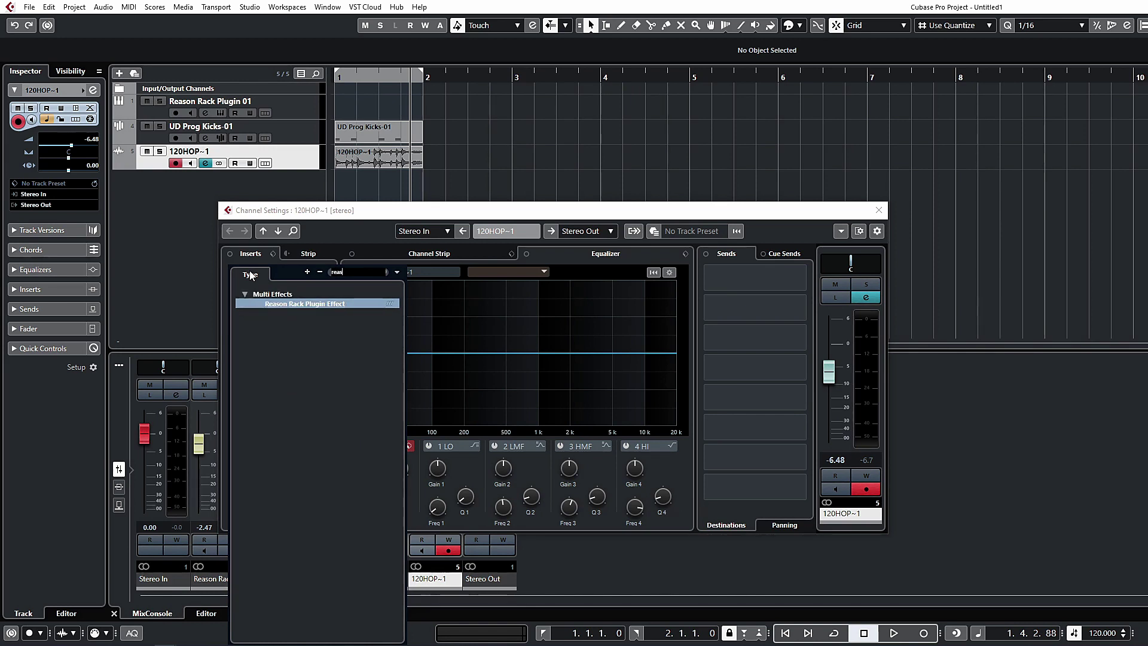
{"action": "key", "text": "Return"}
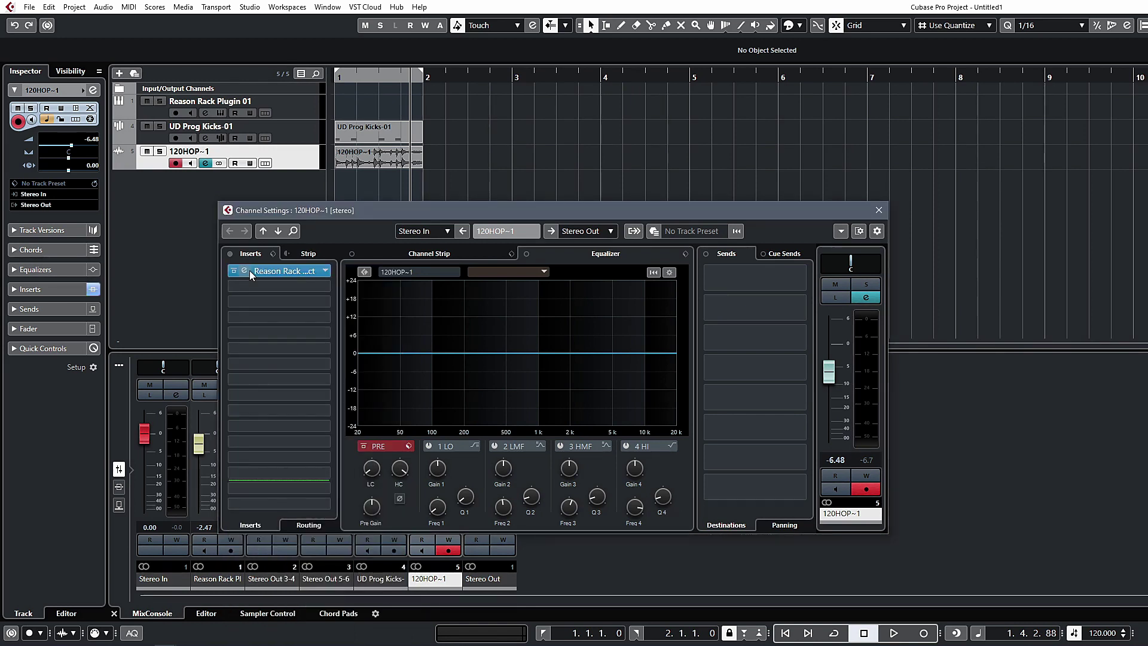
{"action": "left_click", "coordinate": [470, 189]}
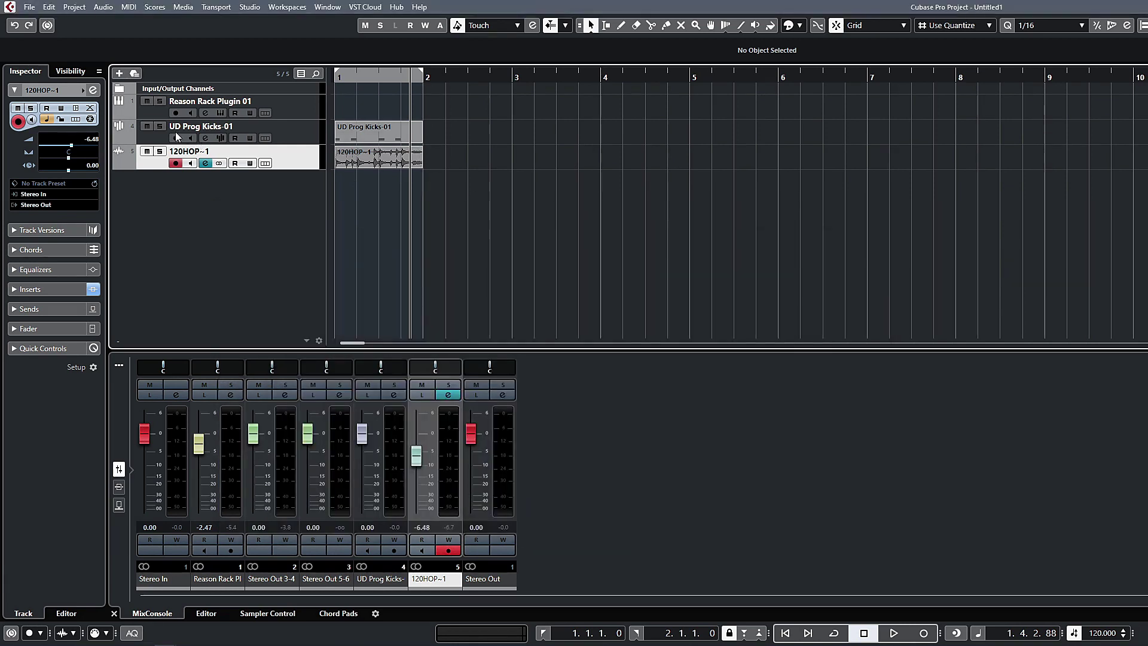
Step: Mute UD Prog Kicks-01 and loop-play bars 1–2
{"action": "left_click", "coordinate": [146, 126]}
{"action": "key", "text": "space"}
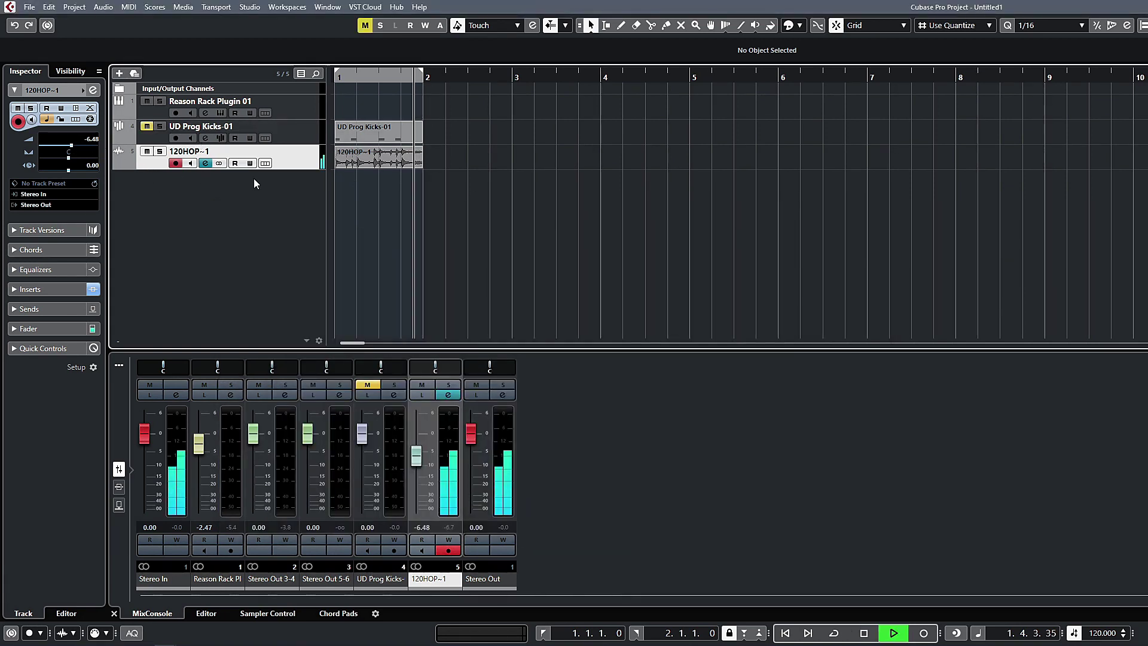
{"action": "left_click", "coordinate": [359, 73]}
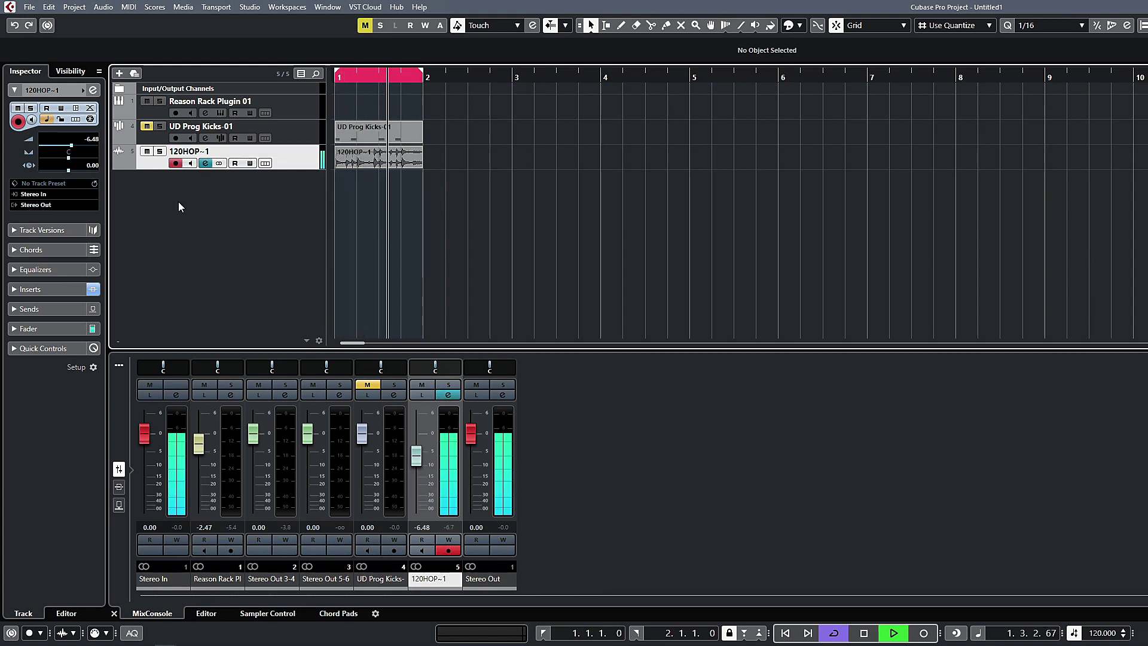
Step: Stop playback, open 120HOP~1's Reason Rack effect editor, reposition it, and browse the Effects list
{"action": "key", "text": "space"}
{"action": "left_click", "coordinate": [204, 163]}
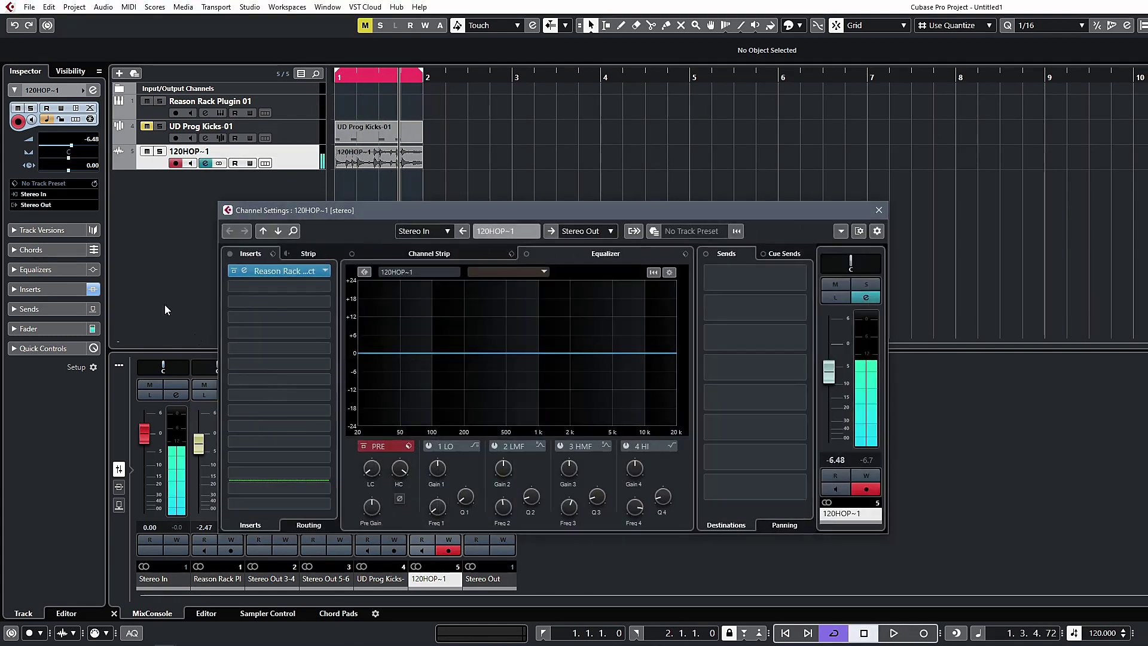
{"action": "left_click", "coordinate": [244, 271]}
{"action": "left_click", "coordinate": [383, 226]}
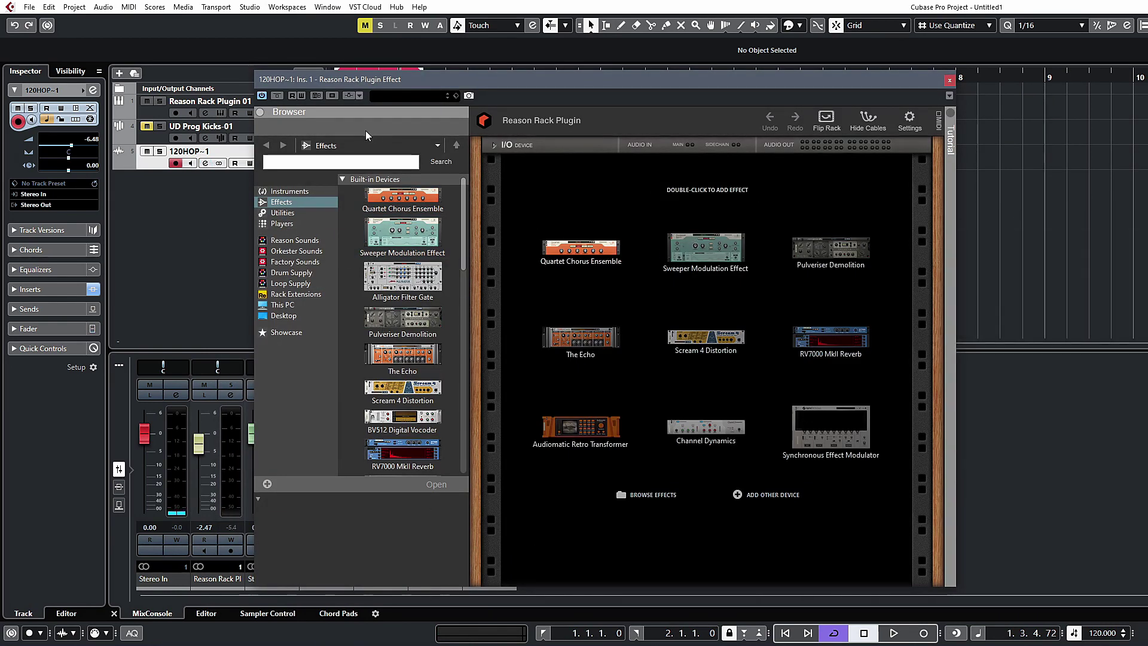
{"action": "left_click_drag", "start_coordinate": [404, 78], "coordinate": [448, 67]}
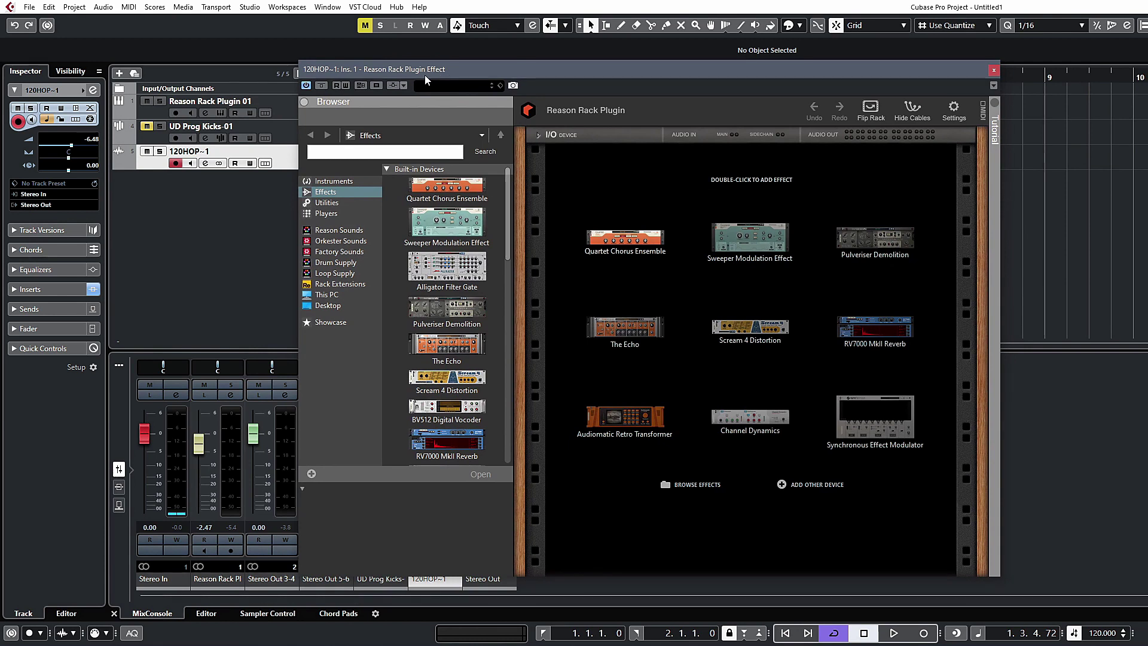
{"action": "left_click", "coordinate": [480, 292]}
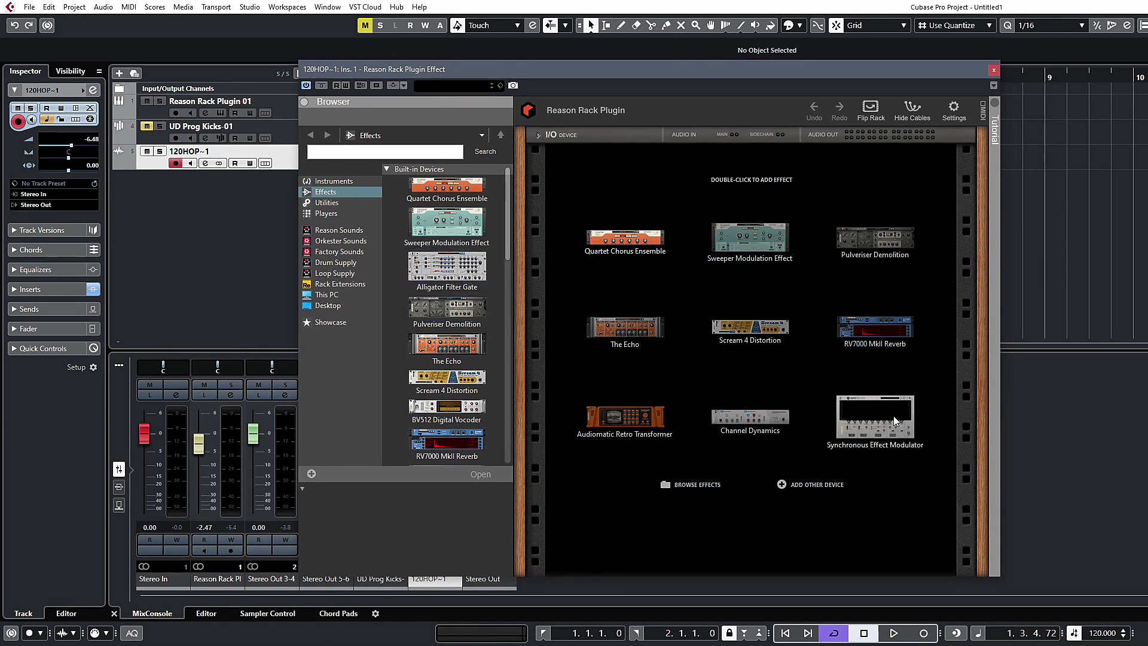
{"action": "left_click", "coordinate": [744, 422]}
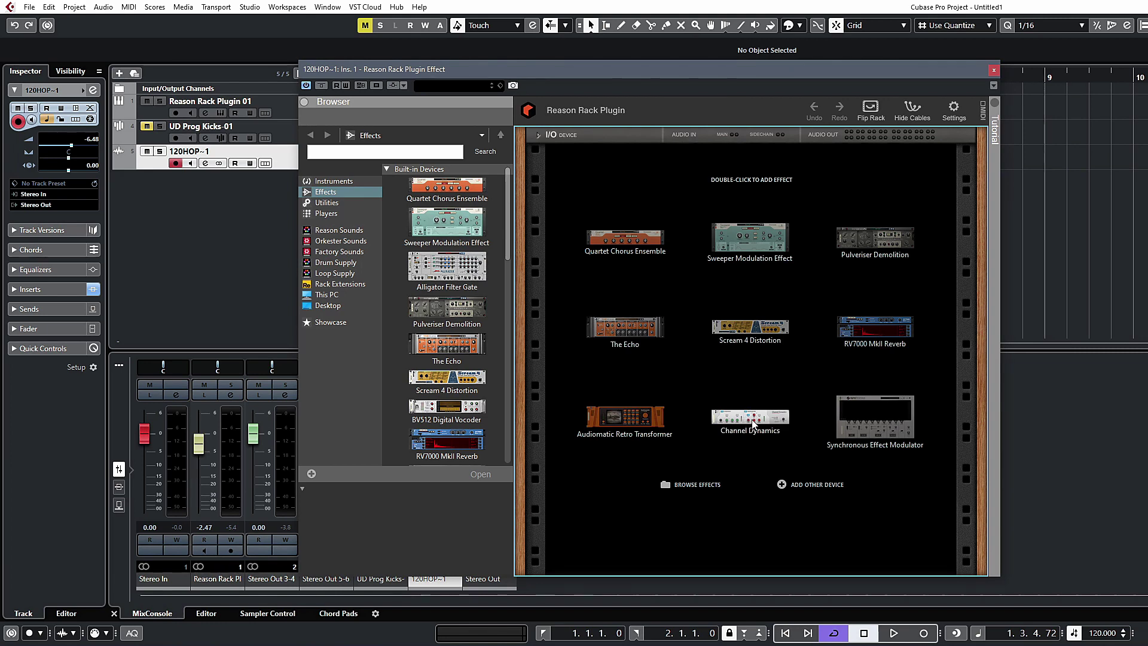
Step: Add Channel Dynamics, play, raise its compressor ratio, and turn on Fast mode
{"action": "double_click", "coordinate": [752, 421]}
{"action": "key", "text": "space"}
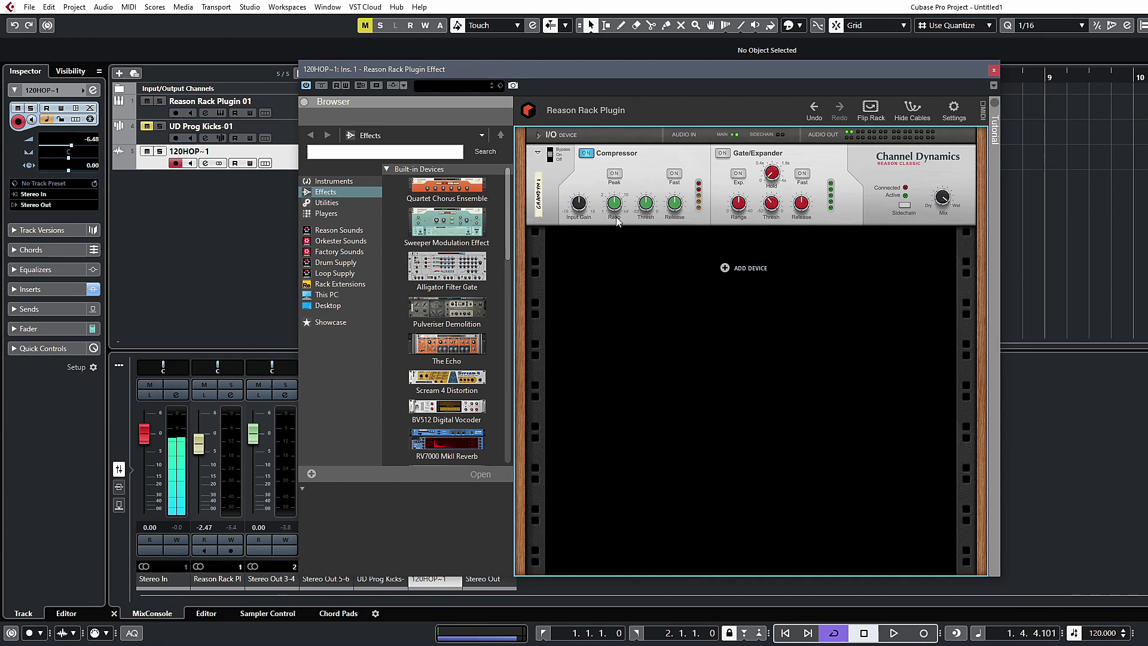
{"action": "left_click_drag", "start_coordinate": [623, 213], "coordinate": [621, 196]}
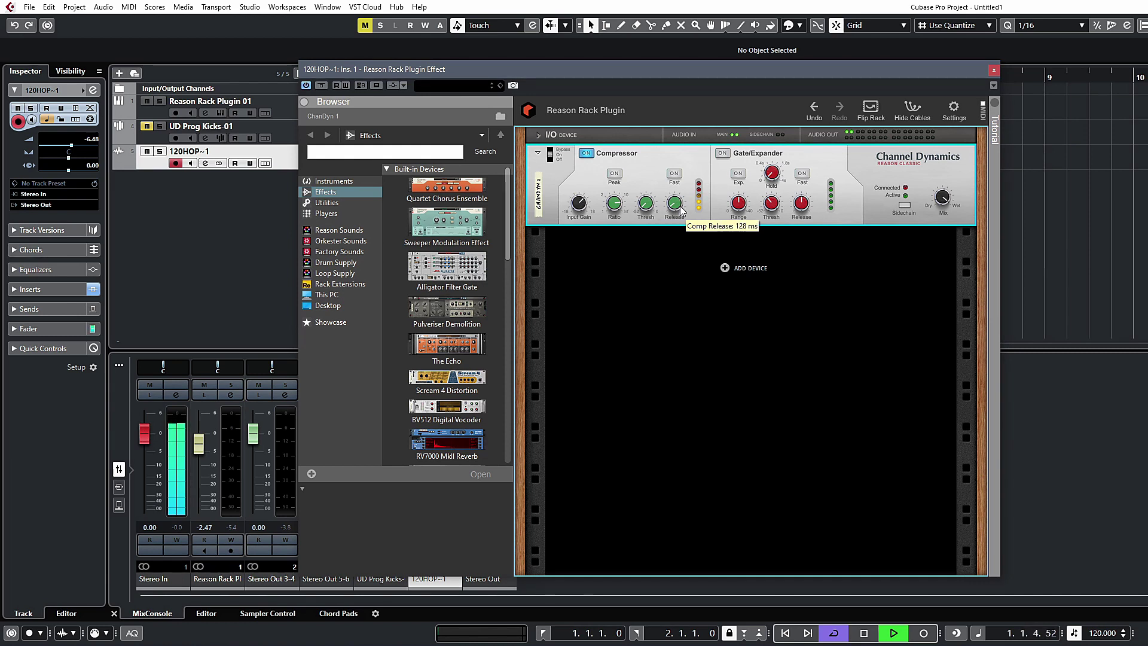
{"action": "right_click", "coordinate": [703, 285]}
{"action": "left_click", "coordinate": [674, 174]}
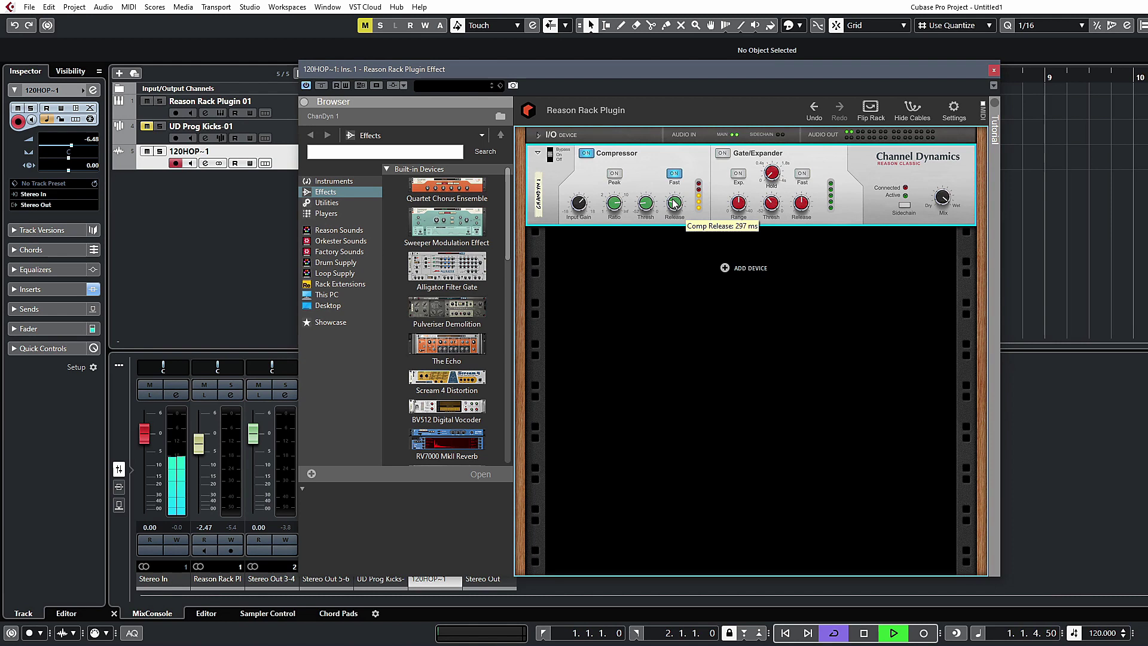
Step: Stop playback and flip the rack to view Channel Dynamics' rear cabling
{"action": "key", "text": "space"}
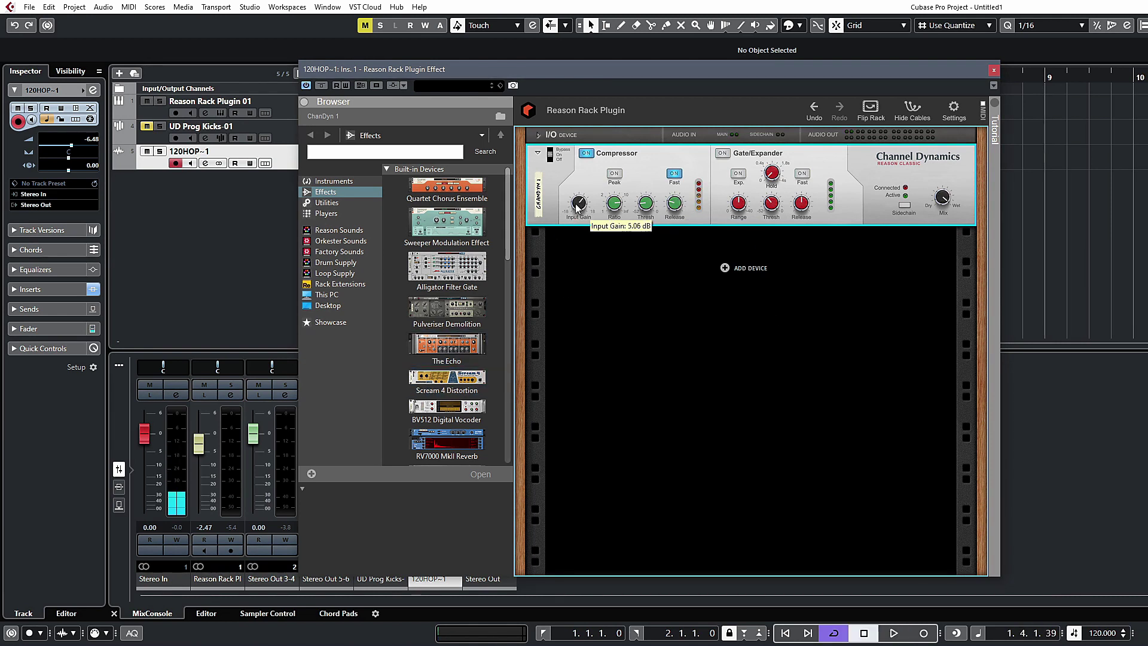
{"action": "left_click", "coordinate": [723, 308]}
{"action": "key", "text": "Tab"}
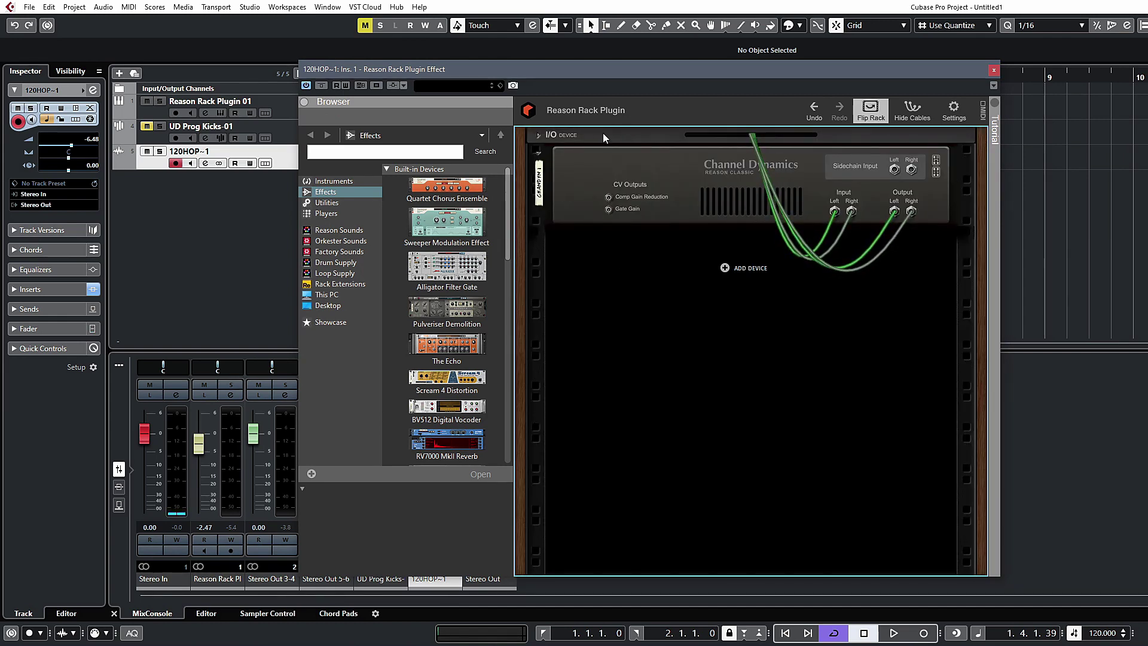
Step: Expand the I/O device to show its audio jacks, then flip back to the front
{"action": "left_click", "coordinate": [539, 135]}
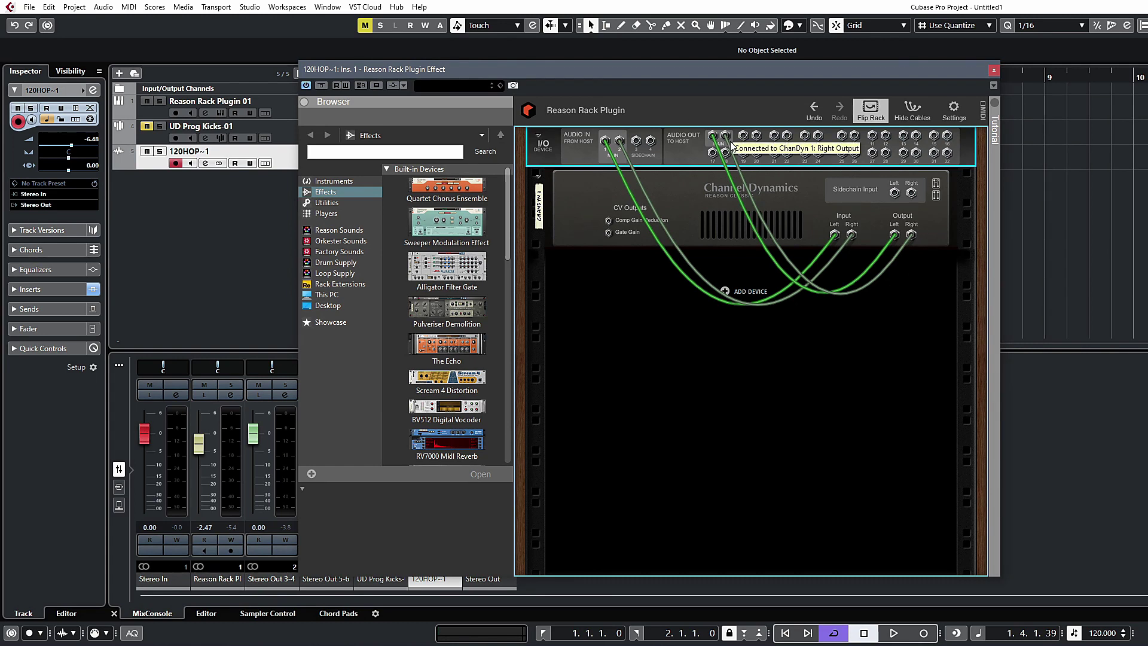
{"action": "key", "text": "Tab"}
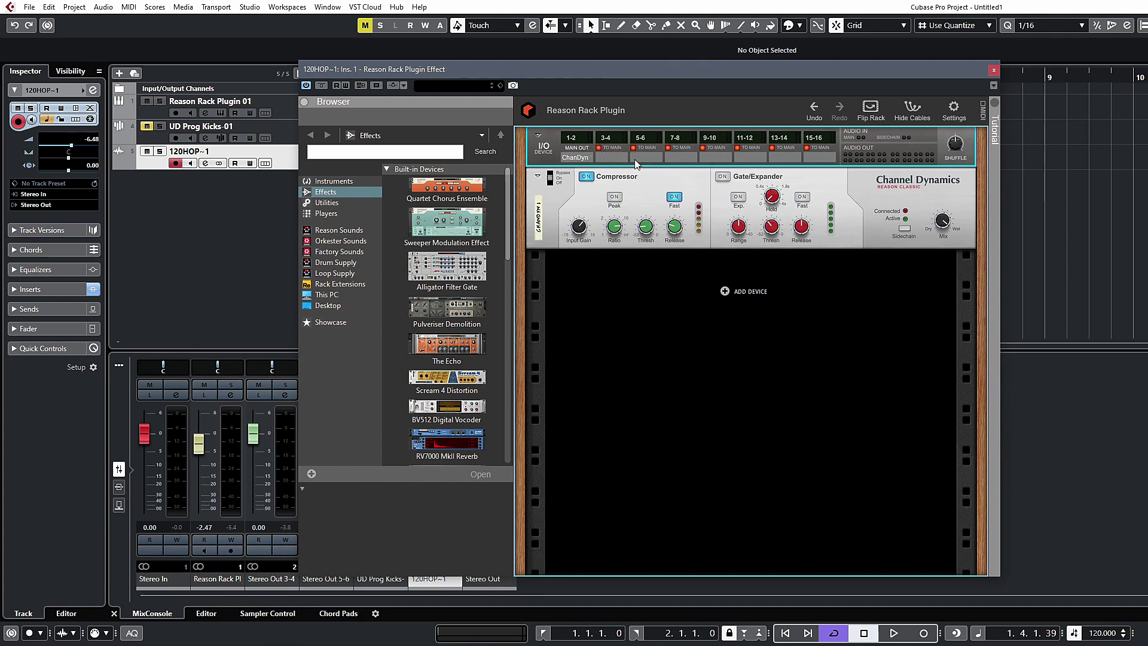
Step: Enable side-chain on 120HOP~1's rack effect and open its Side-Chain Inputs setup
{"action": "left_click", "coordinate": [994, 85]}
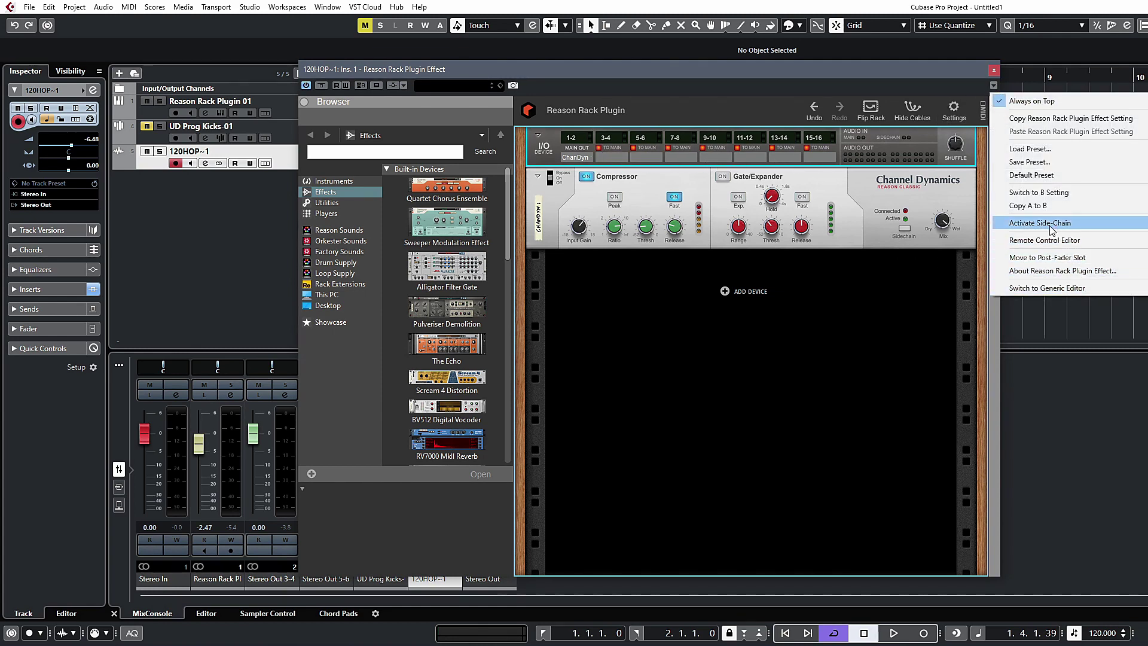
{"action": "left_click", "coordinate": [773, 401]}
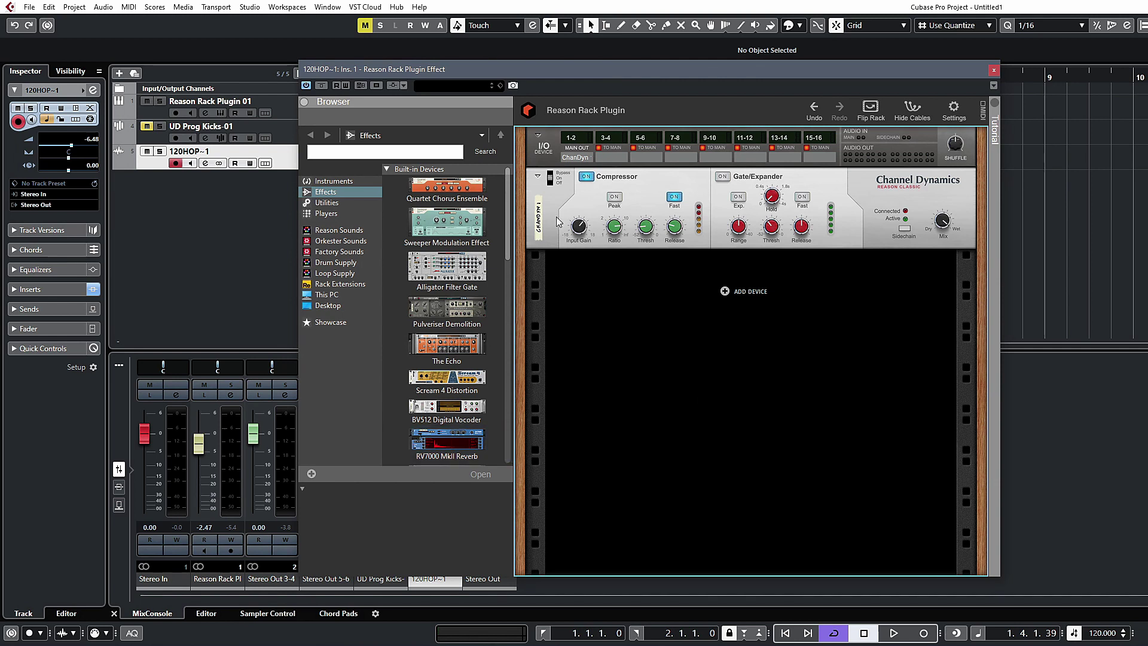
{"action": "left_click", "coordinate": [395, 85]}
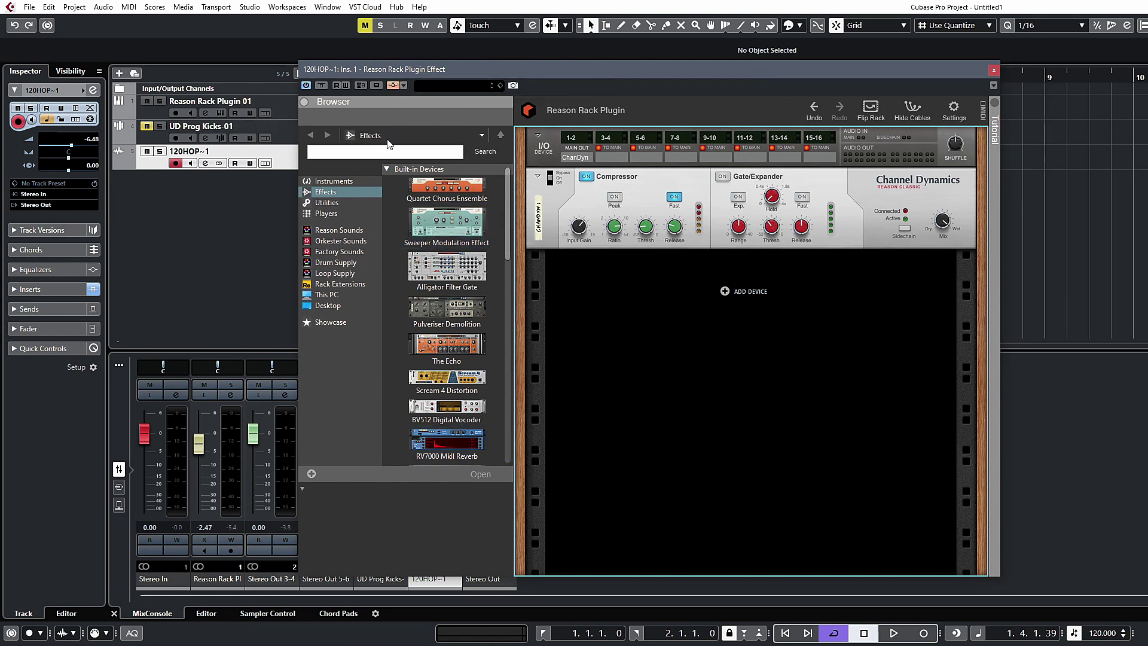
{"action": "left_click", "coordinate": [404, 85]}
Step: Set UD Prog Kicks-01 as the side-chain input and play it soloed
{"action": "left_click", "coordinate": [536, 213]}
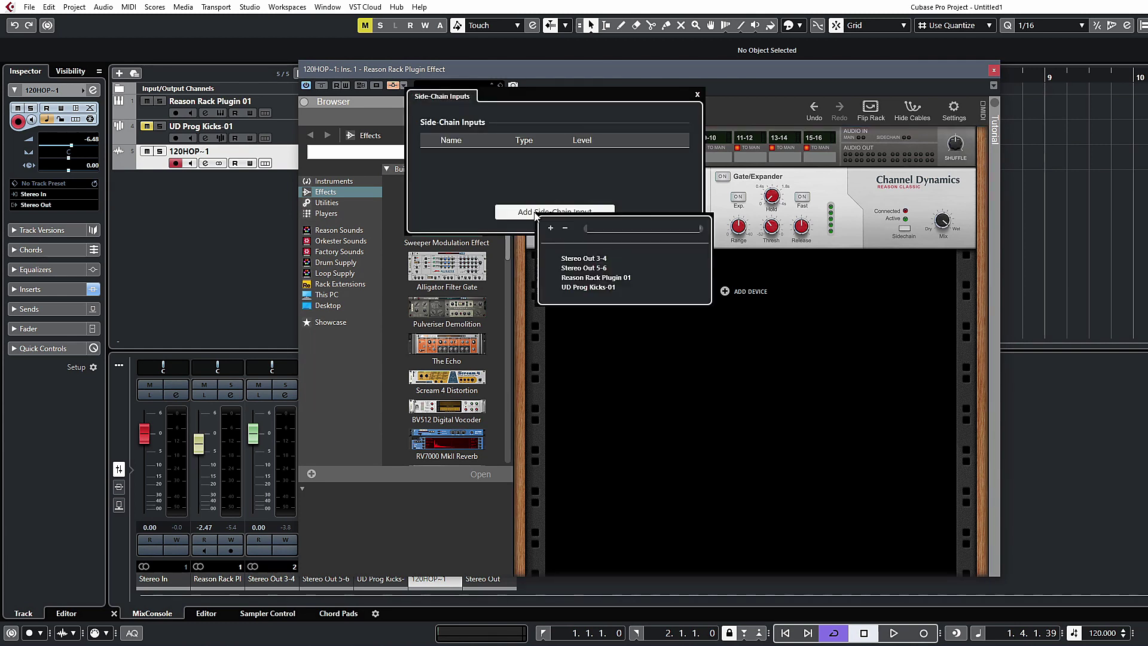
{"action": "left_click", "coordinate": [588, 288]}
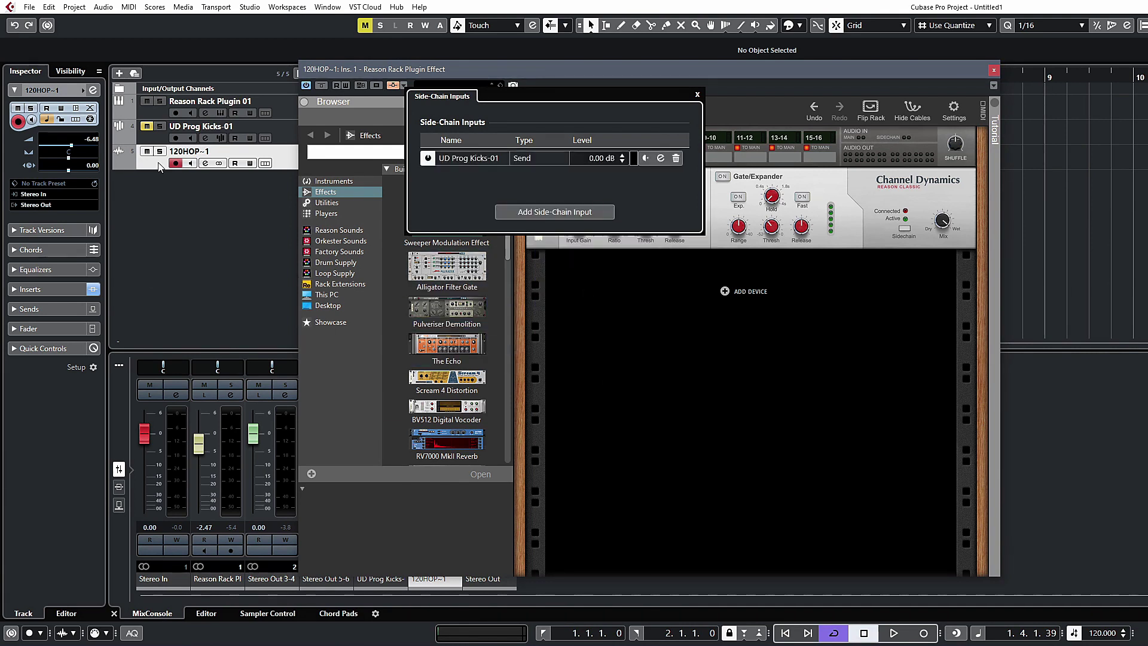
{"action": "left_click", "coordinate": [148, 126]}
{"action": "left_click", "coordinate": [159, 126]}
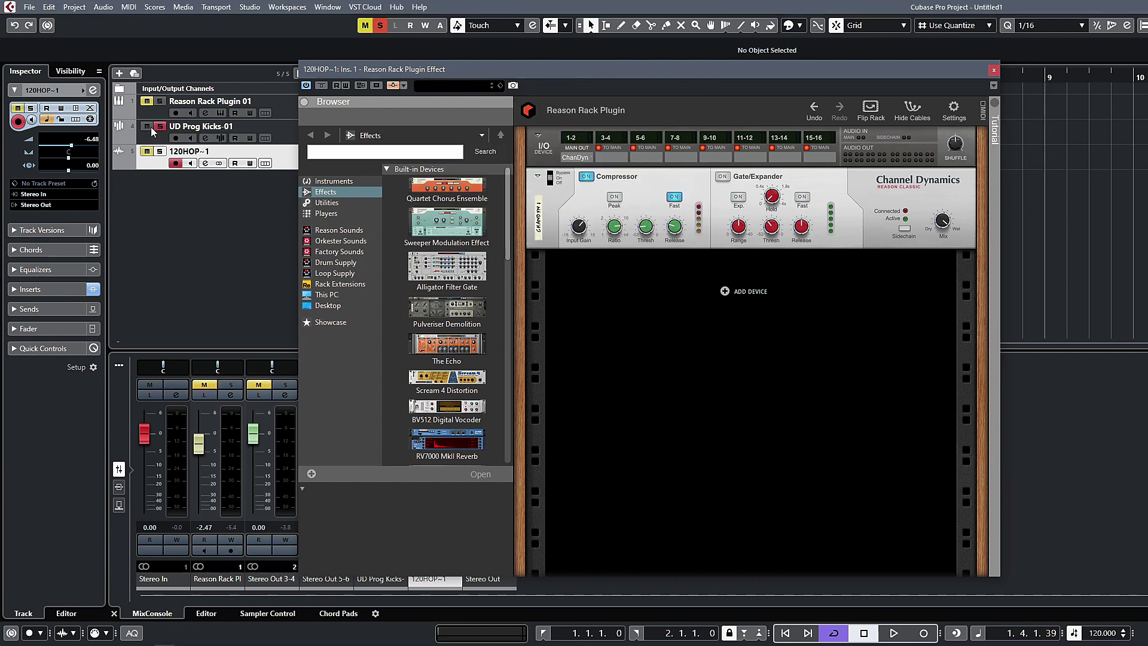
{"action": "key", "text": "space"}
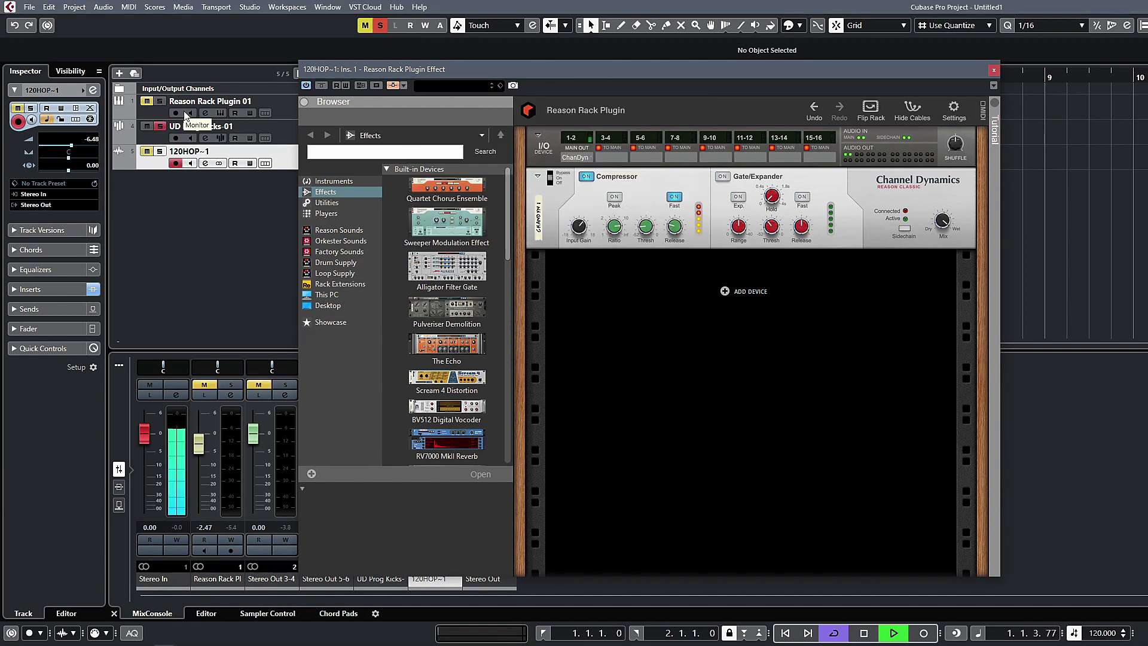
Step: Unsolo UD Prog Kicks-01, leave it unmuted, then reopen and close the Side-Chain Inputs dialog
{"action": "left_click", "coordinate": [159, 126]}
{"action": "left_click", "coordinate": [147, 126]}
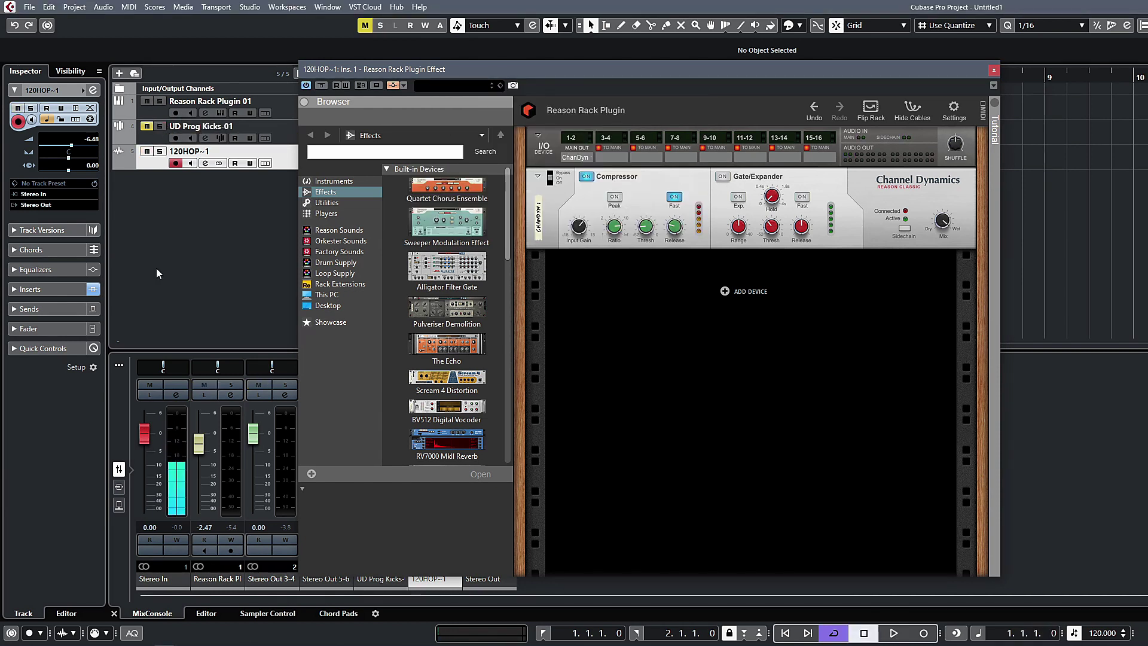
{"action": "left_click", "coordinate": [147, 126]}
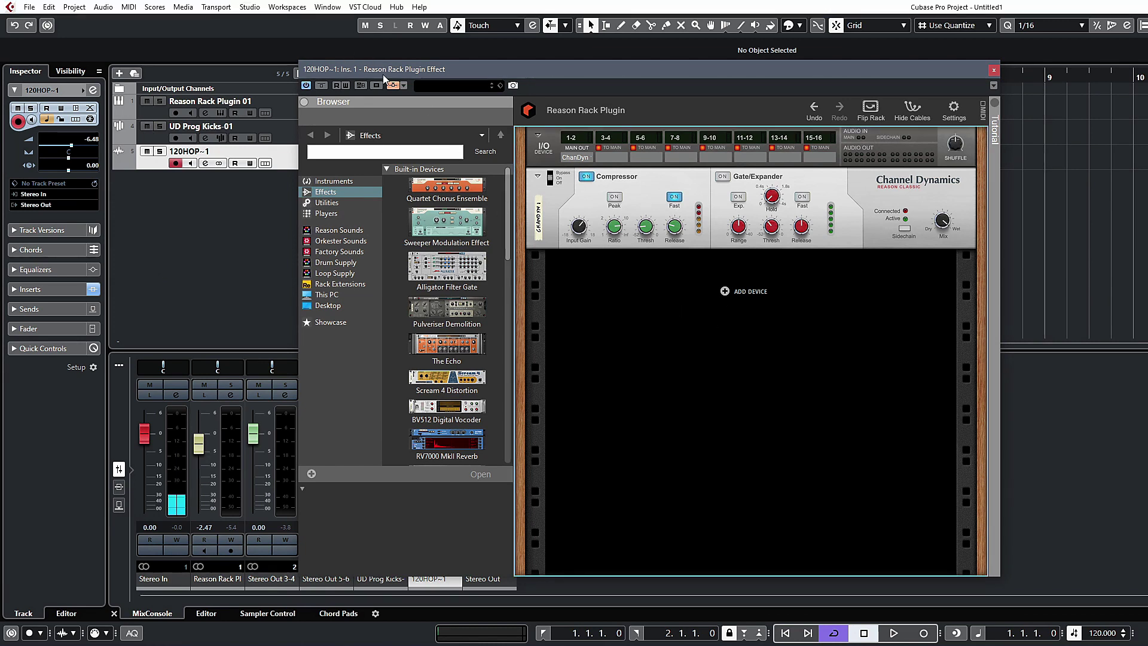
{"action": "left_click", "coordinate": [404, 85]}
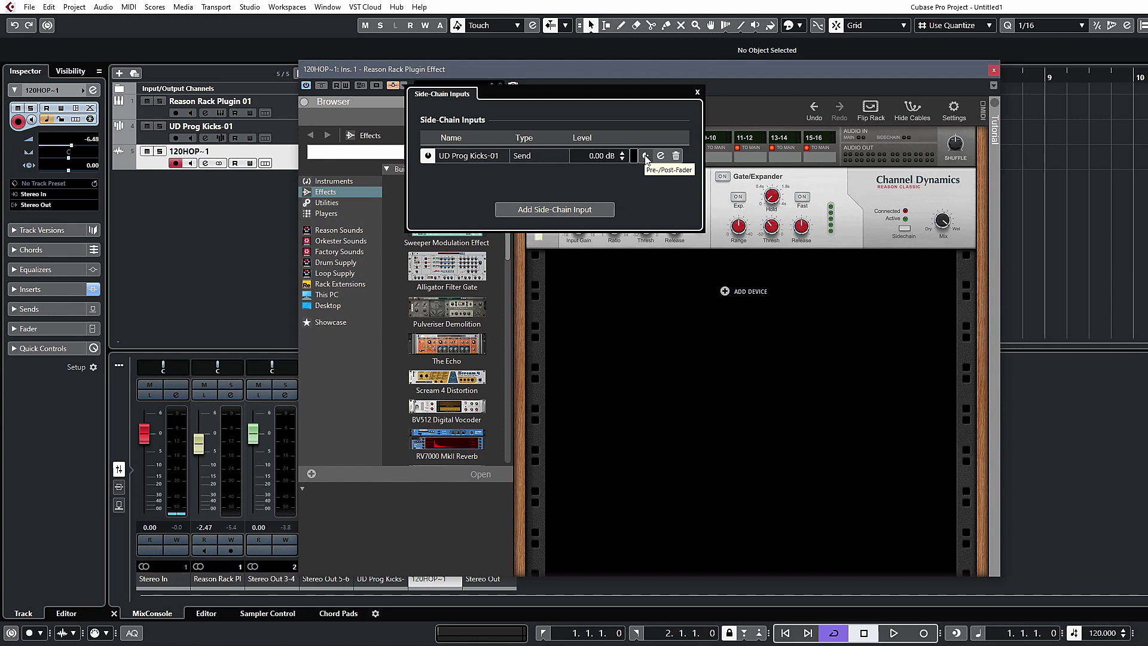
{"action": "left_click", "coordinate": [598, 308]}
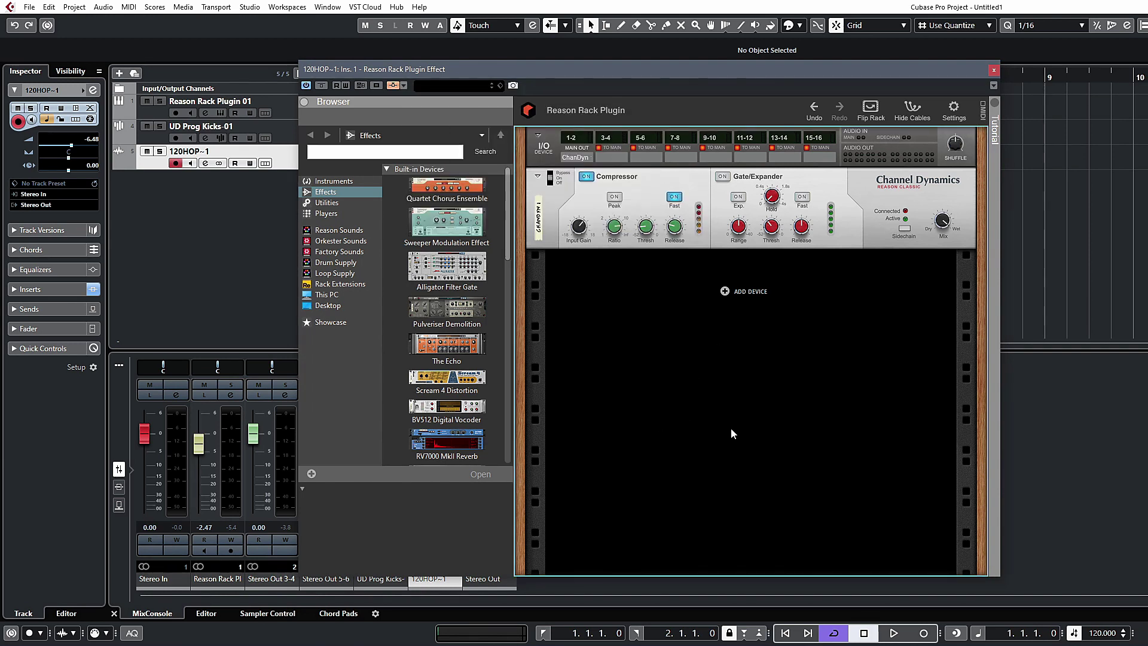
Step: On the rack's rear, cable the I/O Sidechain 3 jack to Channel Dynamics' Sidechain Input Left
{"action": "key", "text": "Tab"}
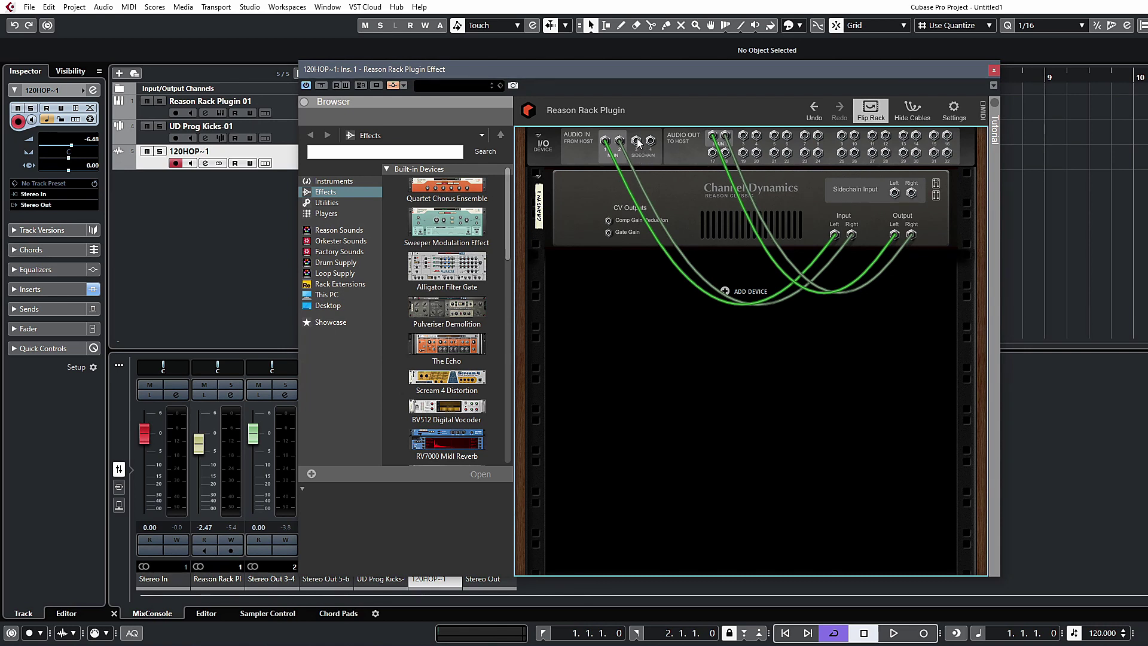
{"action": "left_click_drag", "start_coordinate": [638, 141], "coordinate": [896, 192]}
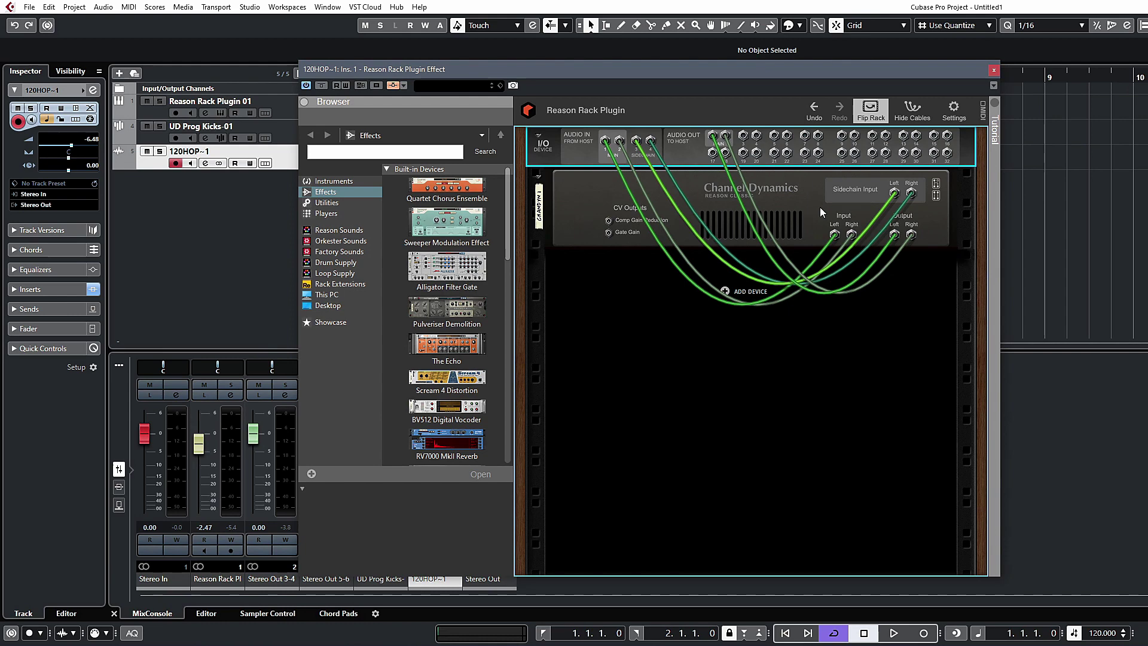
{"action": "key", "text": "Tab"}
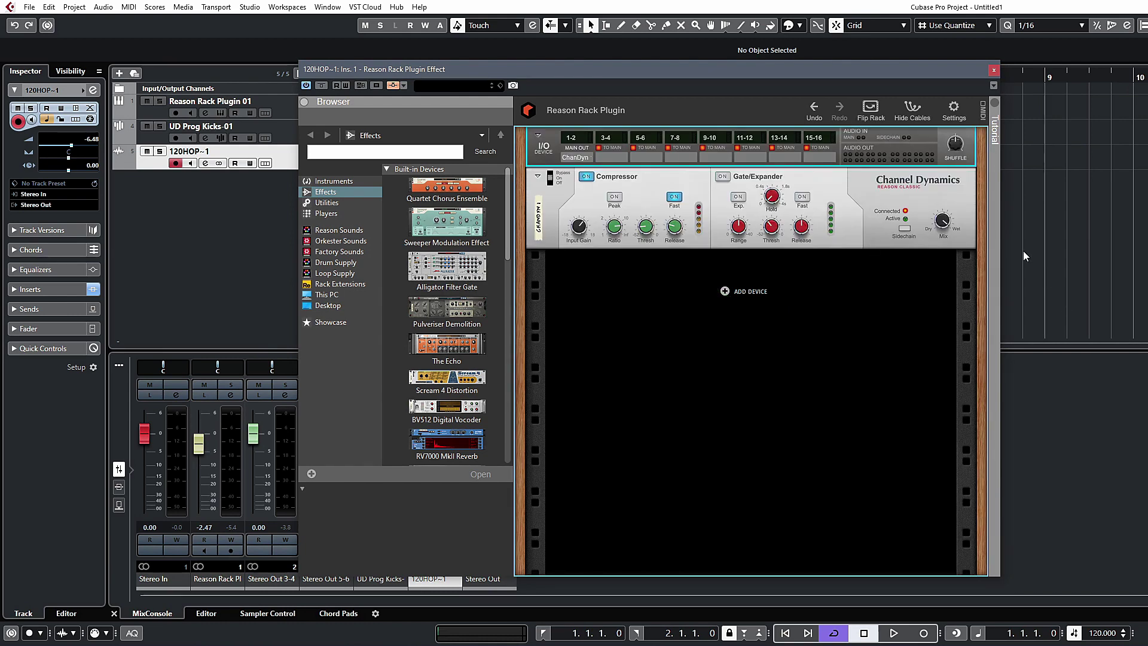
{"action": "left_click", "coordinate": [906, 230]}
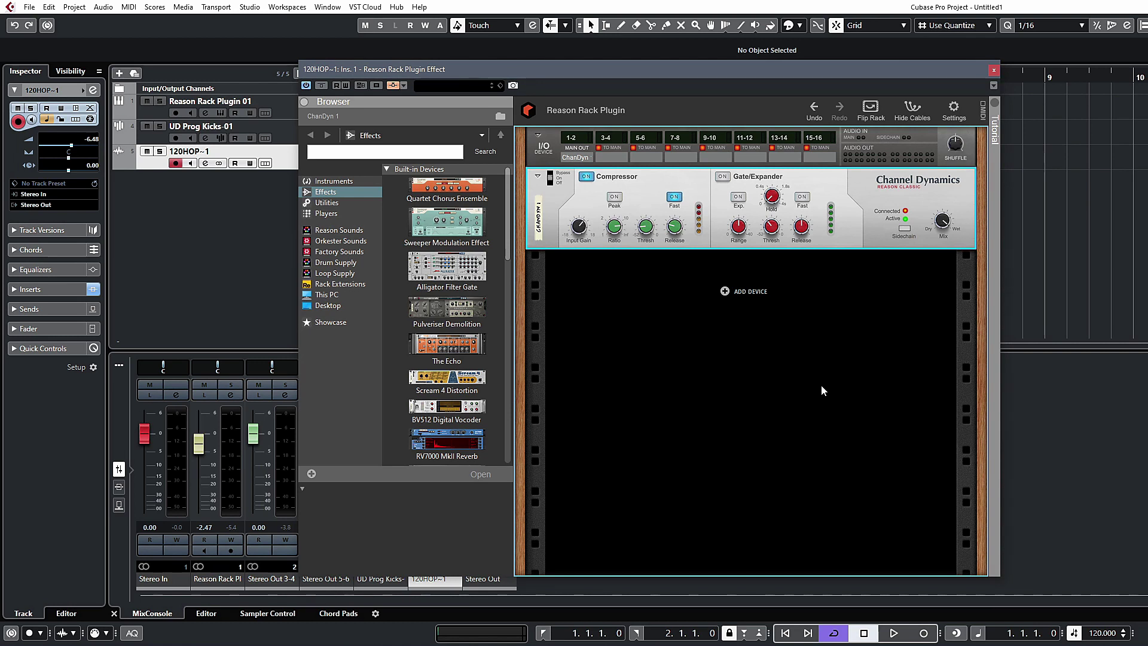
{"action": "key", "text": "space"}
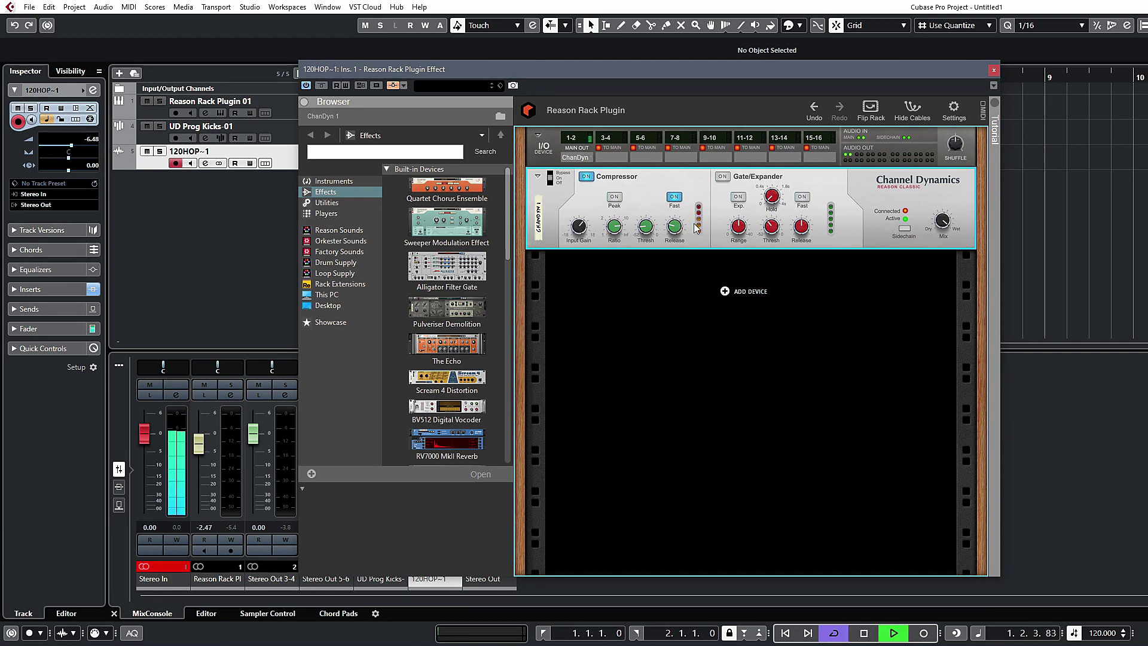
{"action": "left_click", "coordinate": [673, 198]}
{"action": "left_click", "coordinate": [672, 198]}
{"action": "key", "text": "space"}
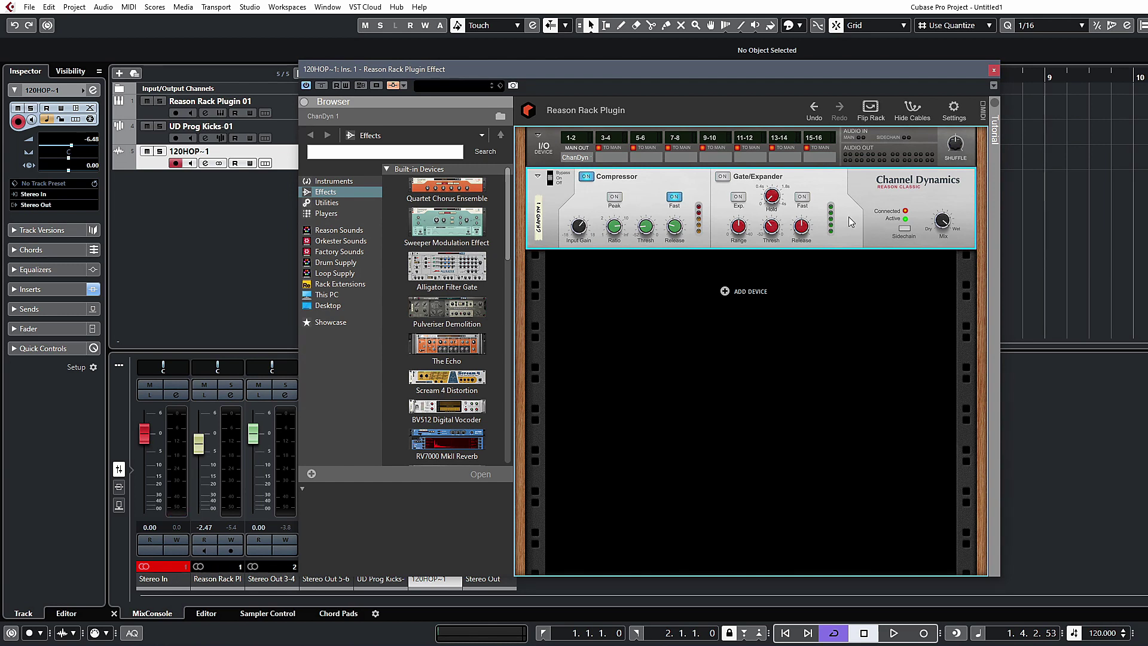
Step: Add a BV512 Digital Vocoder below Channel Dynamics and move the side-chain cables onto it
{"action": "scroll", "coordinate": [399, 418], "scroll_direction": "down", "scroll_amount": 1}
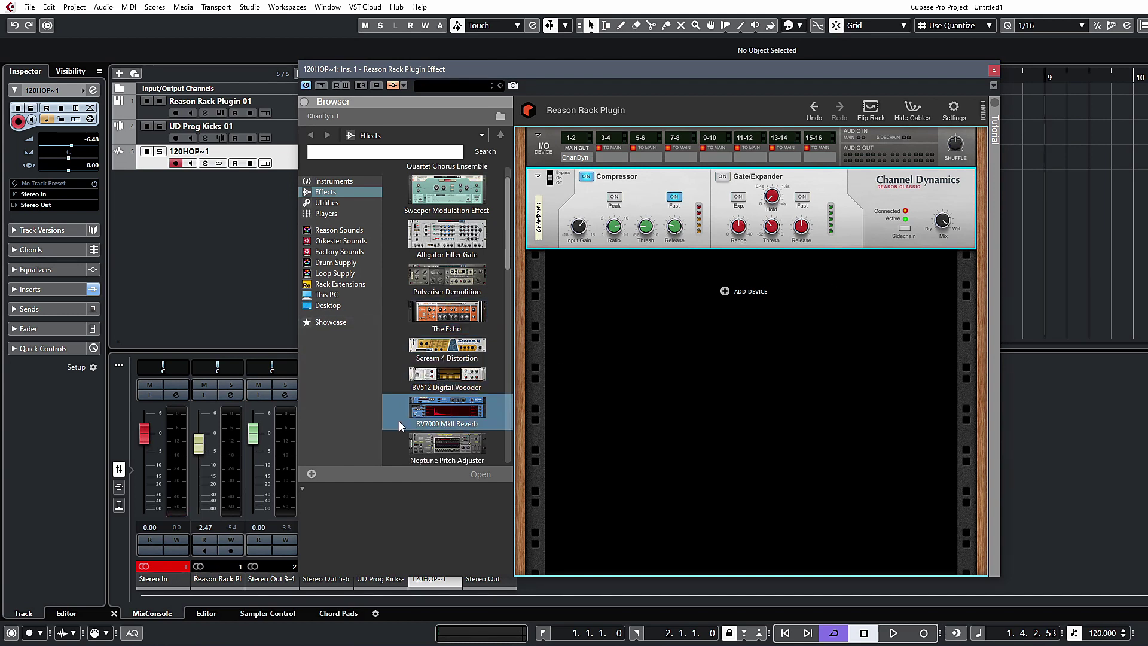
{"action": "left_click_drag", "start_coordinate": [412, 373], "coordinate": [636, 339]}
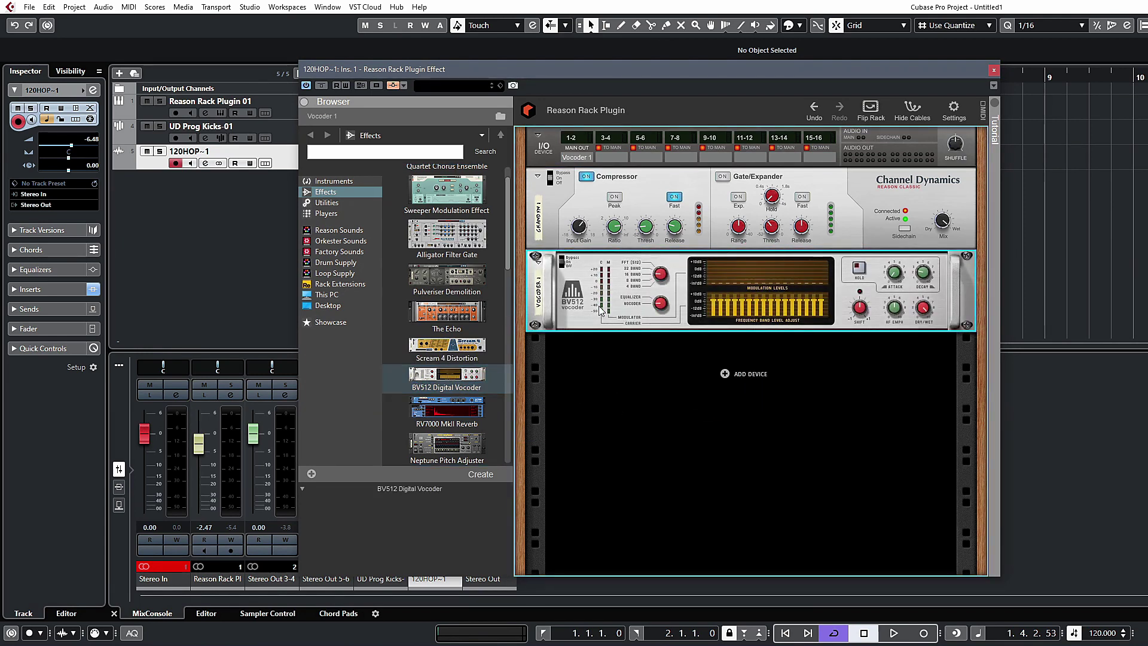
{"action": "key", "text": "Tab"}
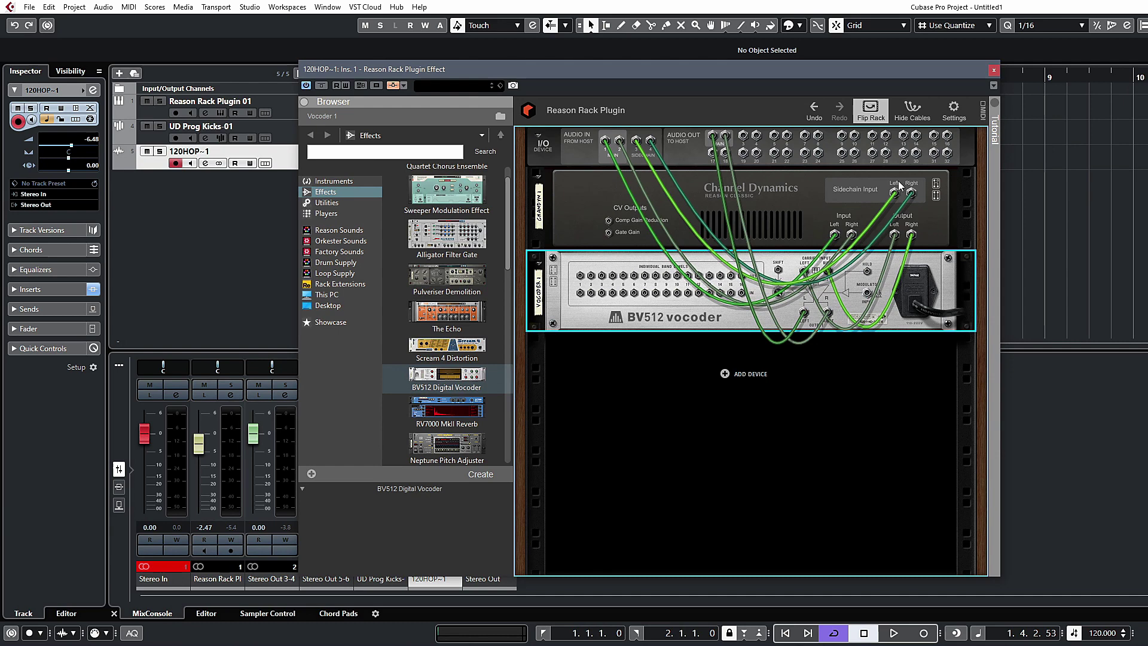
{"action": "left_click_drag", "start_coordinate": [899, 185], "coordinate": [940, 233]}
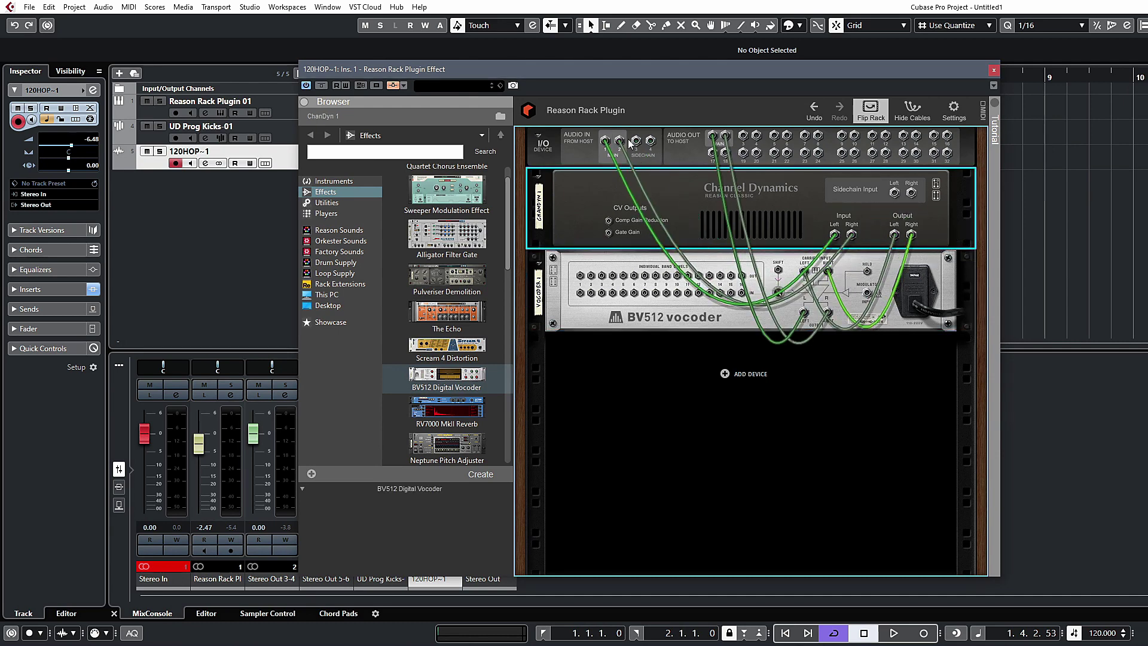
{"action": "left_click_drag", "start_coordinate": [637, 141], "coordinate": [802, 295]}
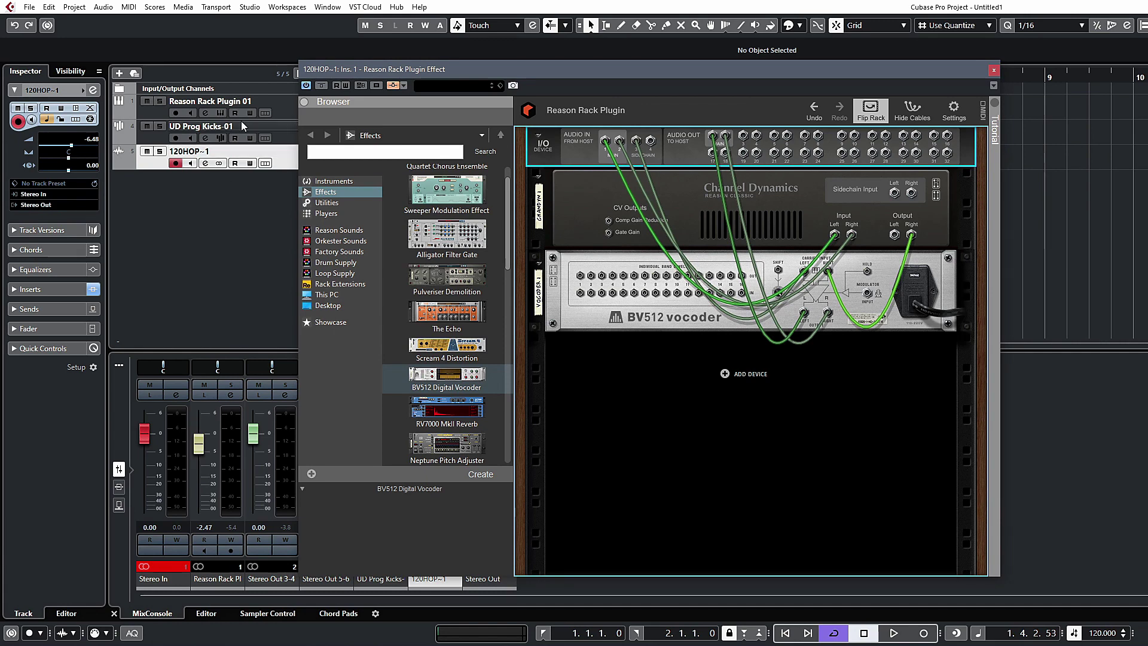
Step: Delete the Channel Dynamics device from the rack
{"action": "left_click", "coordinate": [646, 311]}
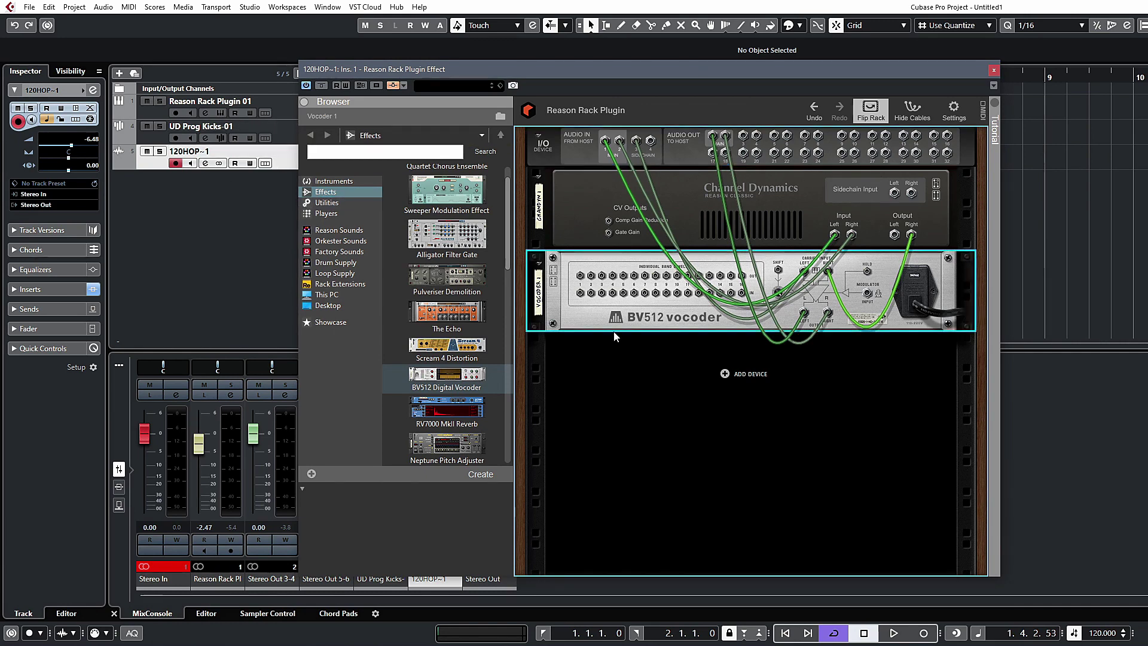
{"action": "key", "text": "Up"}
{"action": "key", "text": "Delete"}
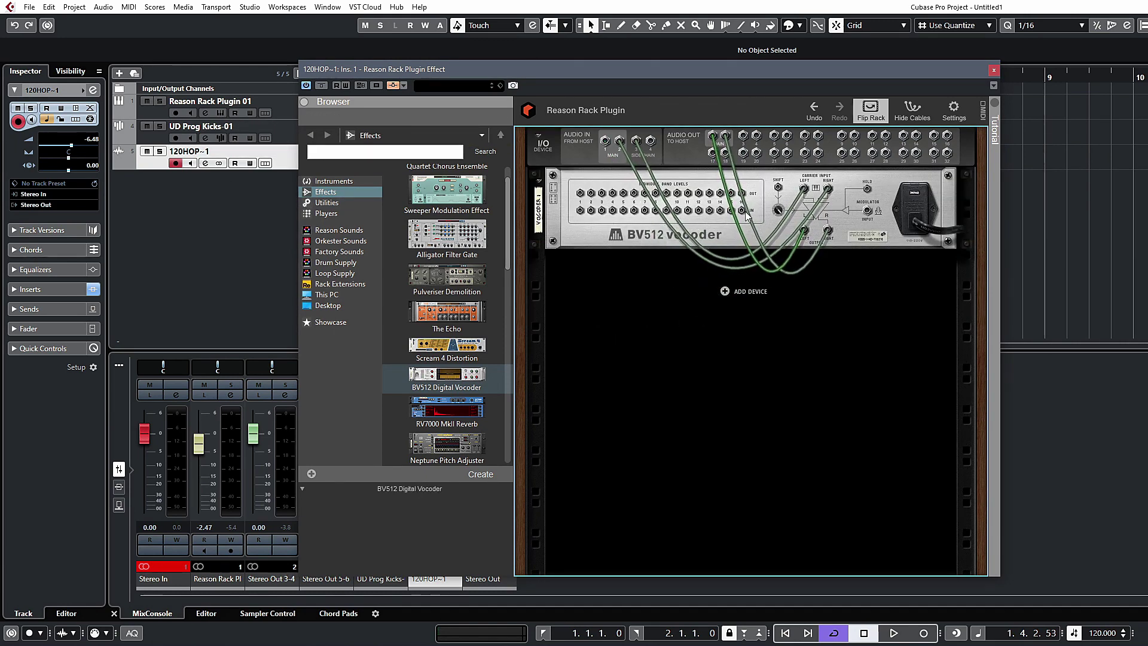
Step: Delete the BV512 vocoder from the front of the rack and close the Reason Rack Plugin window
{"action": "left_click", "coordinate": [603, 228]}
{"action": "key", "text": "Tab"}
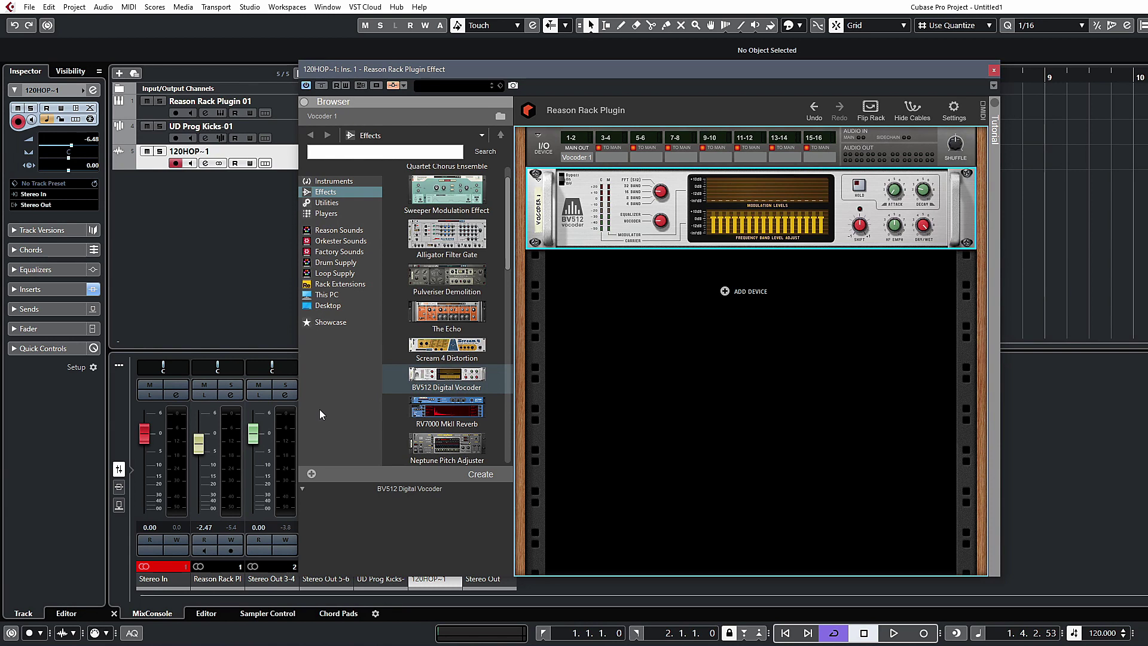
{"action": "left_click", "coordinate": [612, 271]}
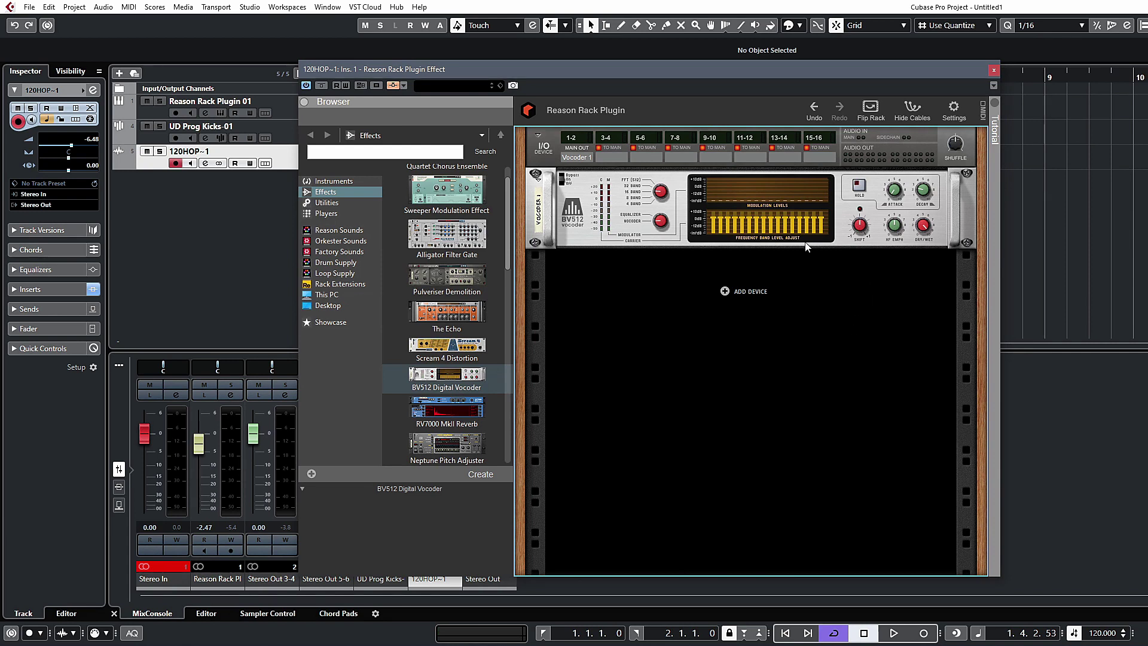
{"action": "left_click", "coordinate": [861, 244]}
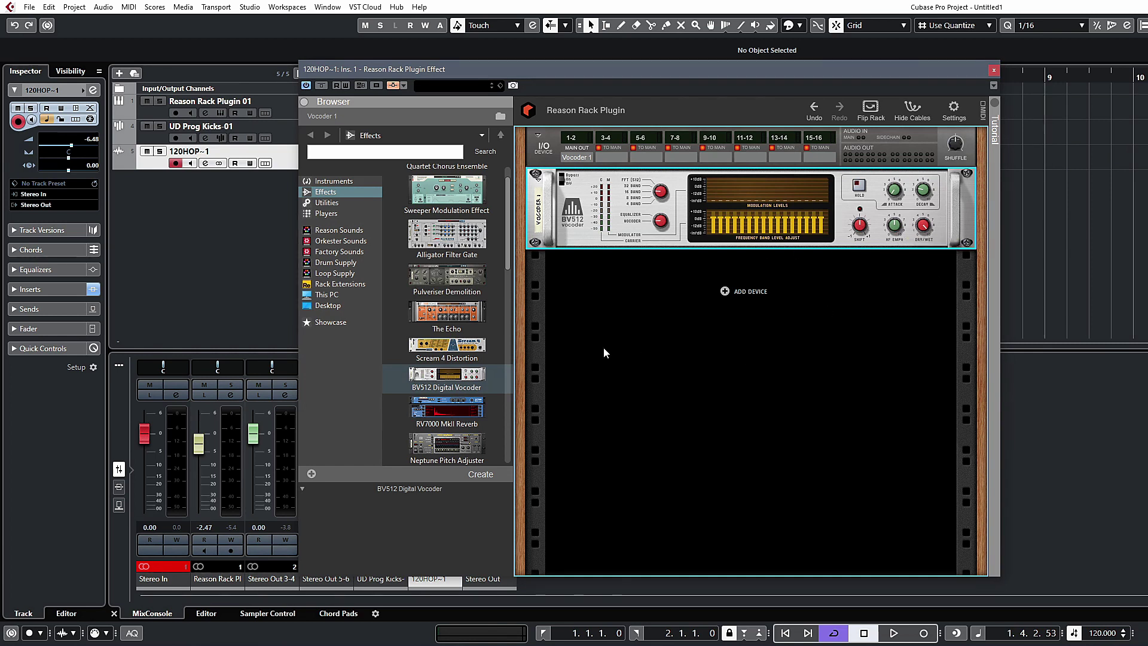
{"action": "left_click_drag", "start_coordinate": [510, 194], "coordinate": [509, 181]}
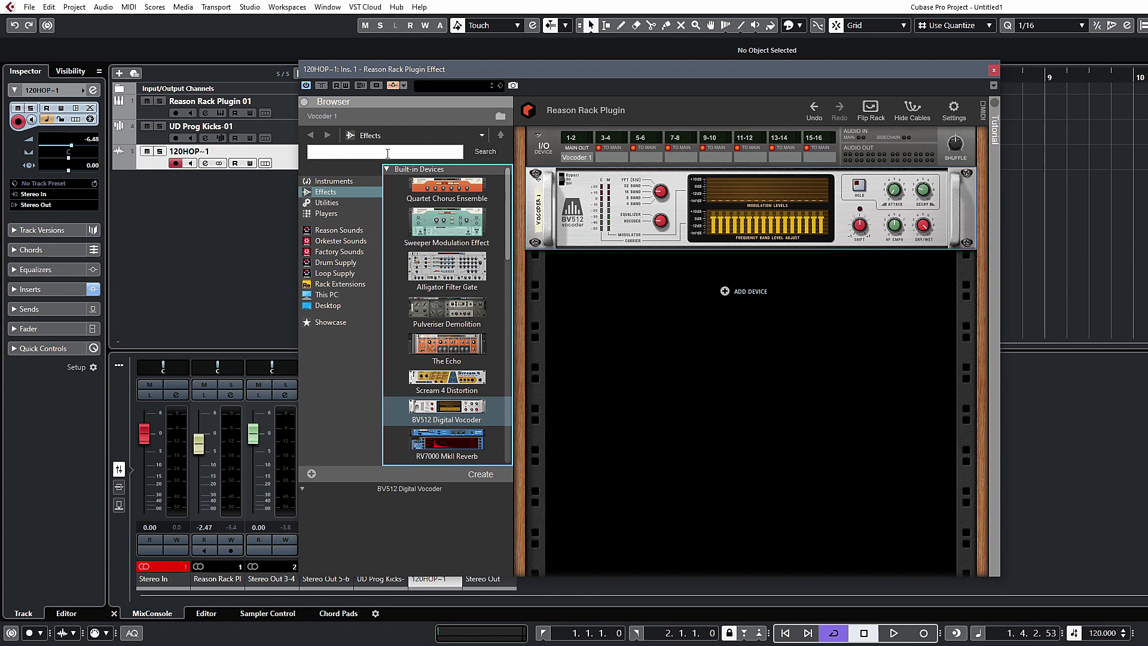
{"action": "right_click", "coordinate": [819, 296]}
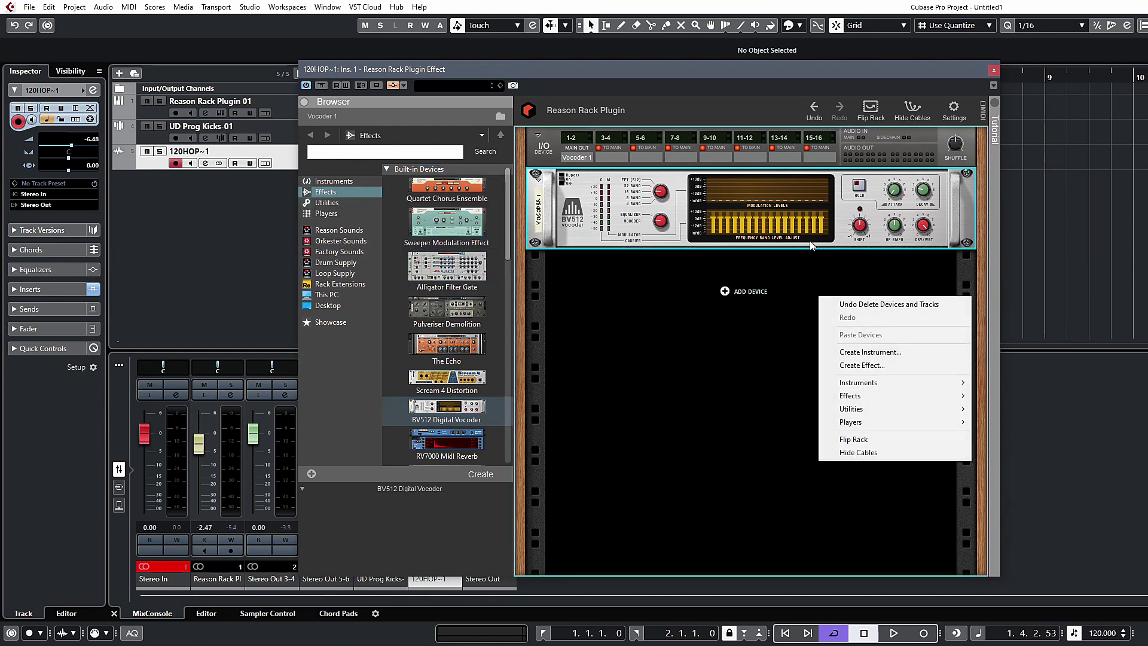
{"action": "key", "text": "Escape"}
{"action": "key", "text": "Delete"}
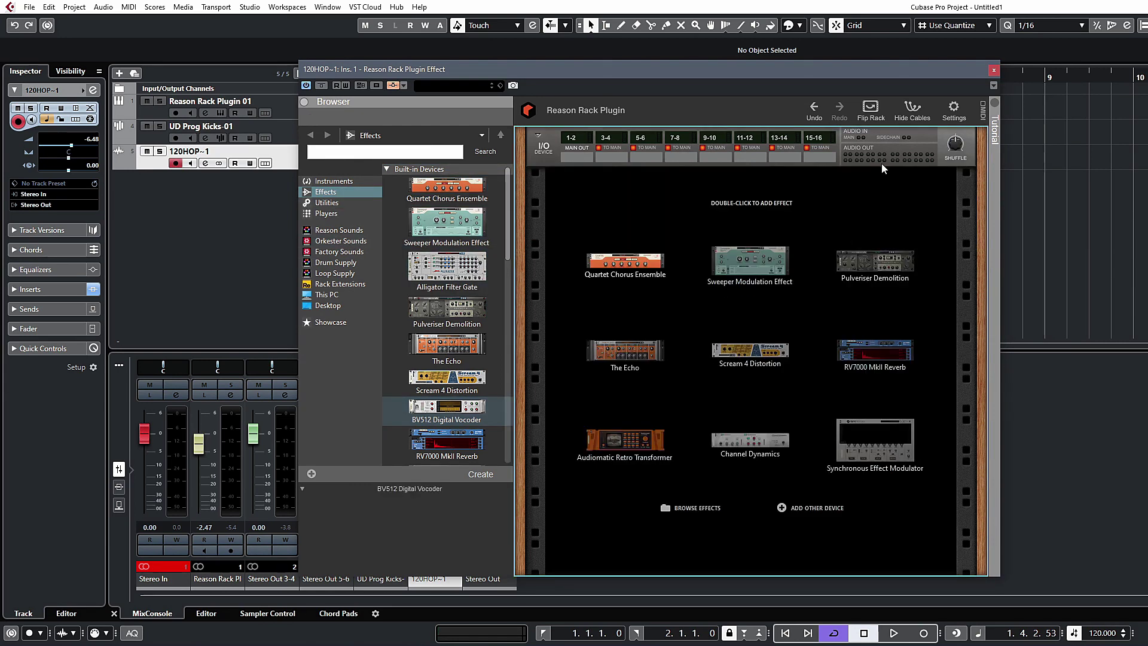
{"action": "left_click", "coordinate": [994, 70]}
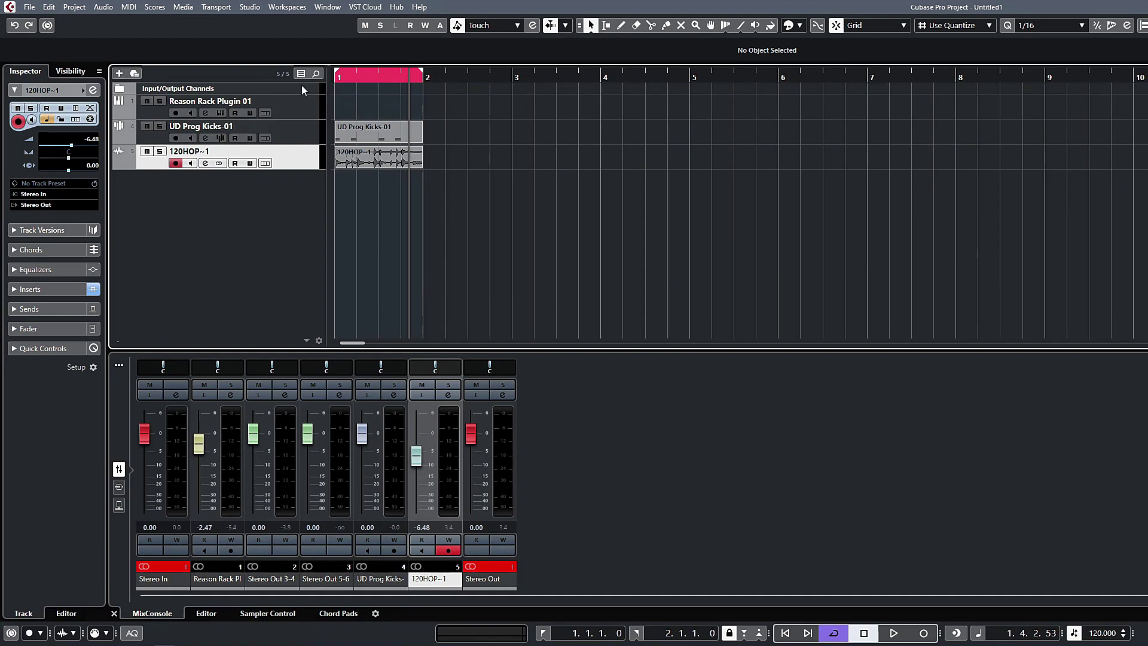
Step: Mute UD Prog Kicks-01 and 120HOP~1, then open Reason Rack Plugin 01's instrument window
{"action": "left_click", "coordinate": [300, 107]}
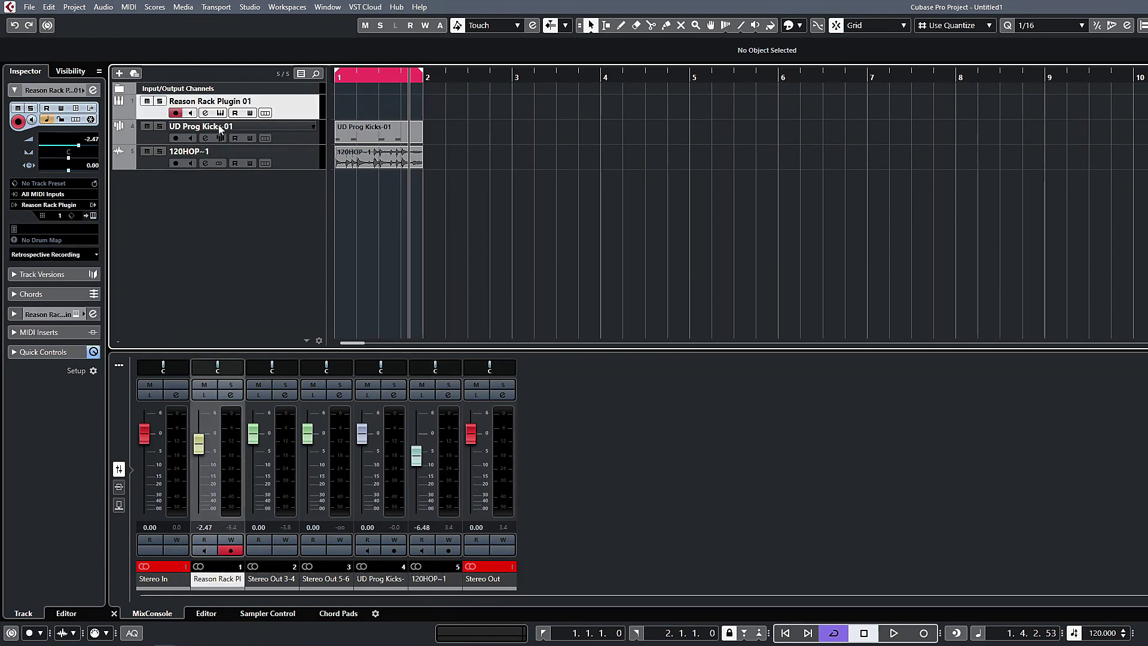
{"action": "left_click", "coordinate": [146, 127]}
{"action": "left_click", "coordinate": [146, 151]}
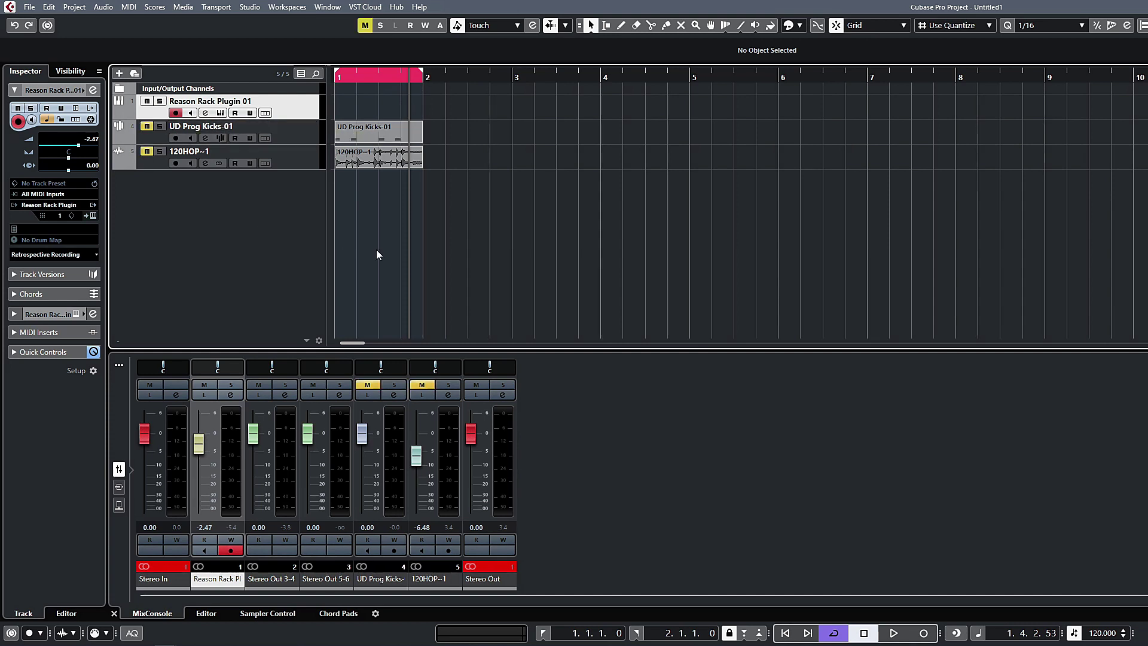
{"action": "left_click", "coordinate": [220, 114]}
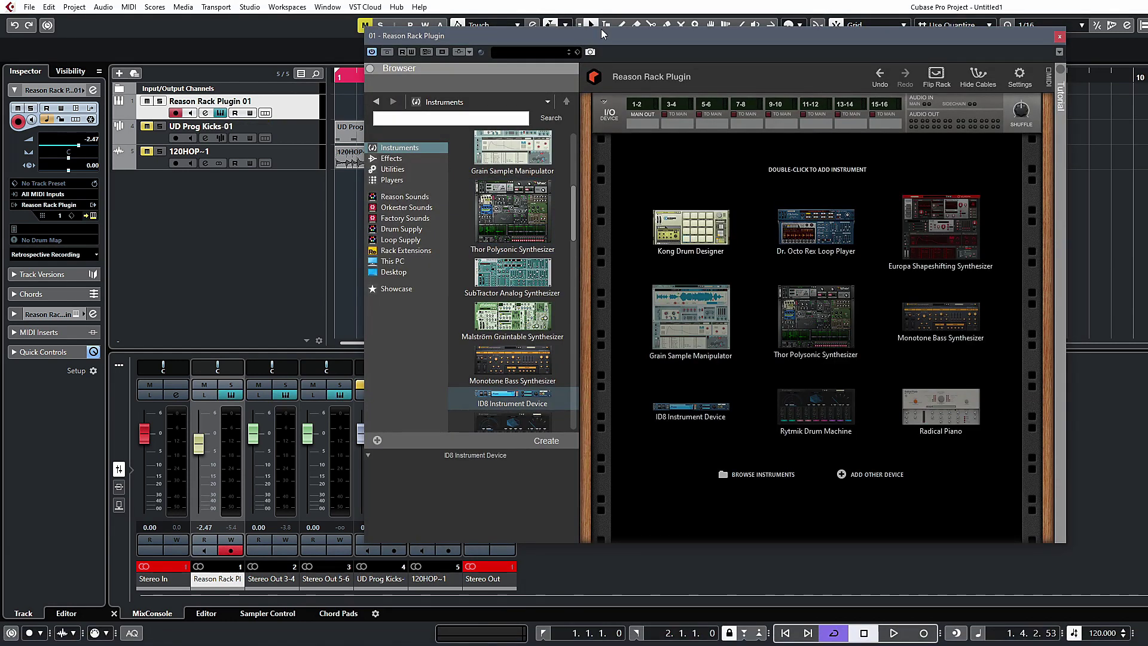
Step: Browse the Players, Utilities and Instruments categories and add a MIDI Out Device to the rack
{"action": "left_click_drag", "start_coordinate": [601, 28], "coordinate": [441, 39]}
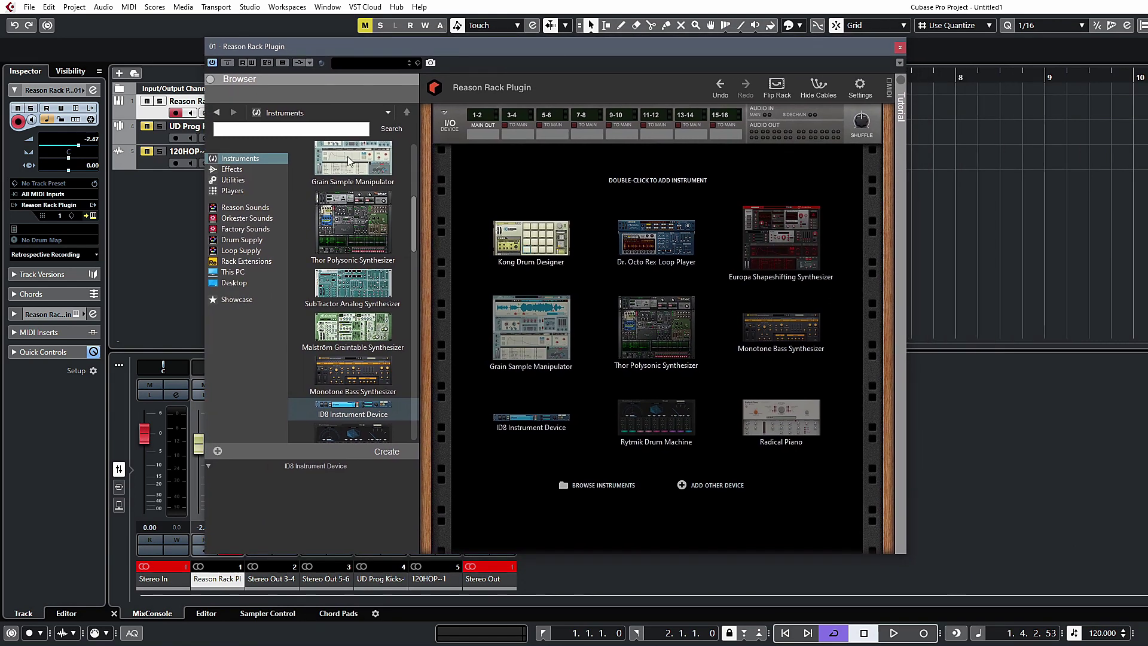
{"action": "left_click", "coordinate": [227, 190]}
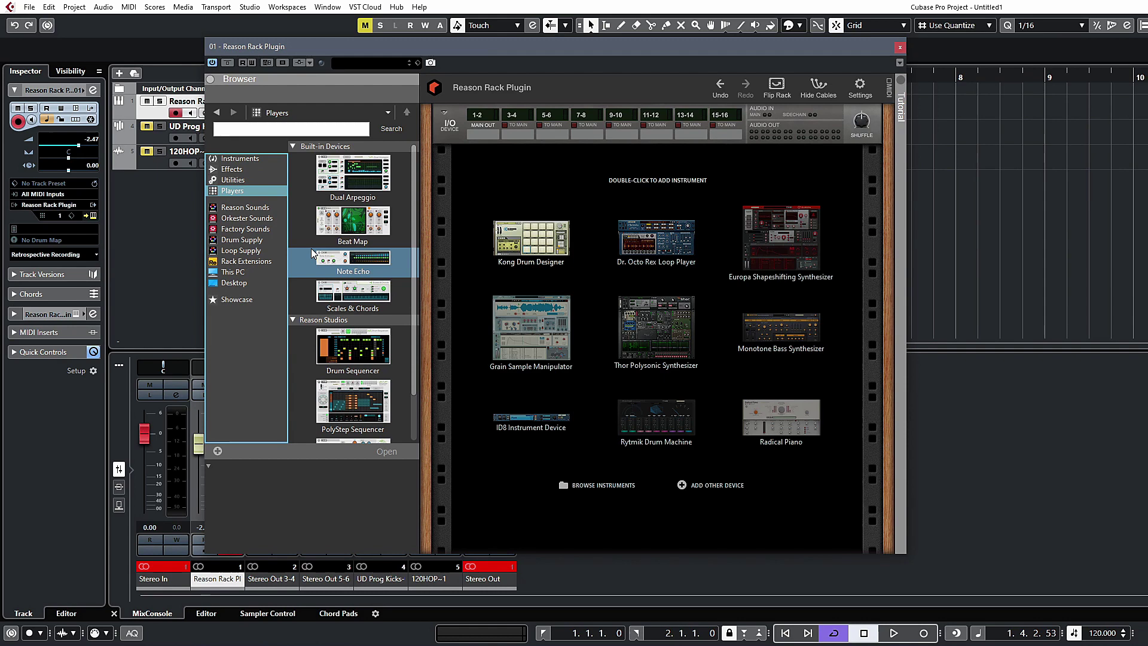
{"action": "left_click", "coordinate": [240, 158]}
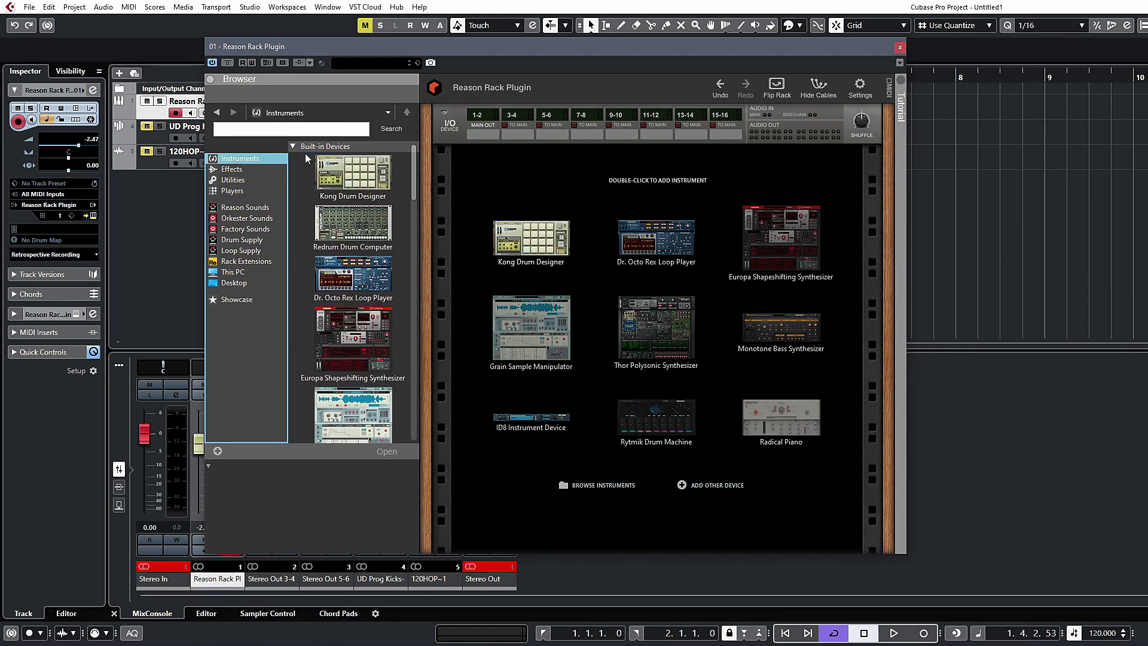
{"action": "scroll", "coordinate": [305, 158], "scroll_direction": "down", "scroll_amount": 15}
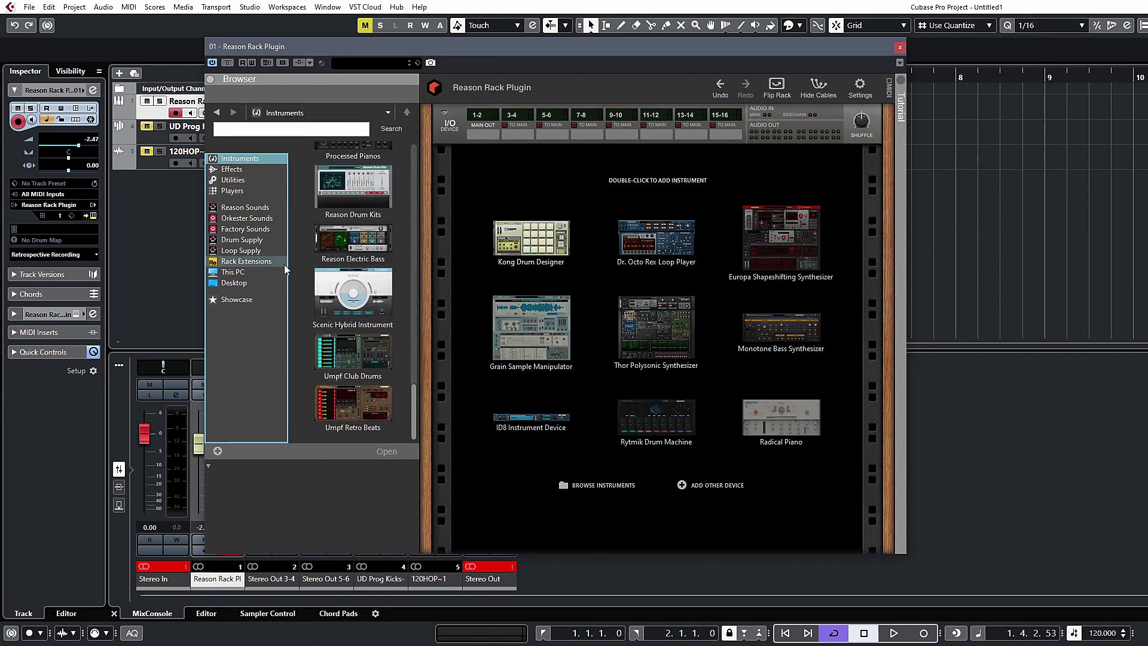
{"action": "scroll", "coordinate": [311, 287], "scroll_direction": "up", "scroll_amount": 6}
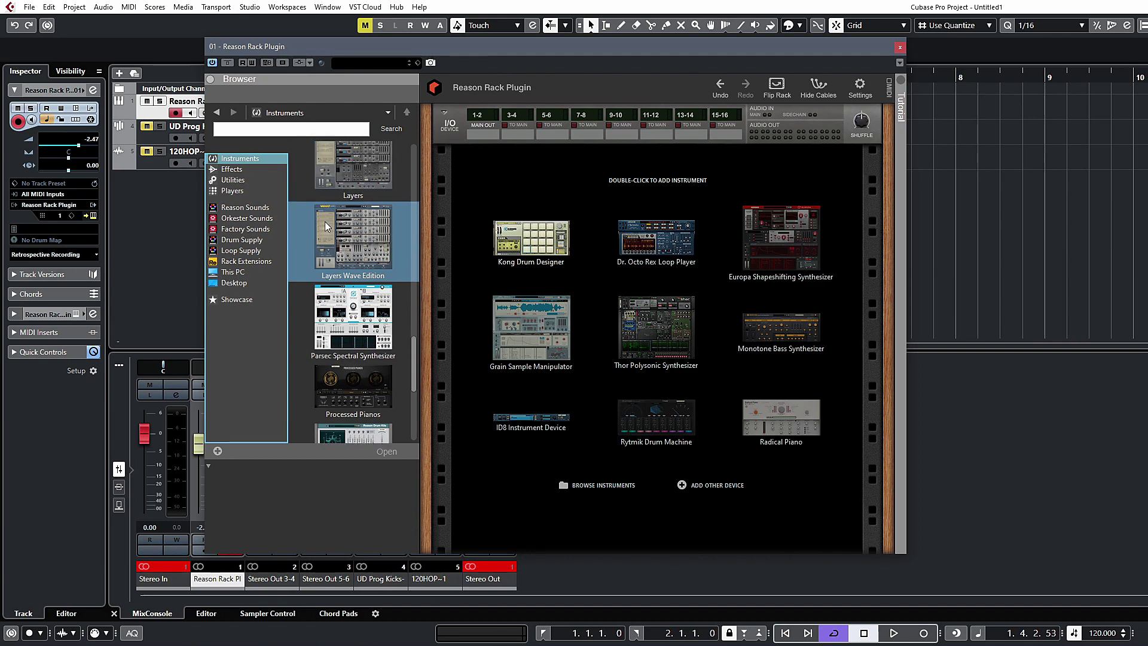
{"action": "scroll", "coordinate": [325, 222], "scroll_direction": "up", "scroll_amount": 4}
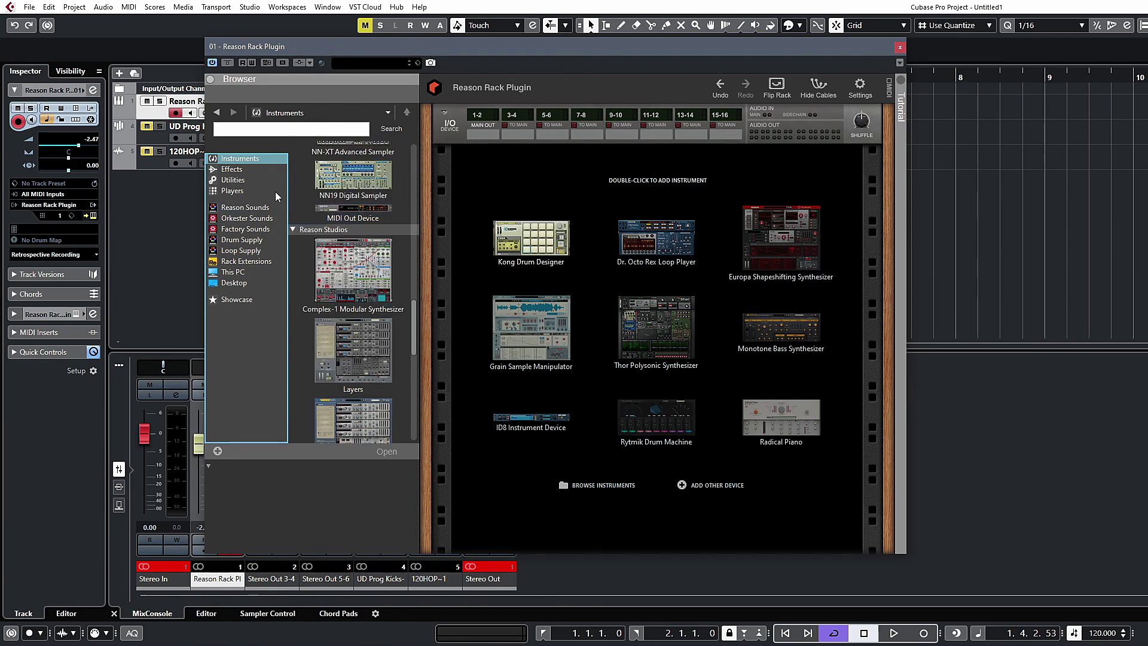
{"action": "left_click", "coordinate": [240, 180]}
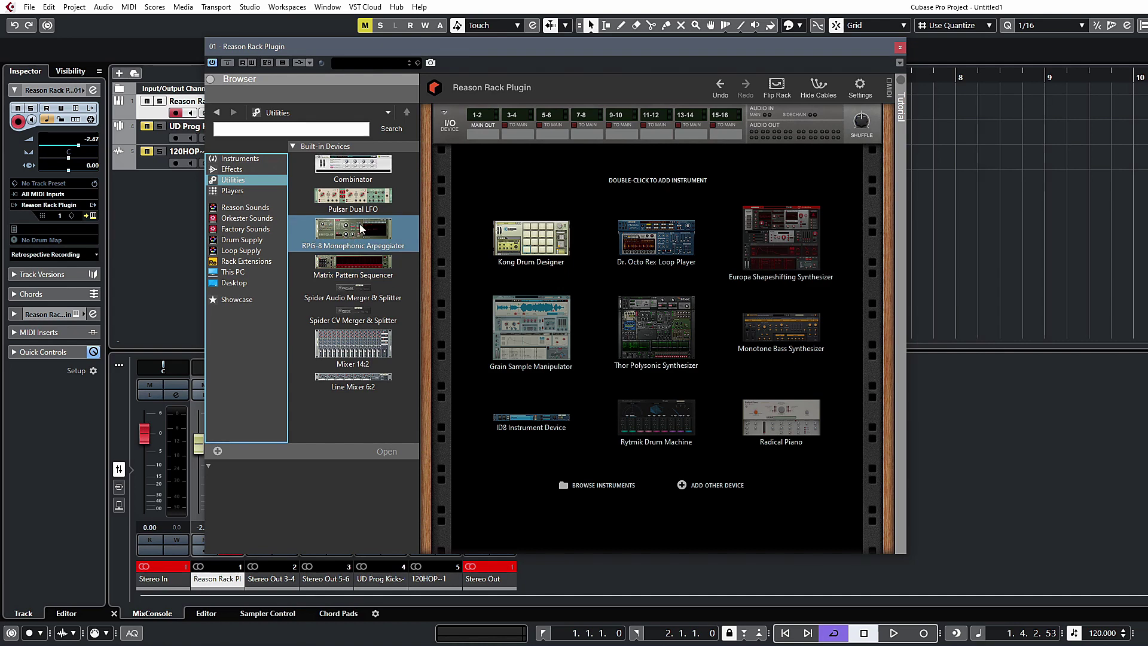
{"action": "left_click", "coordinate": [235, 163]}
{"action": "scroll", "coordinate": [375, 338], "scroll_direction": "down", "scroll_amount": 5}
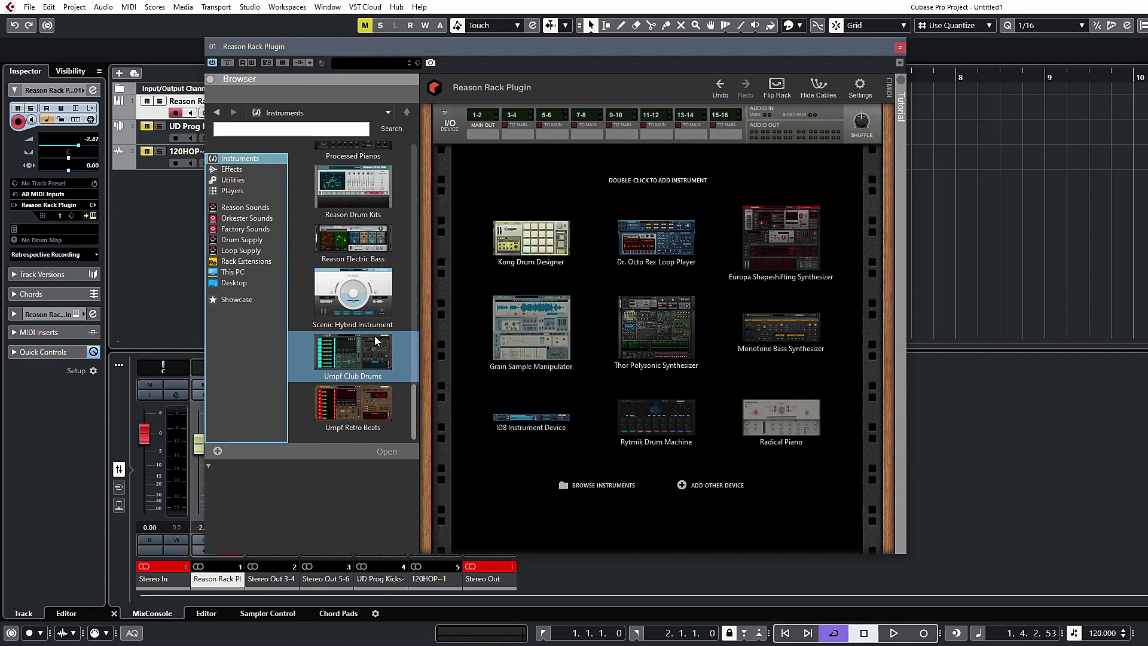
{"action": "scroll", "coordinate": [377, 299], "scroll_direction": "up", "scroll_amount": 8}
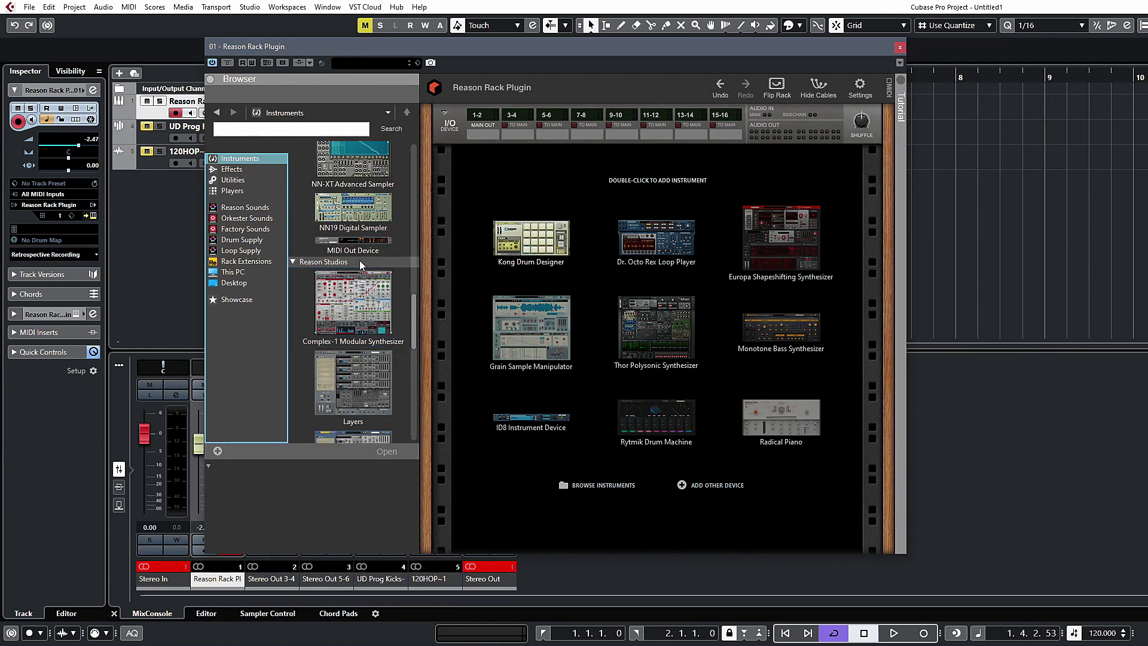
{"action": "double_click", "coordinate": [329, 245]}
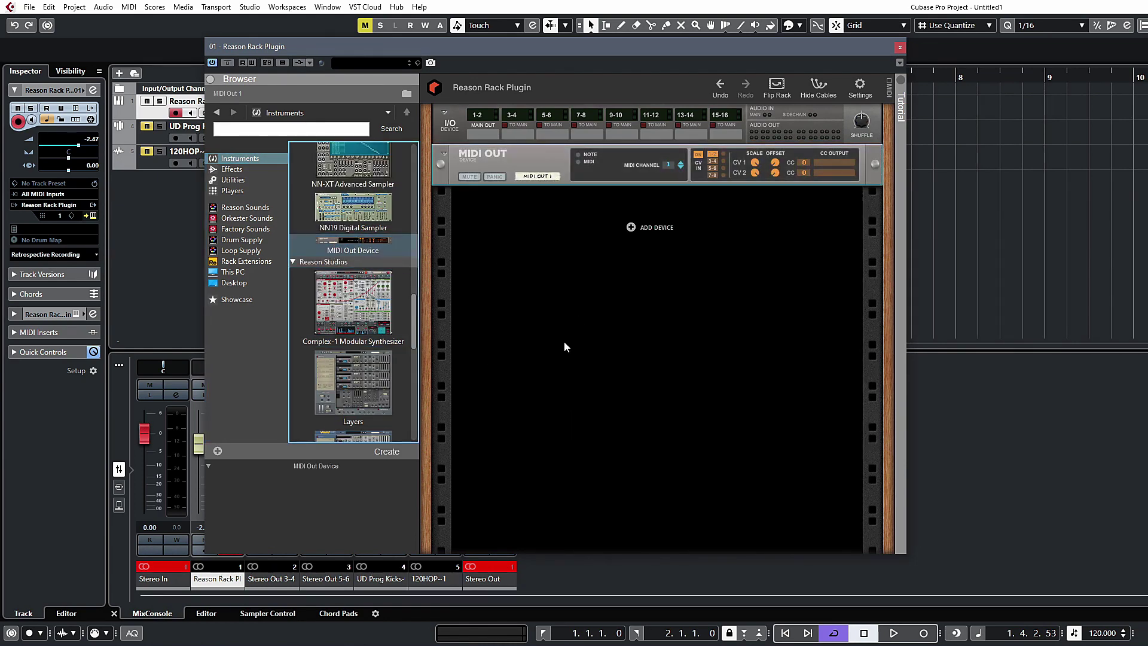
Step: Select the MIDI OUT device in the Reason rack and delete it
{"action": "left_click", "coordinate": [564, 347]}
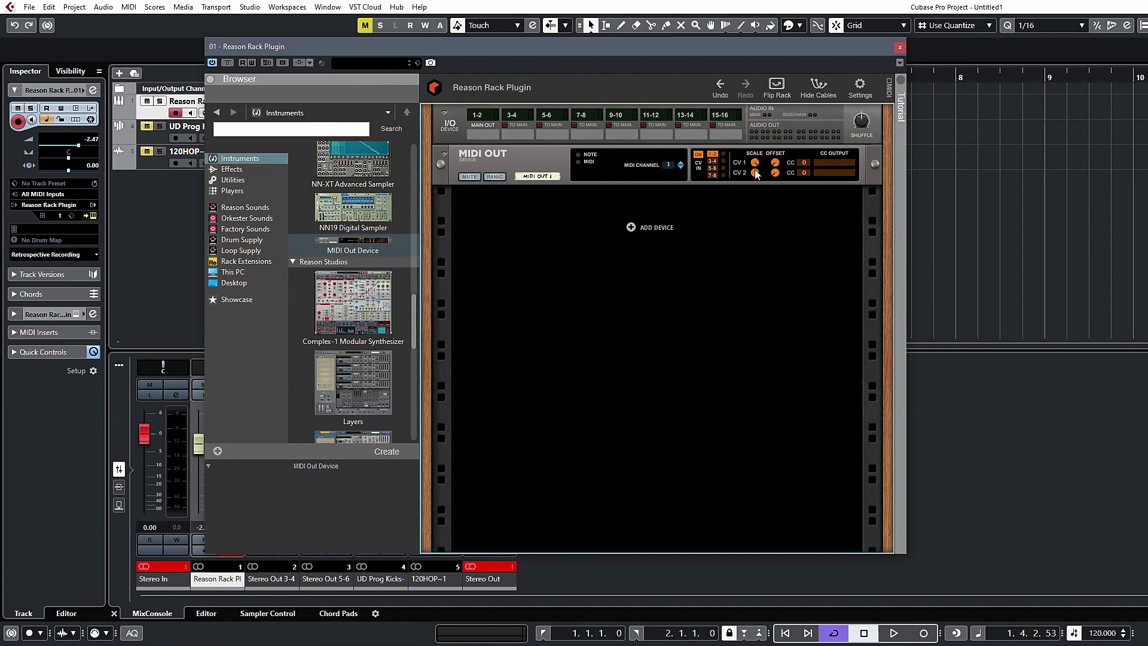
{"action": "scroll", "coordinate": [352, 359], "scroll_direction": "down", "scroll_amount": 6}
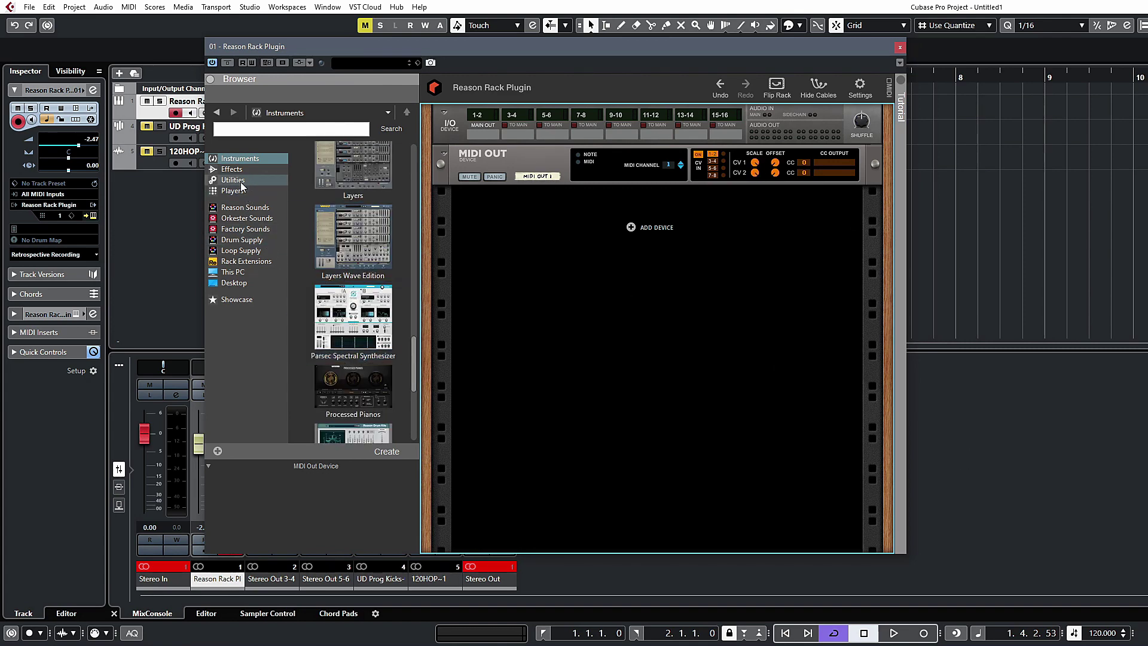
{"action": "left_click", "coordinate": [241, 180]}
{"action": "left_click", "coordinate": [259, 162]}
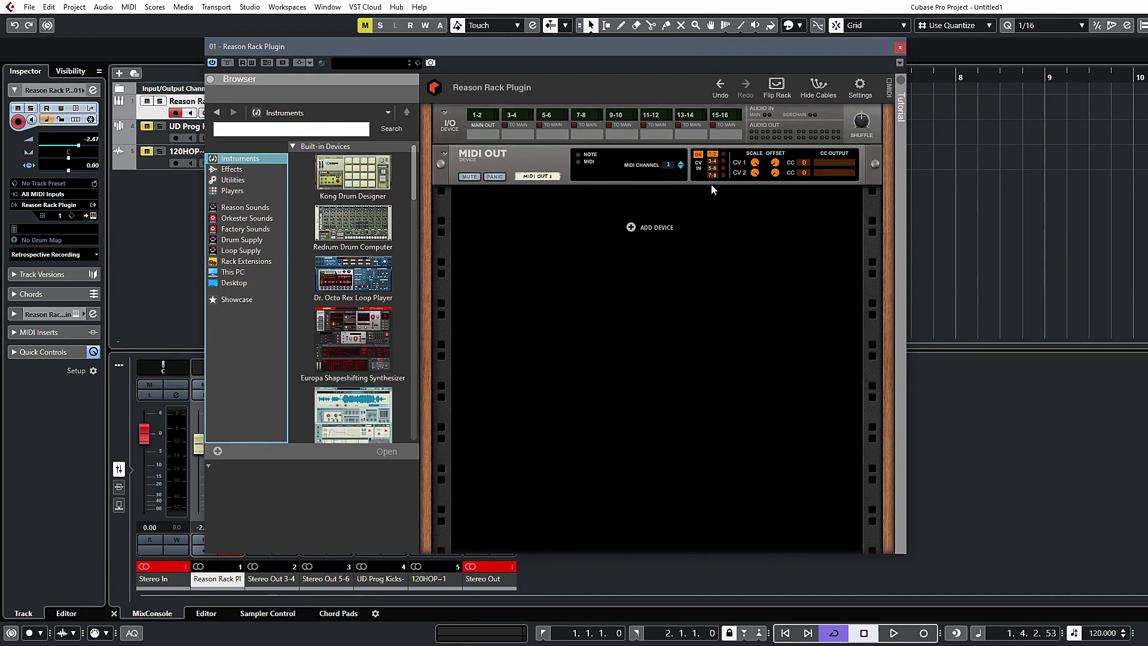
{"action": "left_click", "coordinate": [535, 160]}
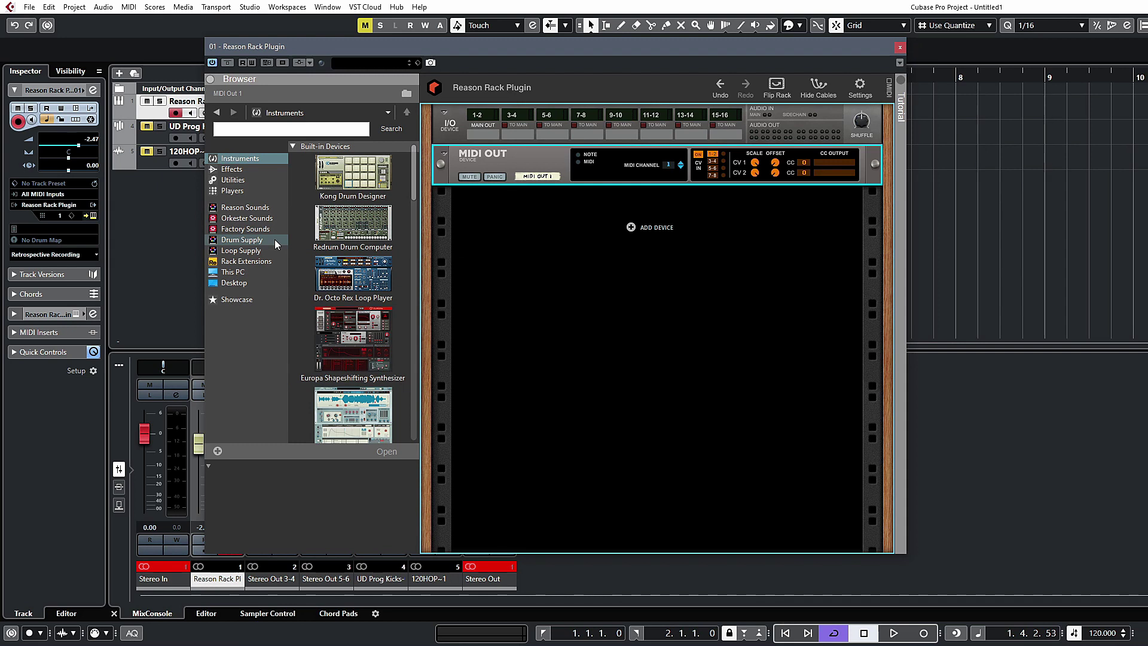
{"action": "left_click_drag", "start_coordinate": [353, 231], "coordinate": [615, 264]}
{"action": "key", "text": "Delete"}
Step: Drag a Dual Arpeggio from Players into the rack and step to its Glass Ripples patch
{"action": "key", "text": "Down"}
{"action": "key", "text": "Down"}
{"action": "key", "text": "Down"}
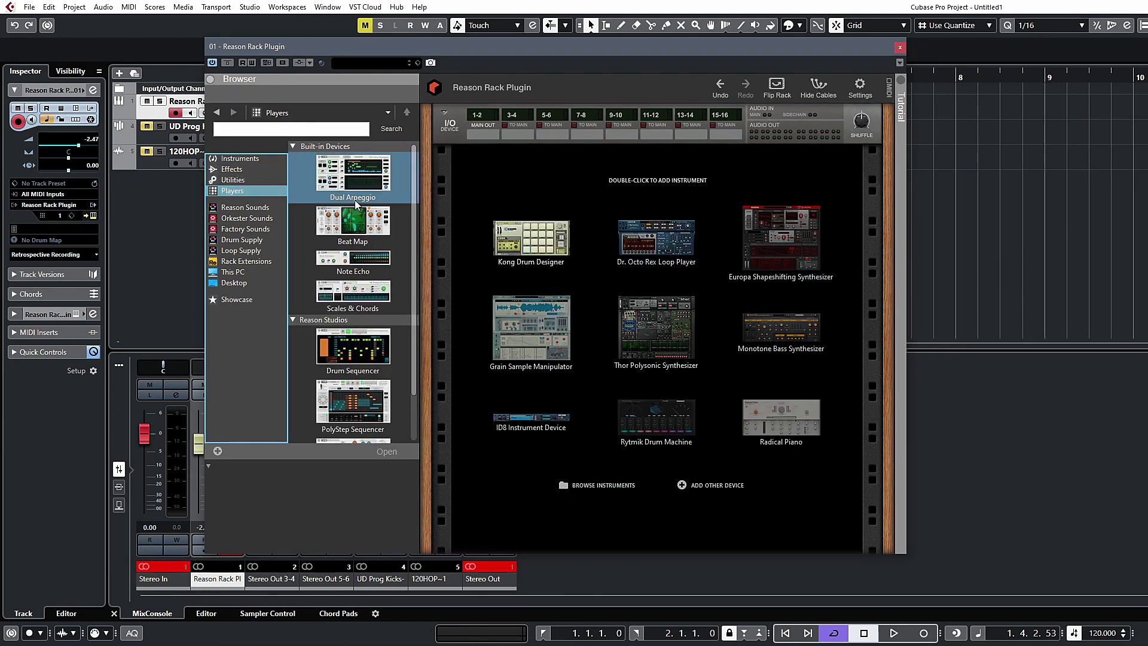
{"action": "left_click_drag", "start_coordinate": [359, 179], "coordinate": [622, 251]}
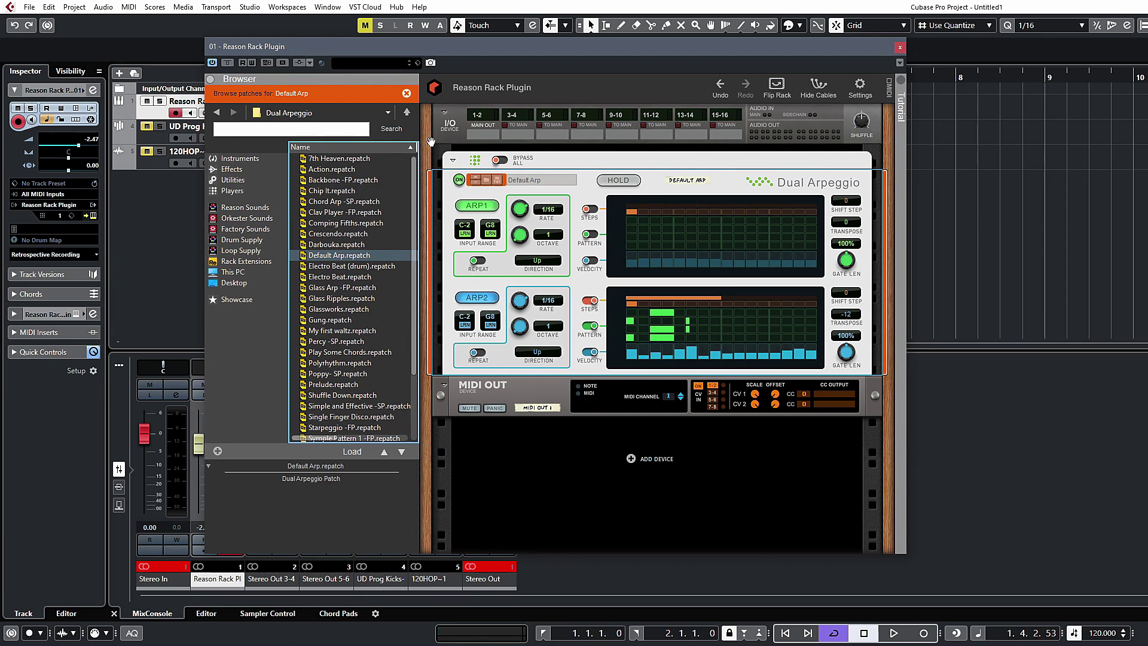
{"action": "left_click", "coordinate": [475, 185]}
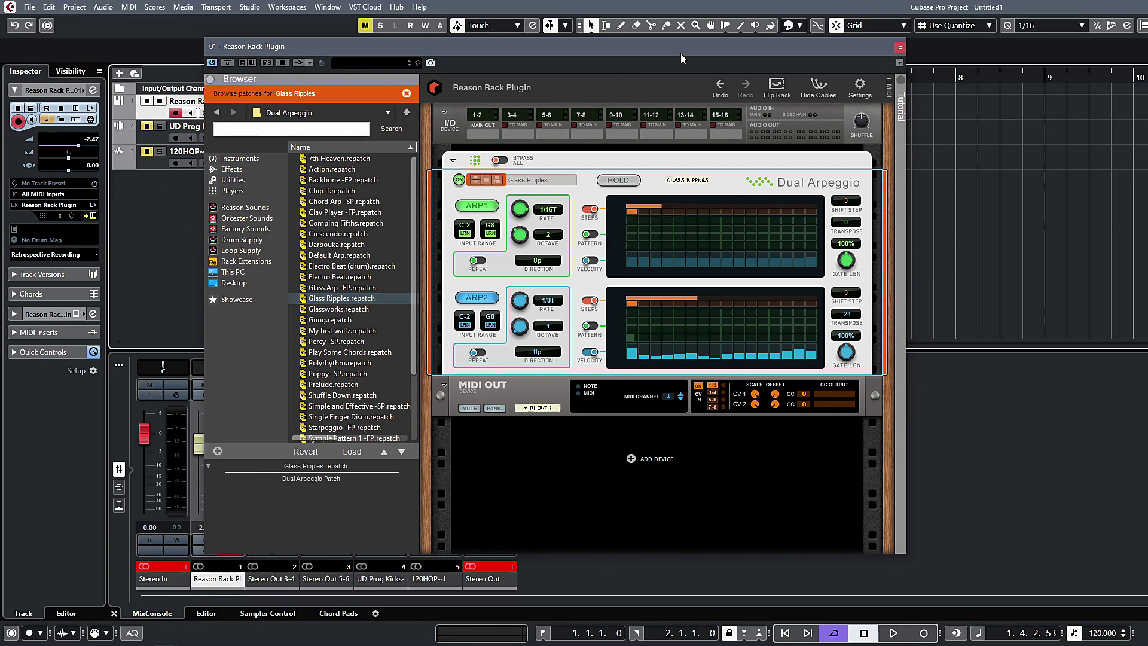
Step: Add a new instrument track using the ANA2 x64 plugin
{"action": "right_click", "coordinate": [141, 210]}
{"action": "left_click", "coordinate": [166, 228]}
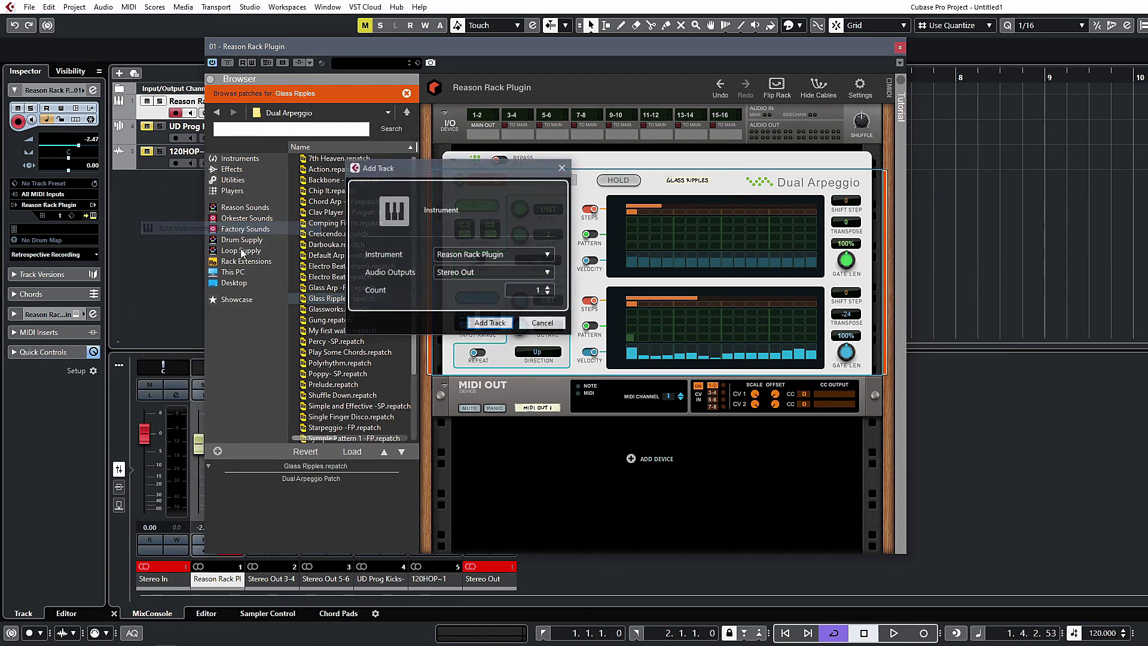
{"action": "left_click", "coordinate": [467, 256]}
{"action": "type", "text": "Ana"}
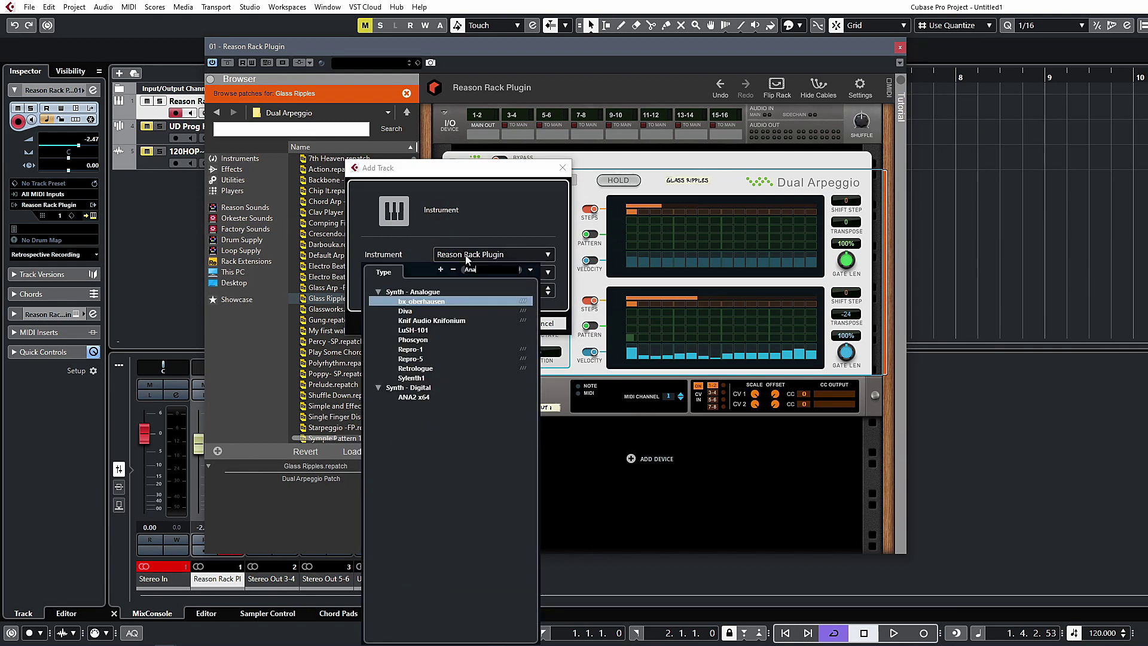
{"action": "left_click", "coordinate": [414, 397]}
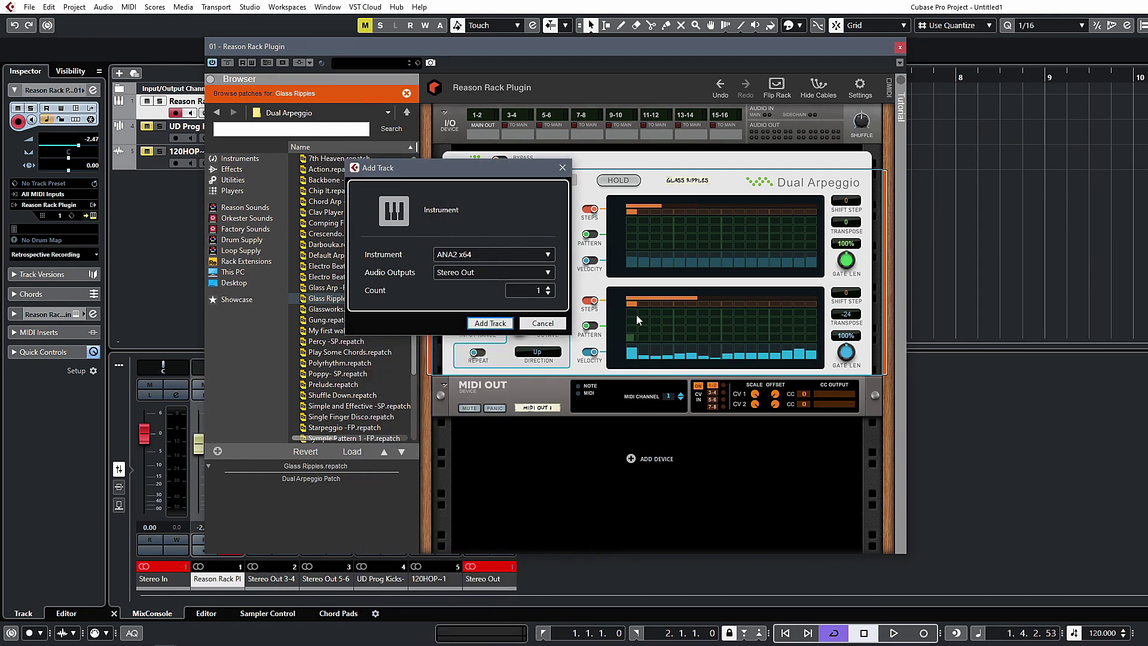
{"action": "left_click", "coordinate": [490, 323]}
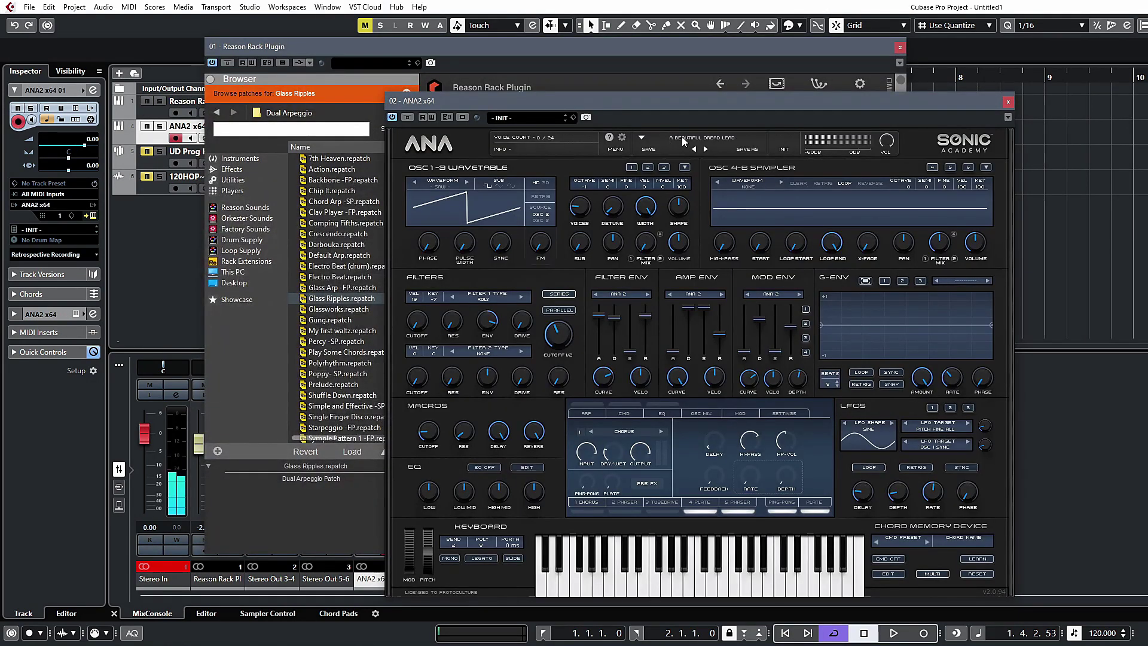
Step: Load the Pure Emotions preset in ANA2 and lower the track volume to -6.55
{"action": "left_click", "coordinate": [705, 139]}
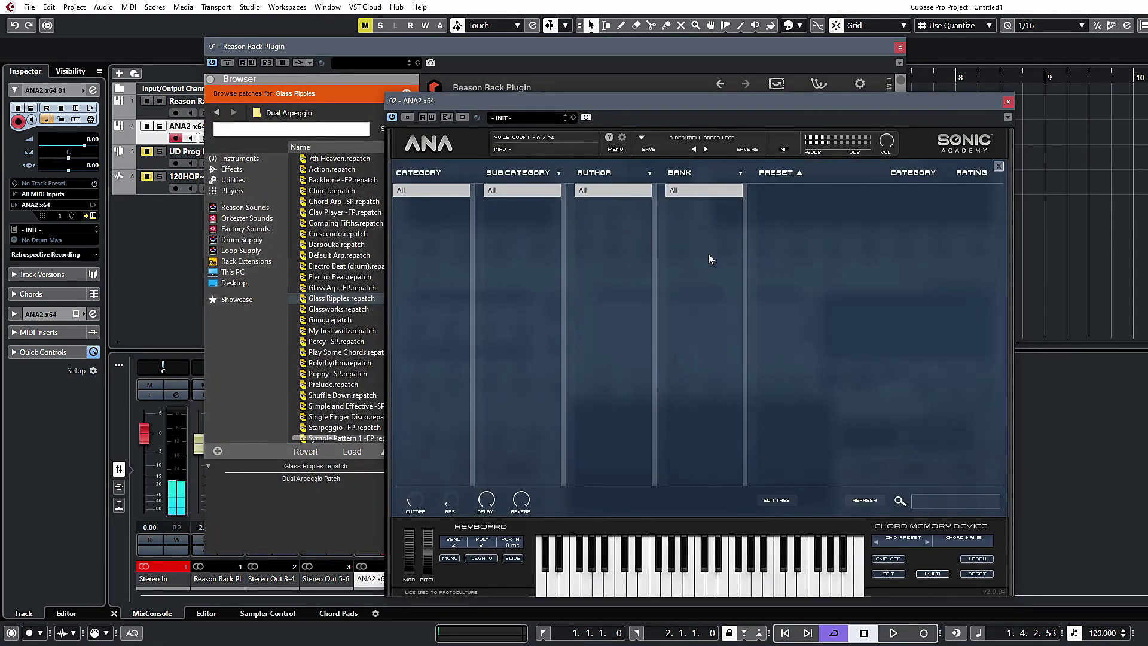
{"action": "left_click_drag", "start_coordinate": [668, 119], "coordinate": [616, 107]}
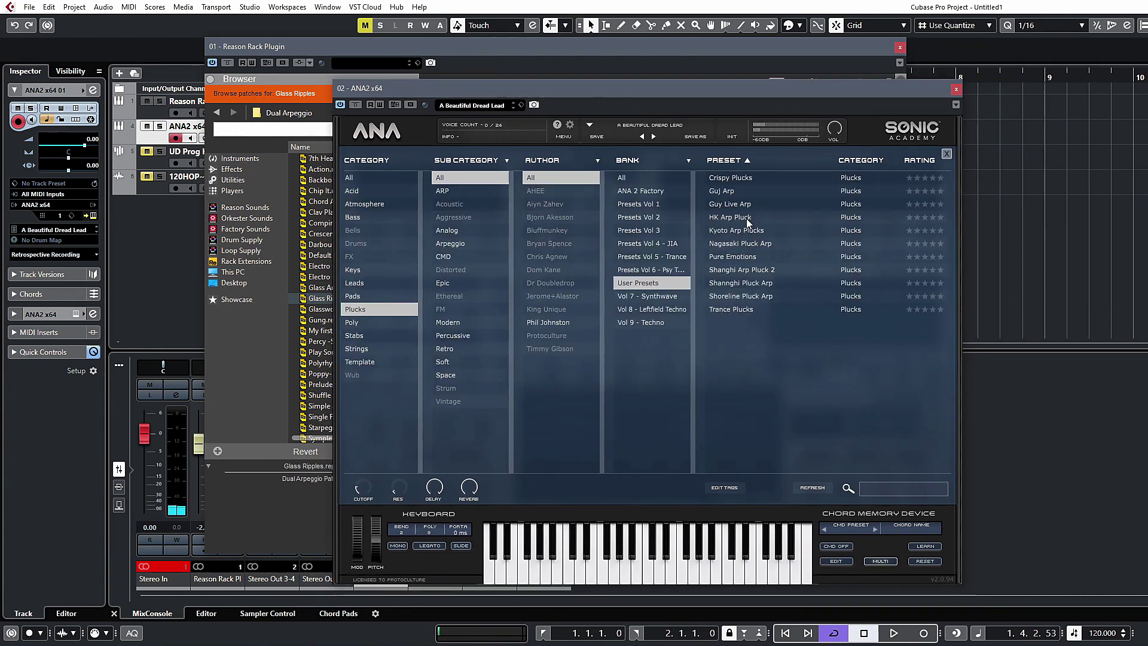
{"action": "left_click", "coordinate": [747, 218]}
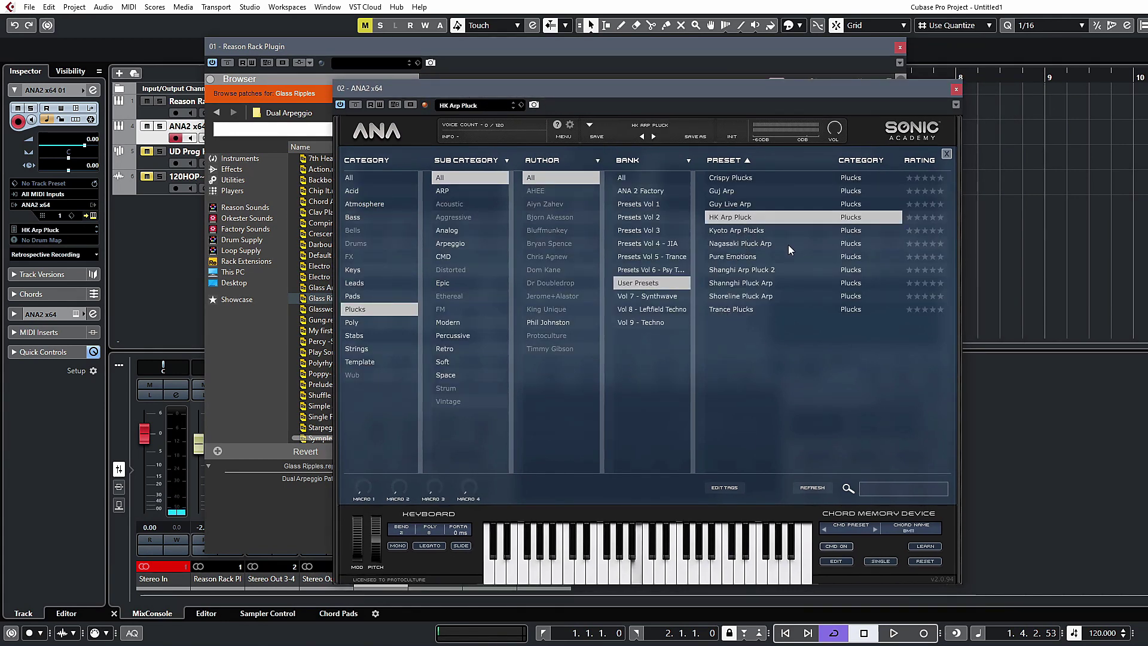
{"action": "left_click", "coordinate": [743, 258]}
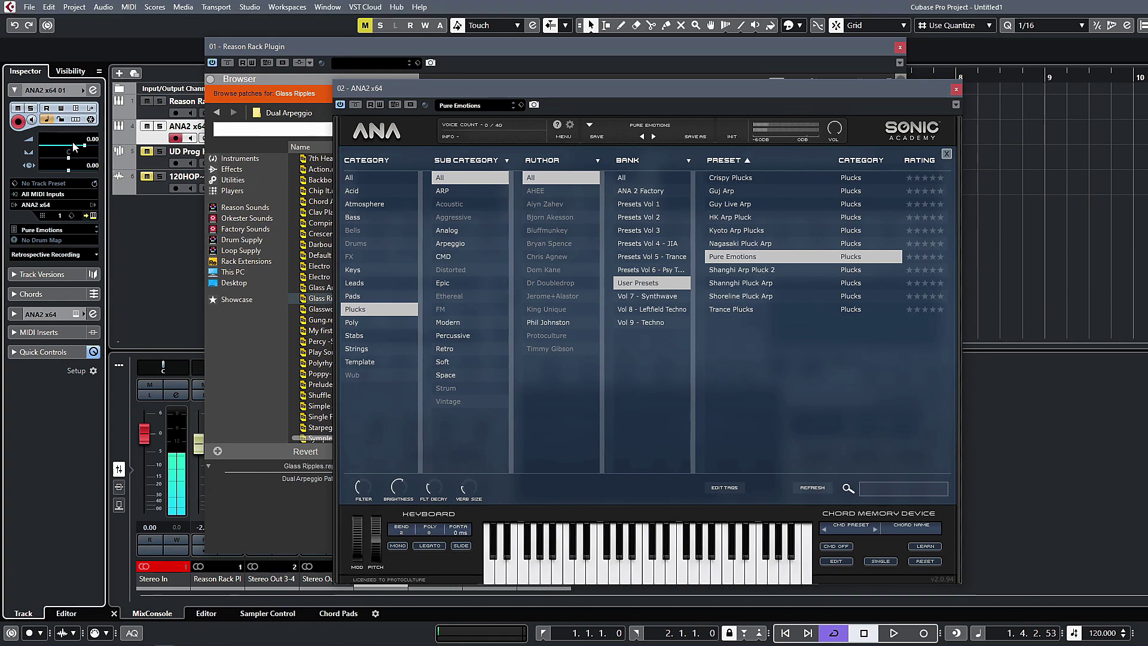
{"action": "left_click_drag", "start_coordinate": [85, 145], "coordinate": [72, 147]}
{"action": "left_click", "coordinate": [946, 154]}
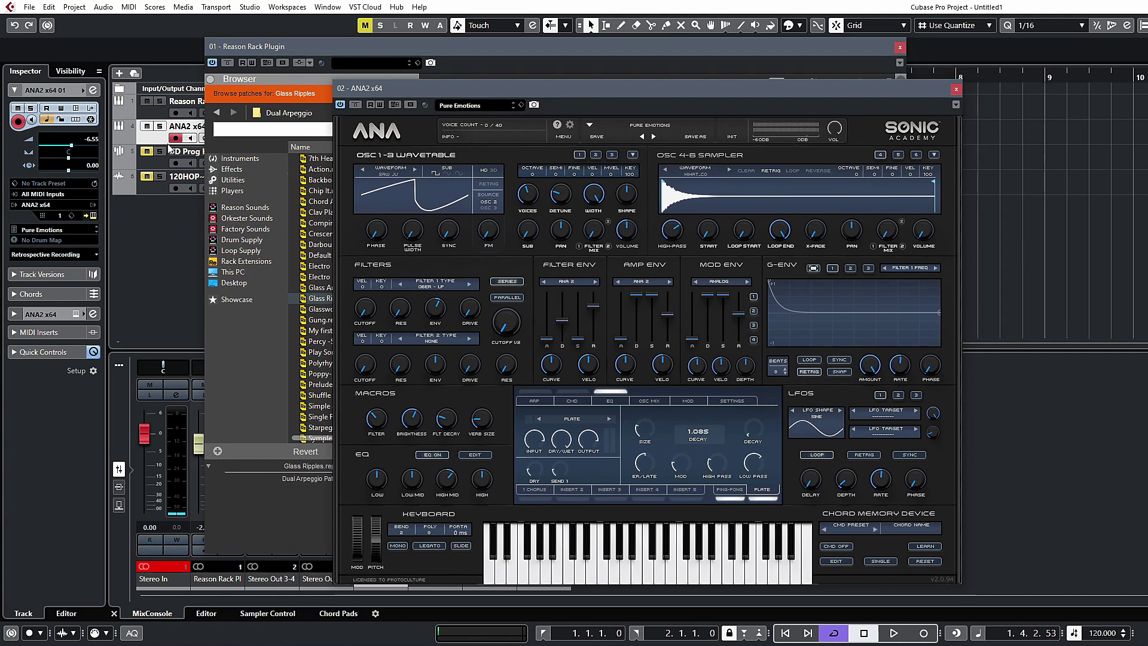
Step: Set the ANA2 x64 01 MIDI input to '01. Reason Rack Plugin - Event Out' and enable Monitor
{"action": "left_click", "coordinate": [956, 91]}
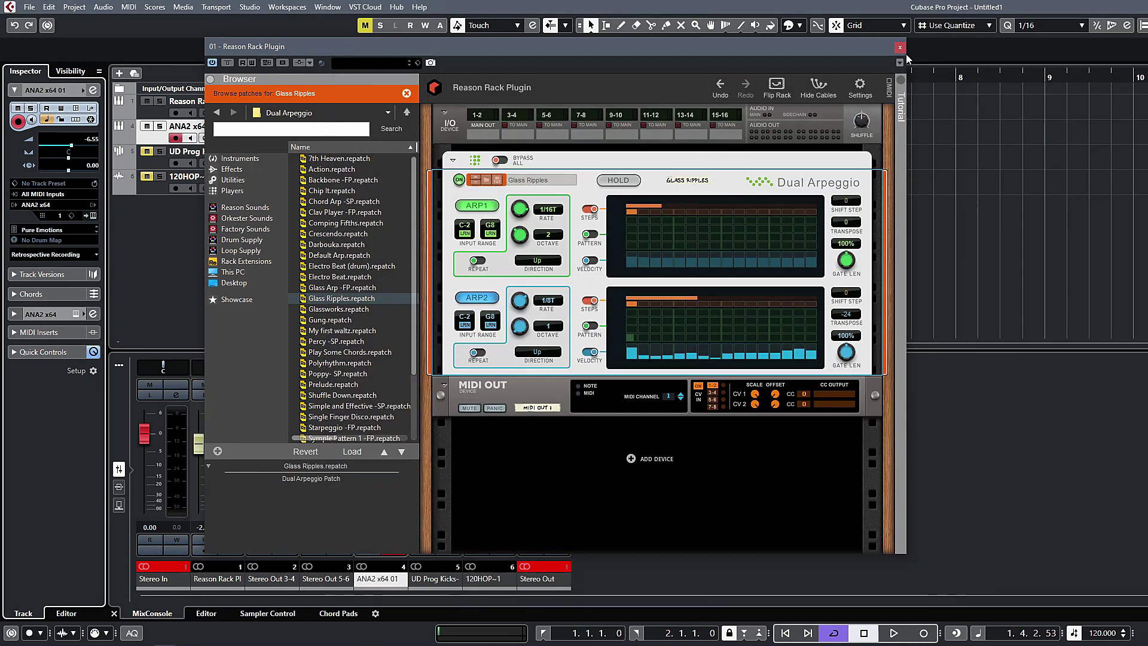
{"action": "left_click_drag", "start_coordinate": [435, 52], "coordinate": [608, 58]}
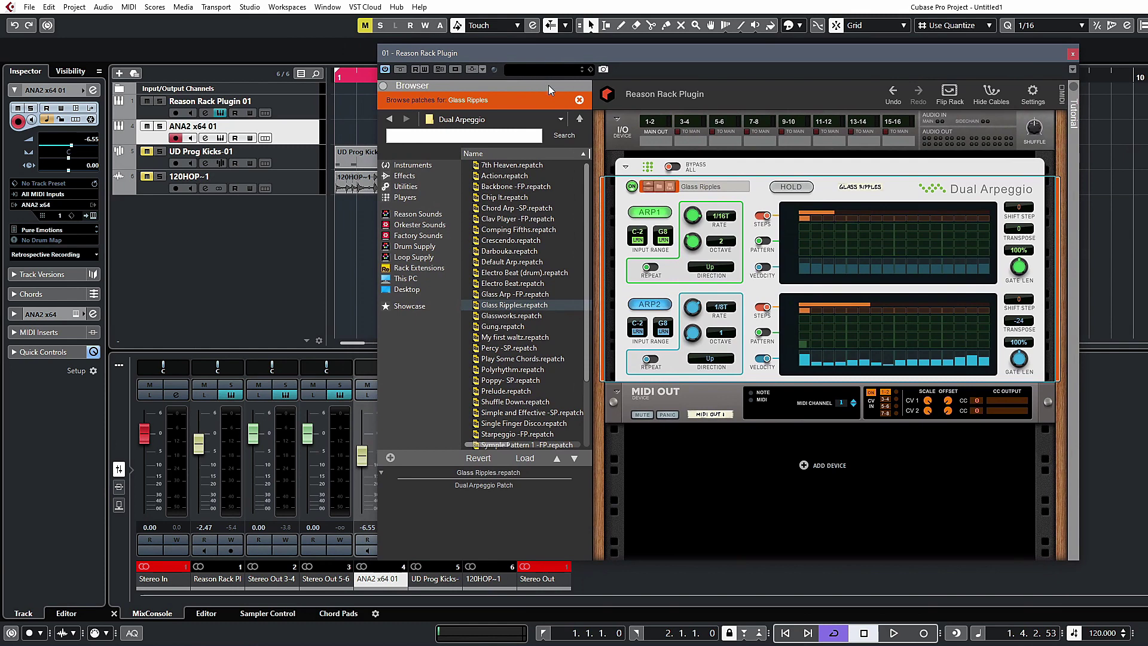
{"action": "left_click", "coordinate": [54, 195]}
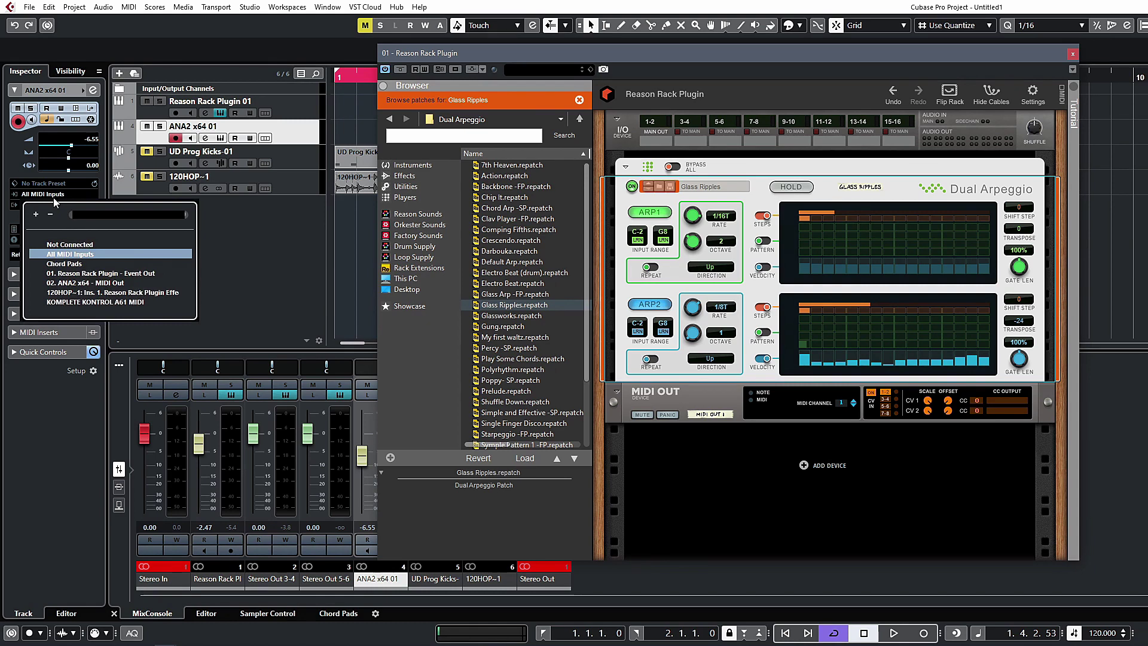
{"action": "left_click", "coordinate": [91, 274]}
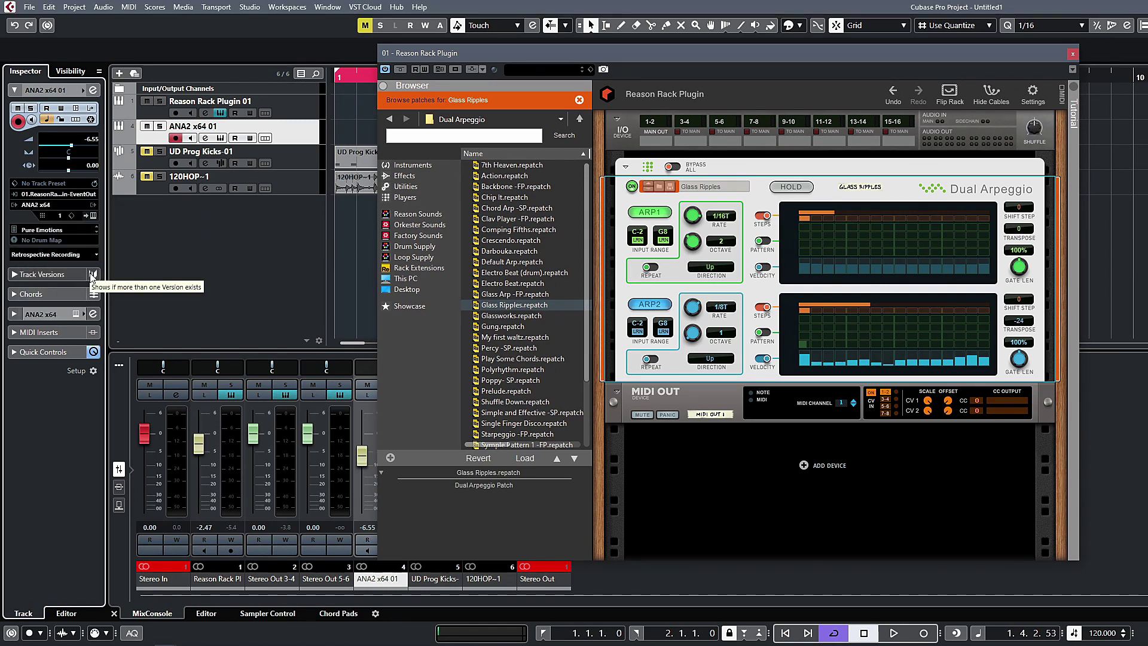
{"action": "left_click", "coordinate": [701, 409]}
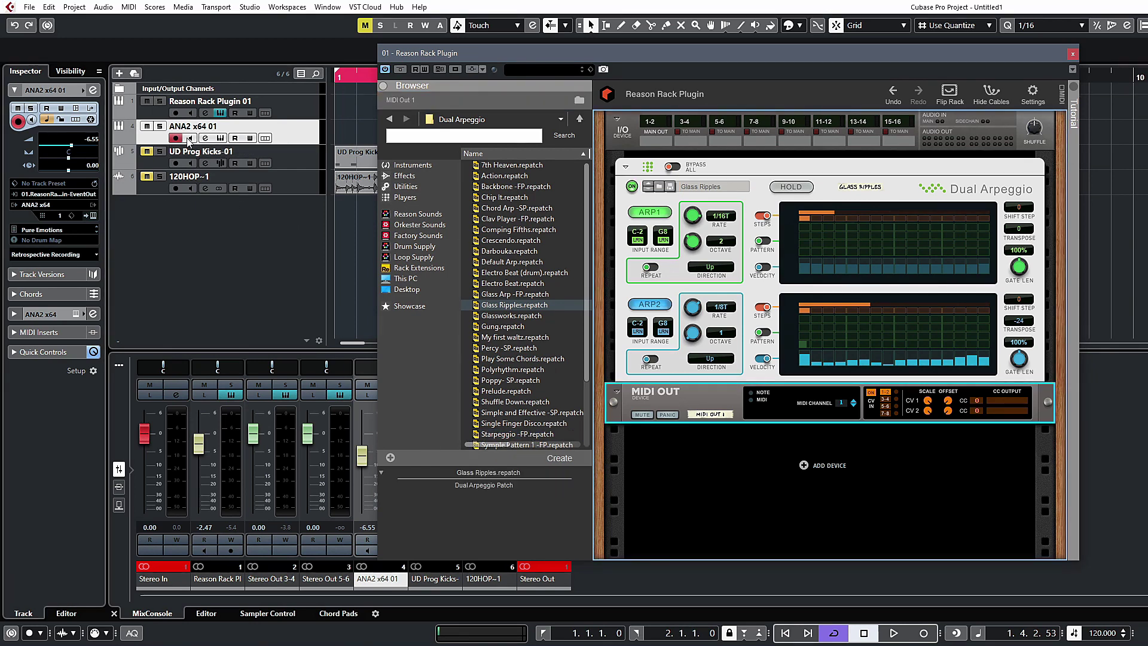
{"action": "left_click", "coordinate": [216, 130]}
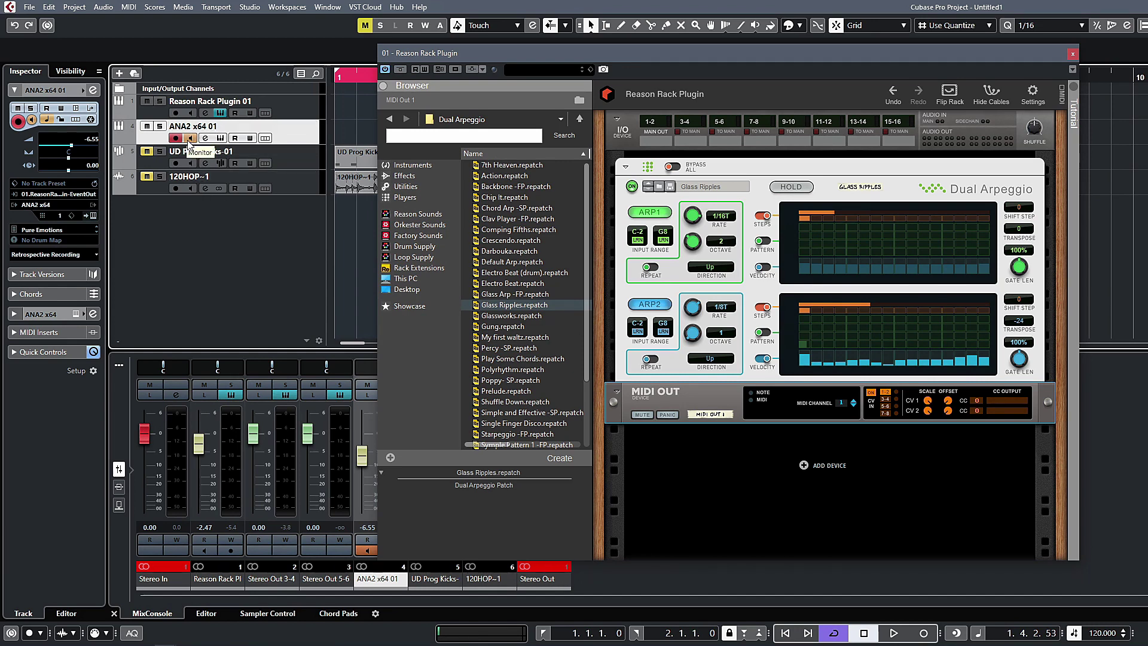
{"action": "left_click", "coordinate": [312, 113]}
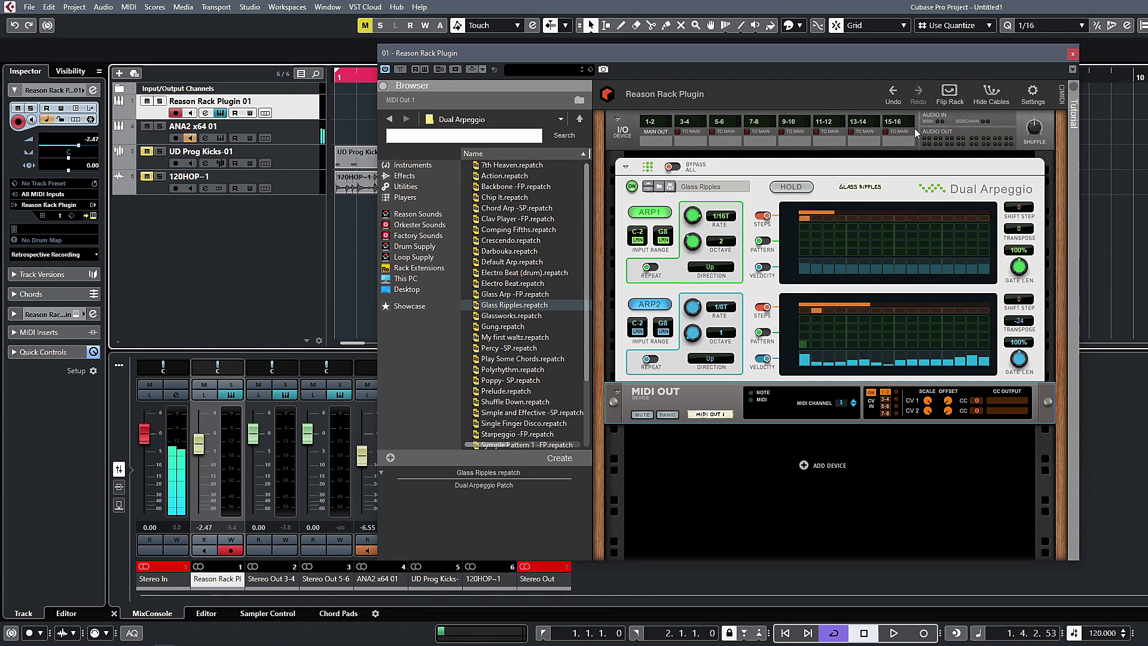
Step: Step the Dual Arpeggio to its Glassworks patch, then close the Reason Rack Plugin window
{"action": "left_click", "coordinate": [650, 189]}
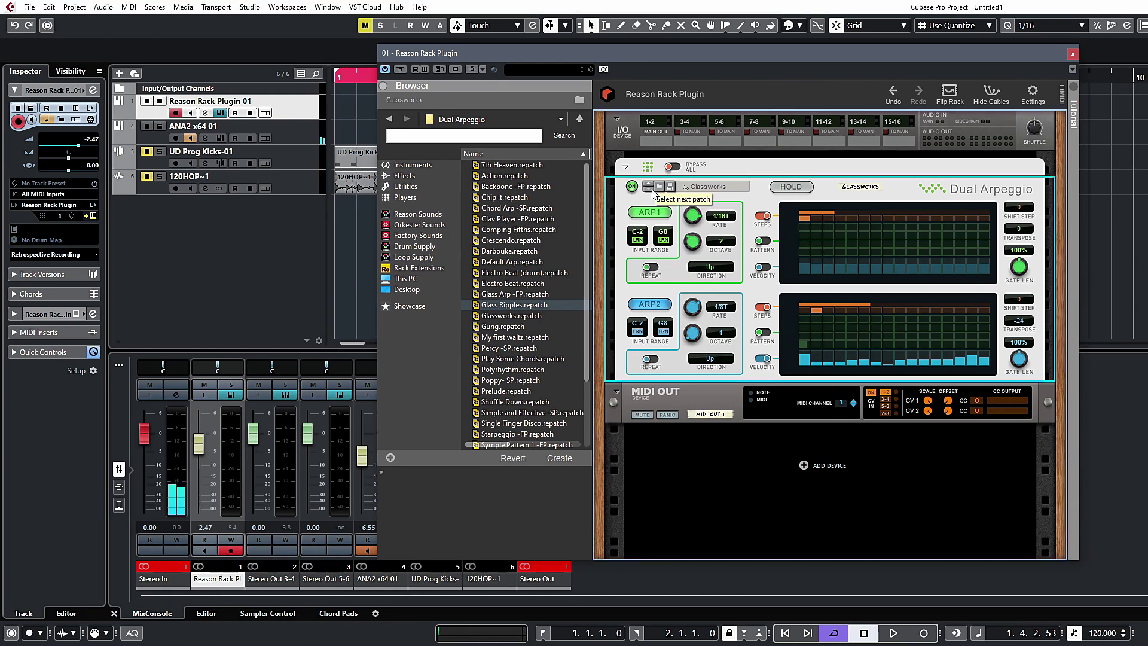
{"action": "left_click", "coordinate": [651, 188]}
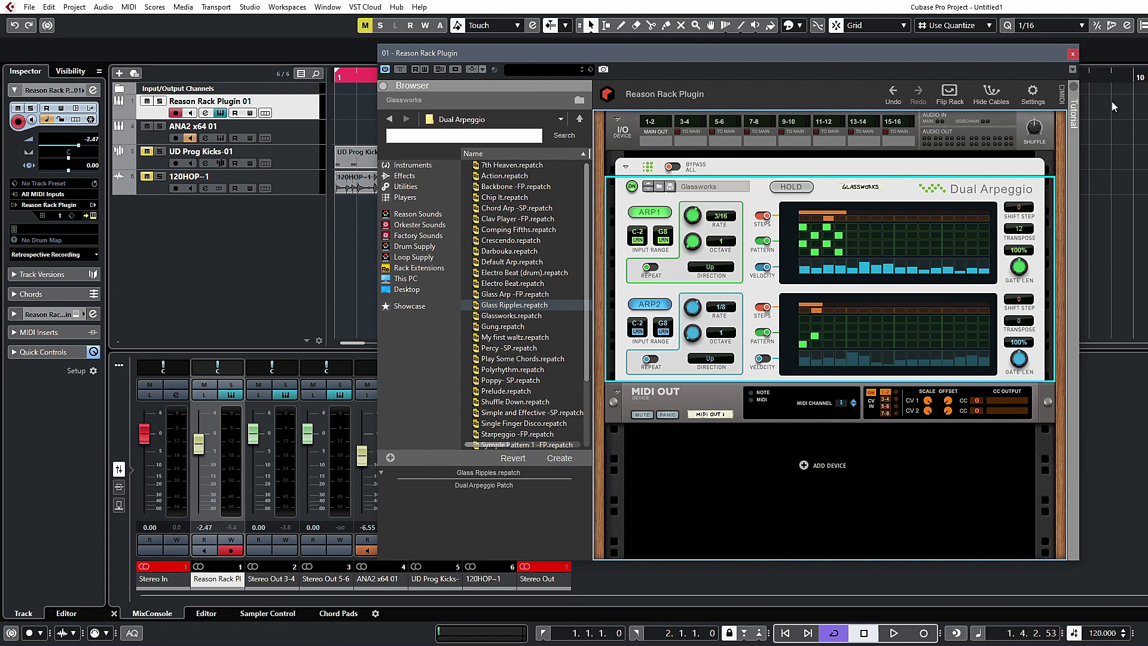
{"action": "left_click", "coordinate": [1073, 55]}
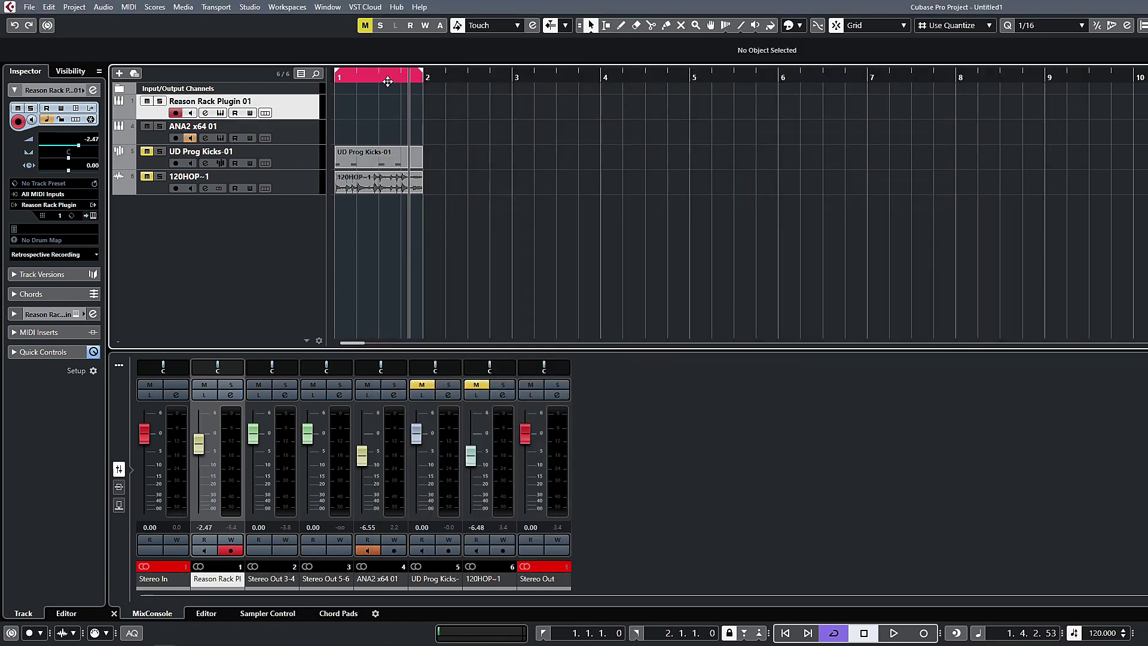
Step: Record a one-bar part holding an F1 note on the Reason Rack Plugin track
{"action": "key", "text": "space"}
{"action": "key", "text": "KP_Multiply"}
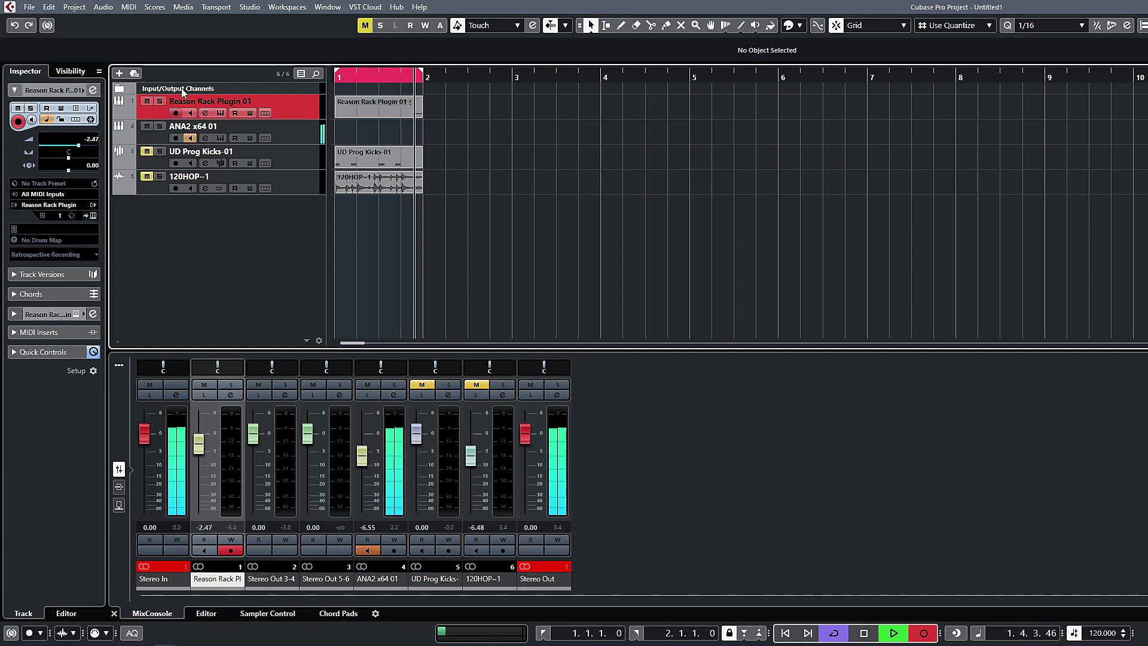
{"action": "key", "text": "space"}
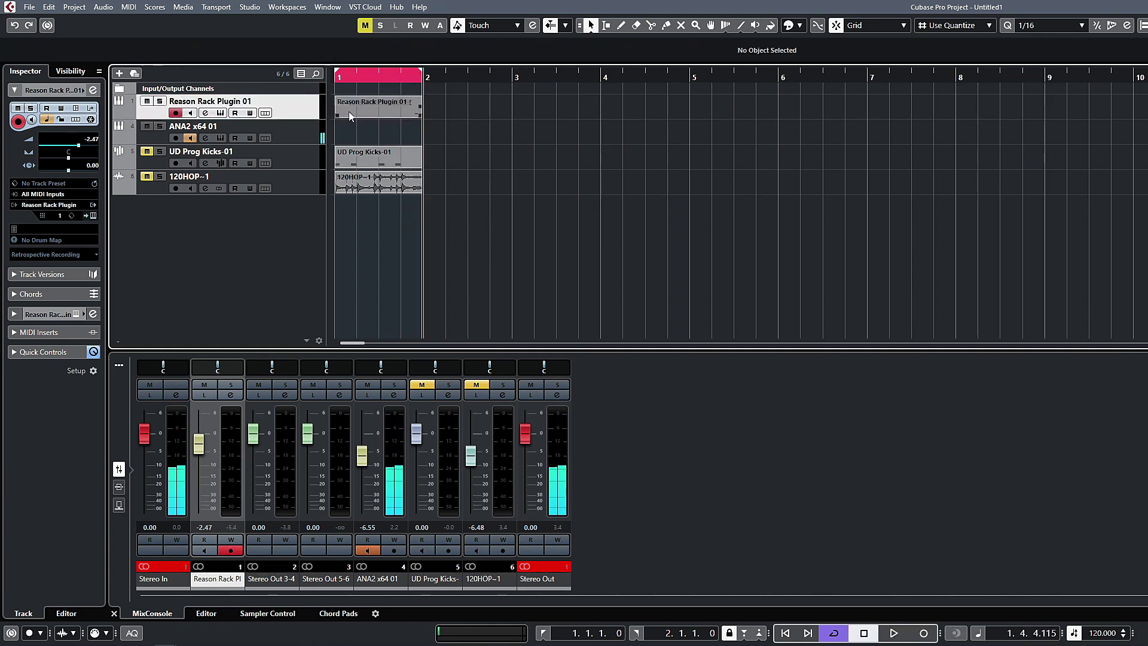
Step: Move the recorded F1 note to the bar start at 1.1.1.0 in the note editor
{"action": "double_click", "coordinate": [350, 111]}
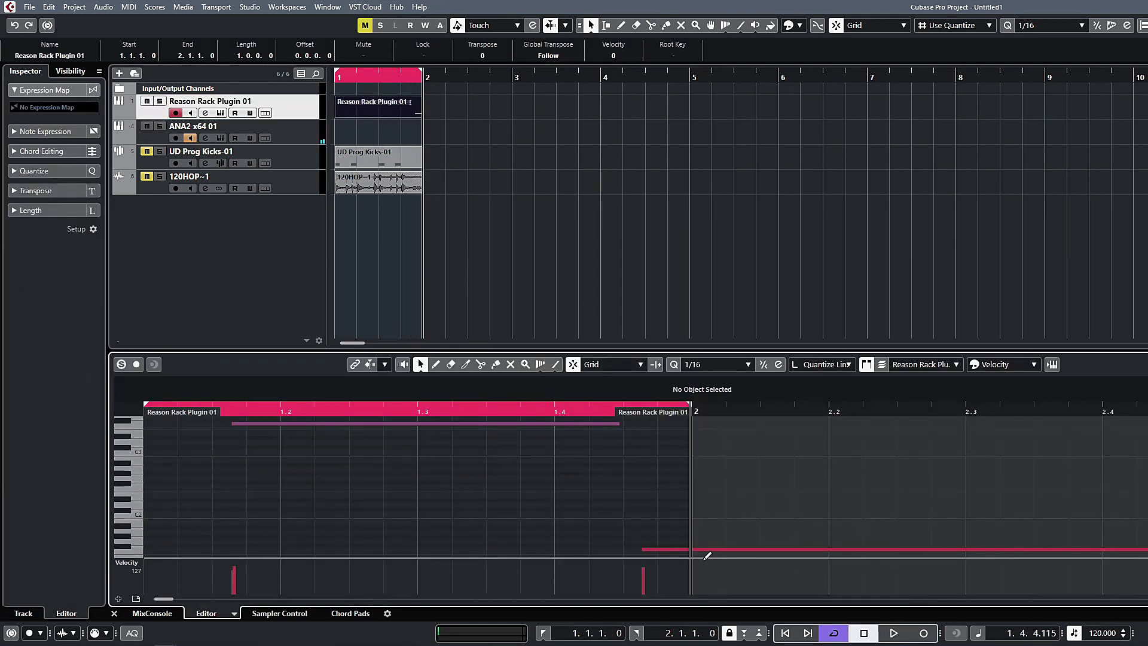
{"action": "left_click_drag", "start_coordinate": [649, 549], "coordinate": [203, 475]}
{"action": "scroll", "coordinate": [277, 487], "scroll_direction": "up", "scroll_amount": 1}
{"action": "left_click", "coordinate": [277, 487]}
{"action": "scroll", "coordinate": [278, 486], "scroll_direction": "up", "scroll_amount": 7}
{"action": "scroll", "coordinate": [239, 472], "scroll_direction": "up", "scroll_amount": 4}
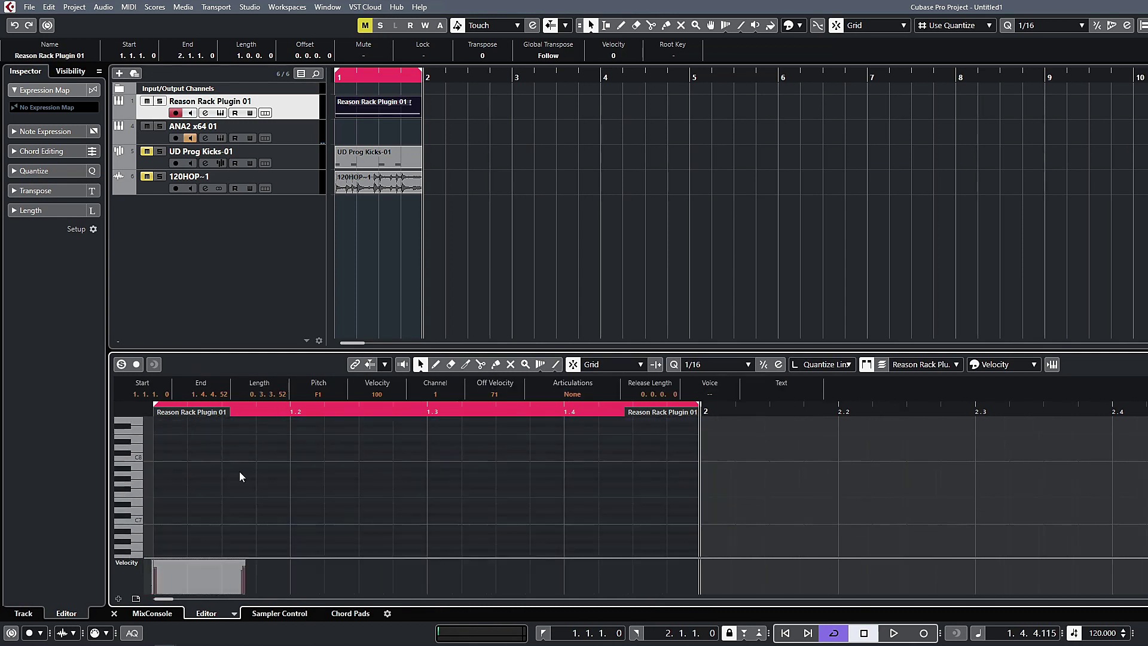
Step: Play back the project to hear the arpeggio triggered by the F1 note
{"action": "left_click", "coordinate": [439, 124]}
{"action": "key", "text": "space"}
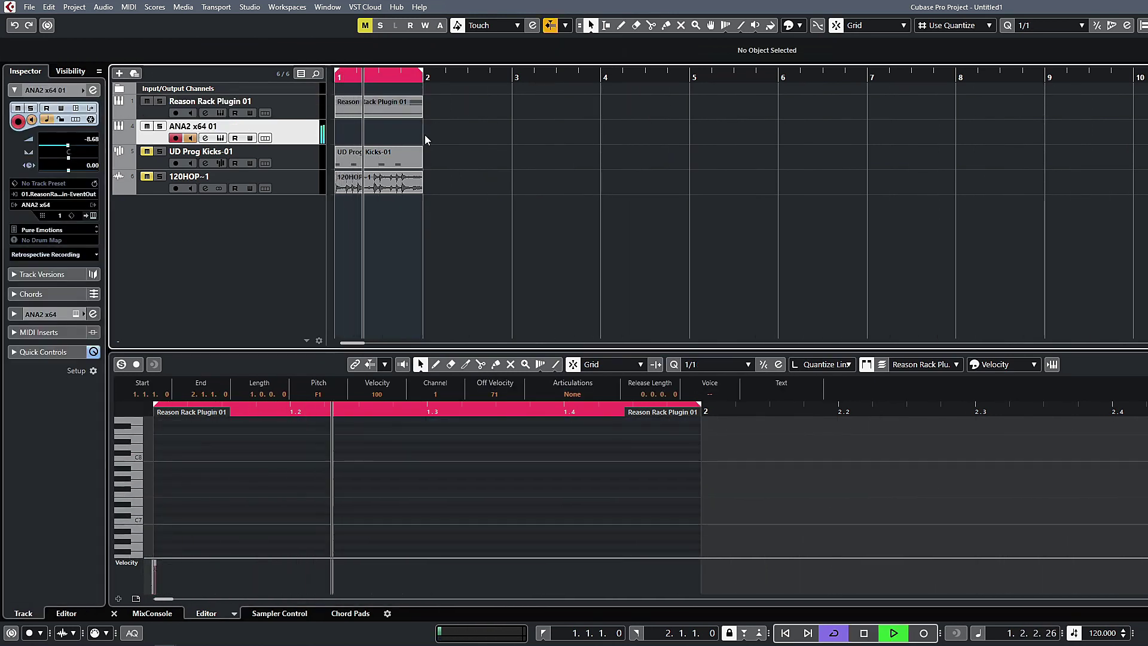
{"action": "left_click", "coordinate": [342, 113]}
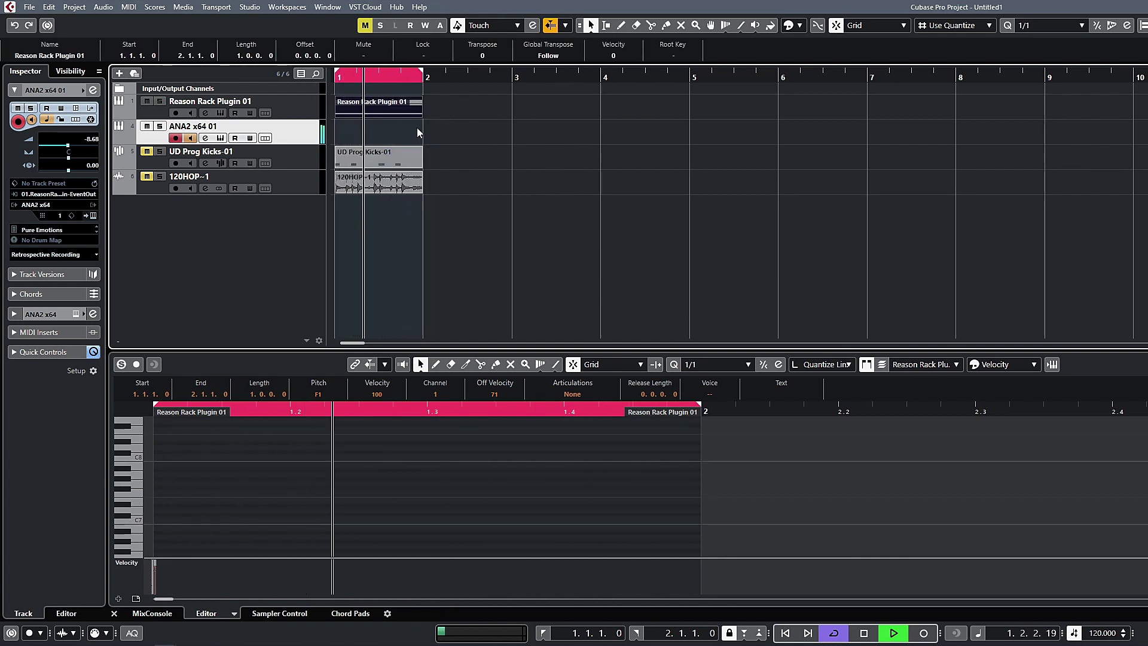
{"action": "left_click", "coordinate": [697, 141]}
{"action": "key", "text": "space"}
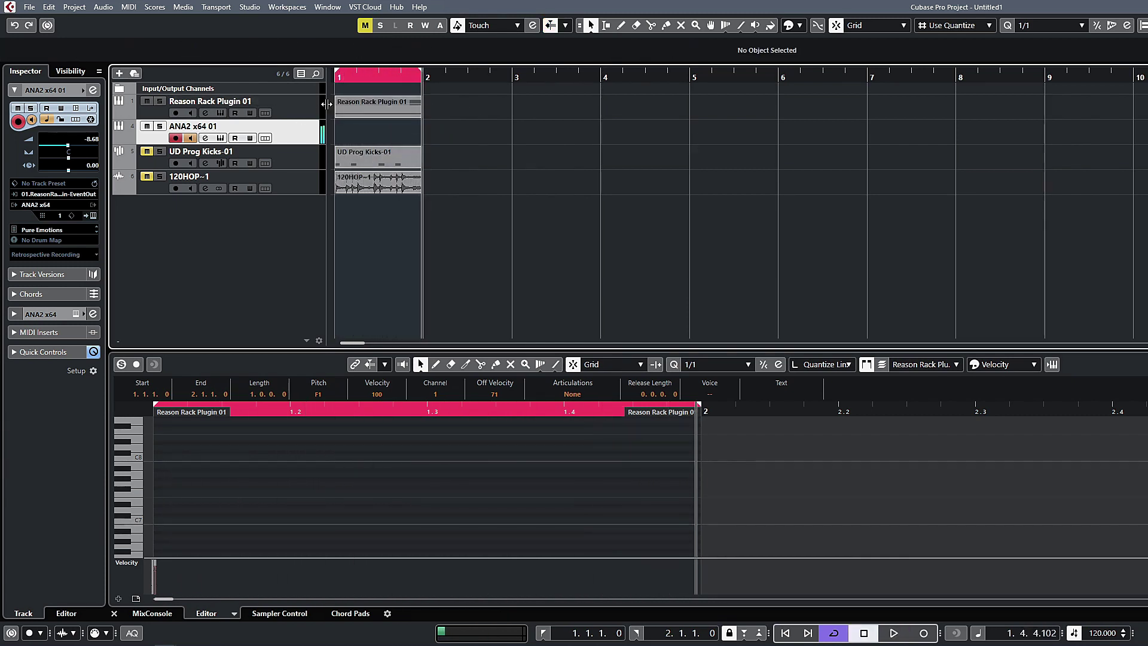
{"action": "left_click", "coordinate": [370, 116]}
Step: Duplicate the one-bar trigger part so it repeats through bars 2, 3 and 4
{"action": "left_click", "coordinate": [344, 101]}
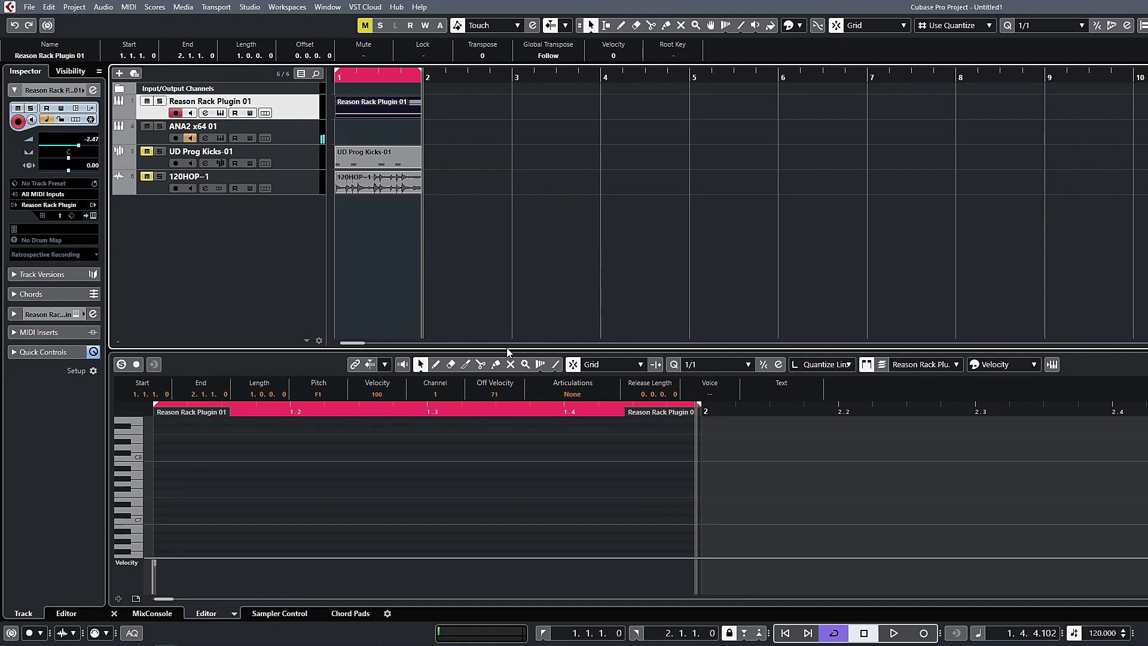
{"action": "left_click", "coordinate": [277, 138]}
{"action": "left_click", "coordinate": [377, 120]}
{"action": "key", "text": "ctrl+d"}
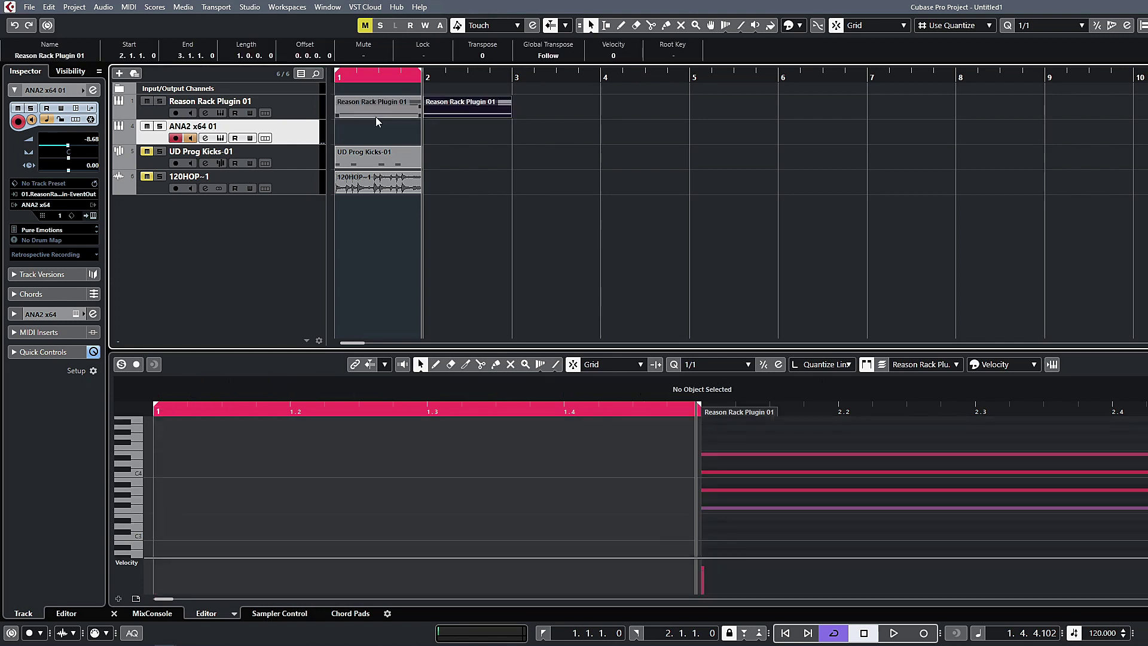
{"action": "key", "text": "ctrl+d"}
{"action": "key", "text": "ctrl+d"}
{"action": "key", "text": "ctrl+a"}
{"action": "key", "text": "4"}
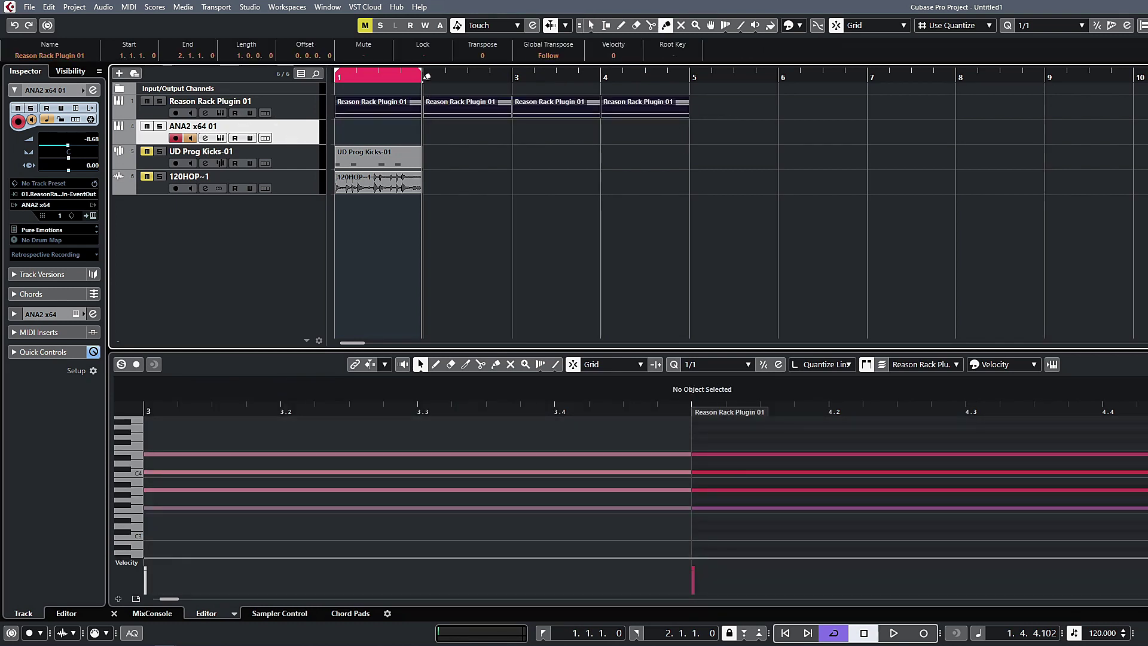
{"action": "key", "text": "1"}
Step: Set the cycle range to bars 1–5 and record from the start onto the ANA2 x64 01 track
{"action": "left_click_drag", "start_coordinate": [426, 77], "coordinate": [691, 78]}
{"action": "left_click", "coordinate": [753, 174]}
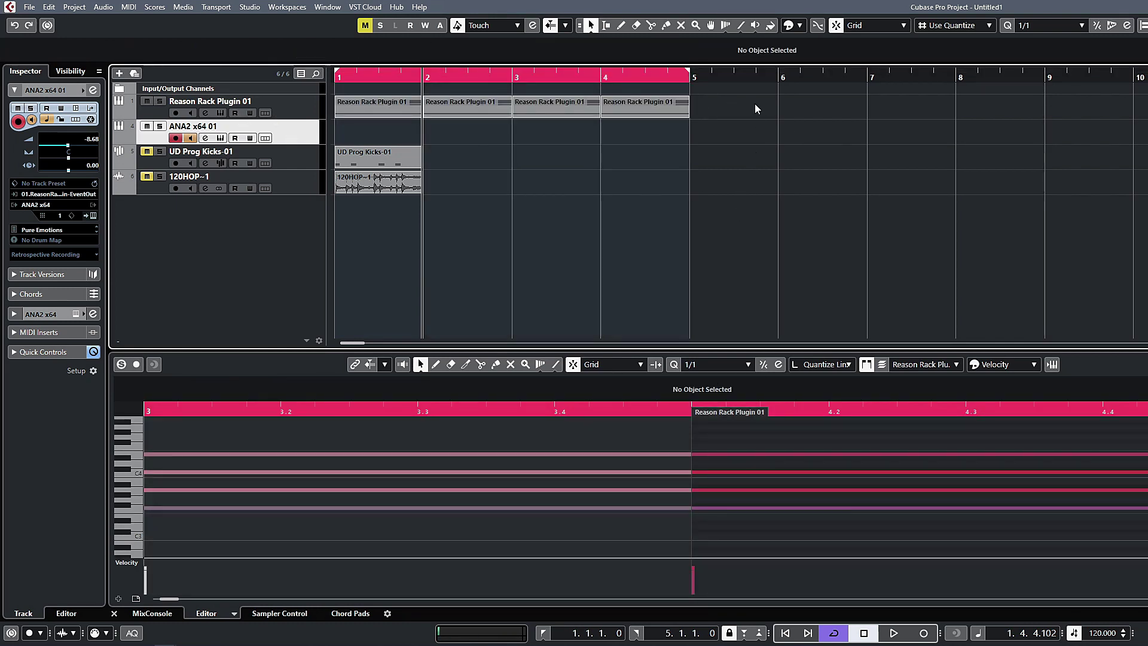
{"action": "left_click_drag", "start_coordinate": [755, 108], "coordinate": [359, 110]}
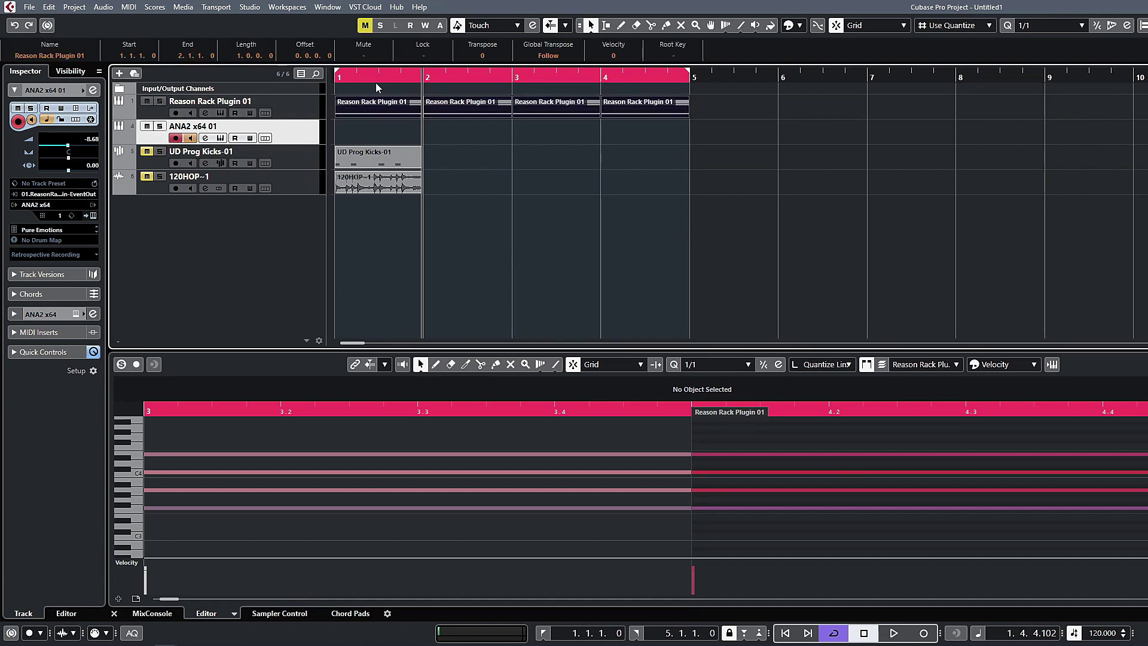
{"action": "key", "text": "Home"}
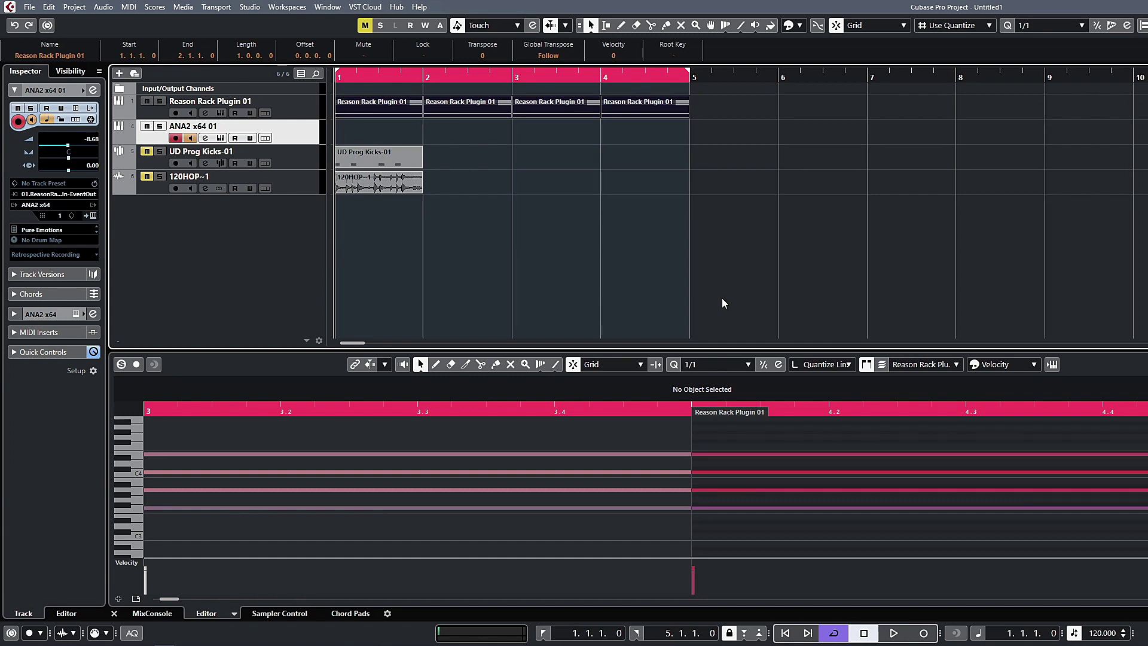
{"action": "key", "text": "KP_Multiply"}
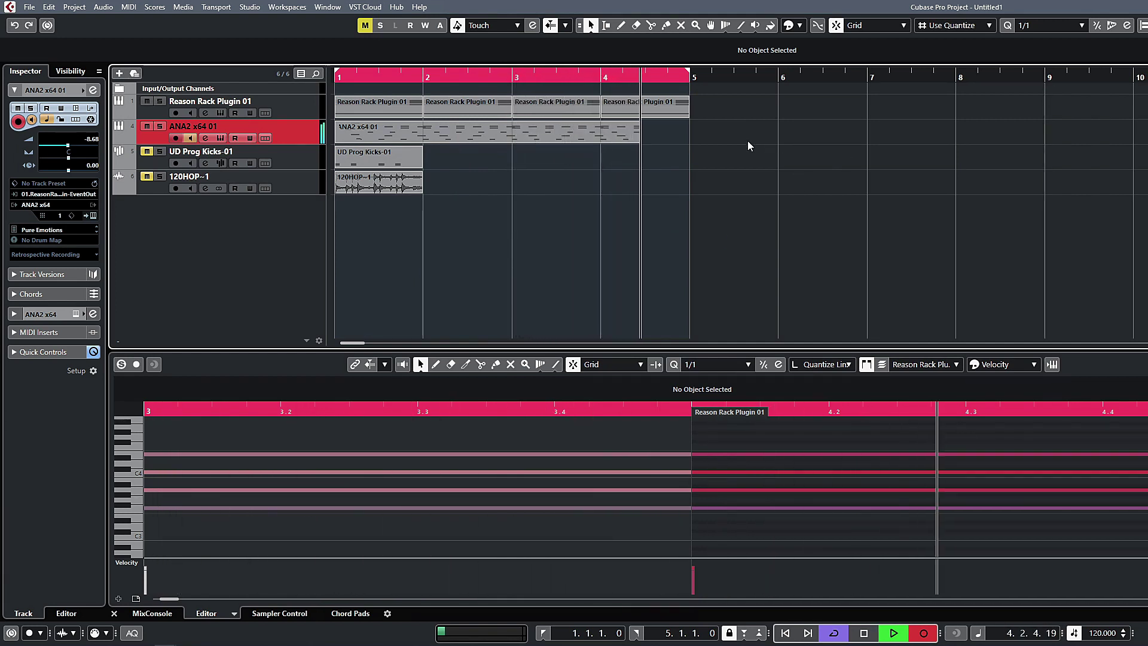
Step: Stop recording and select the new four-bar ANA2 x64 01 part
{"action": "key", "text": "space"}
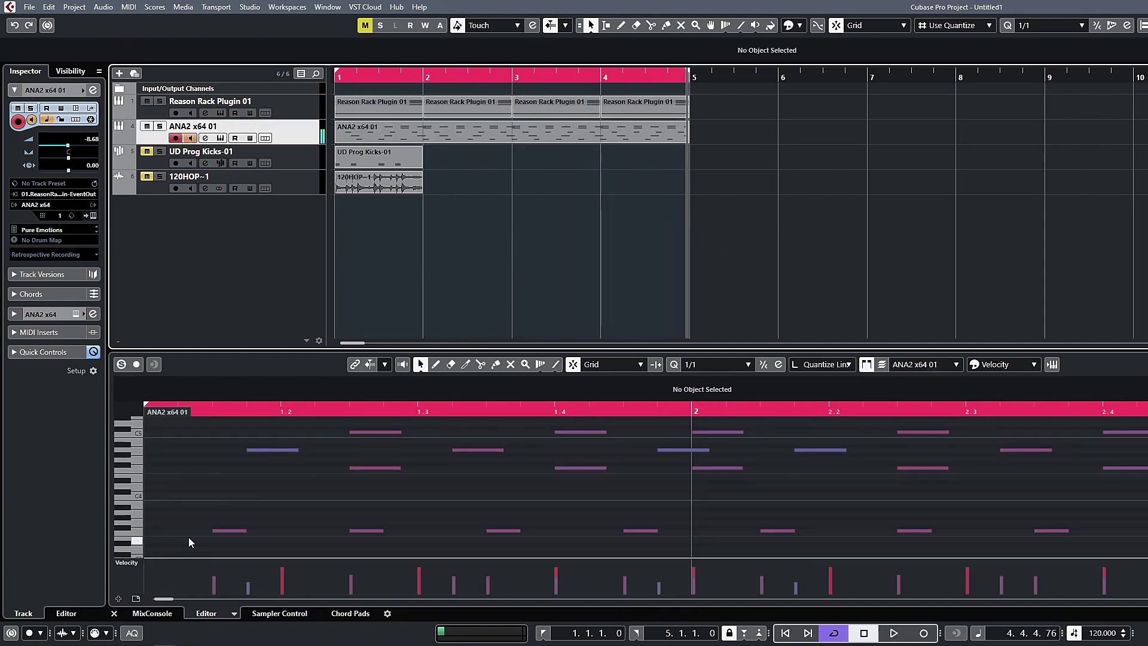
{"action": "left_click", "coordinate": [470, 133]}
{"action": "left_click_drag", "start_coordinate": [793, 113], "coordinate": [359, 161]}
{"action": "key", "text": "ctrl+shift+a"}
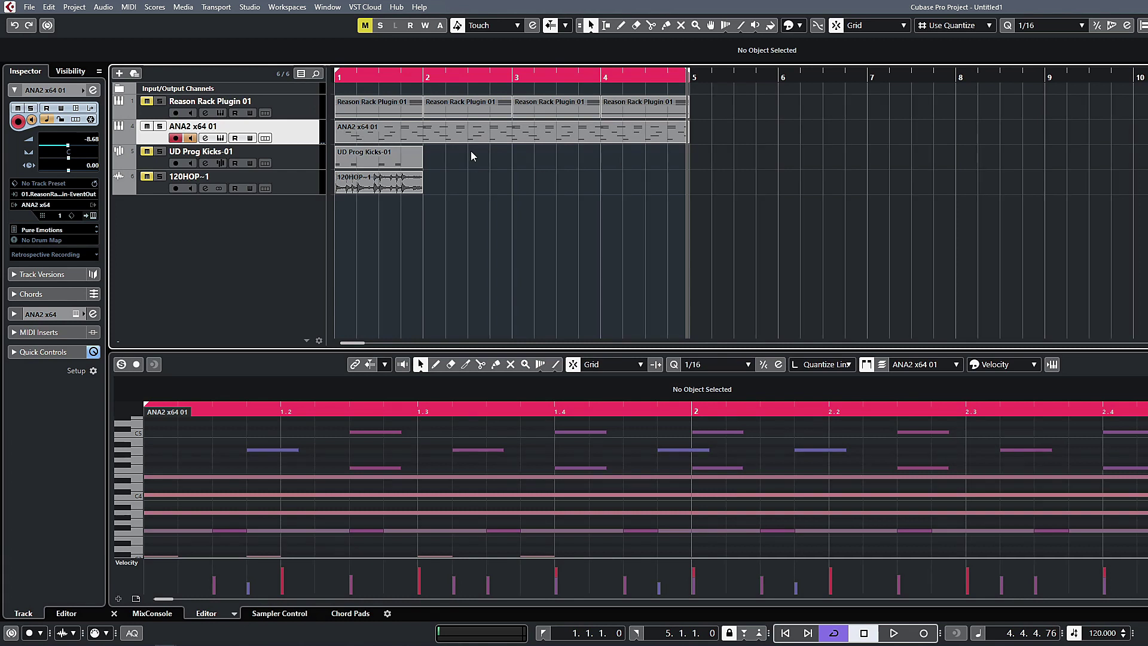
{"action": "left_click", "coordinate": [474, 135]}
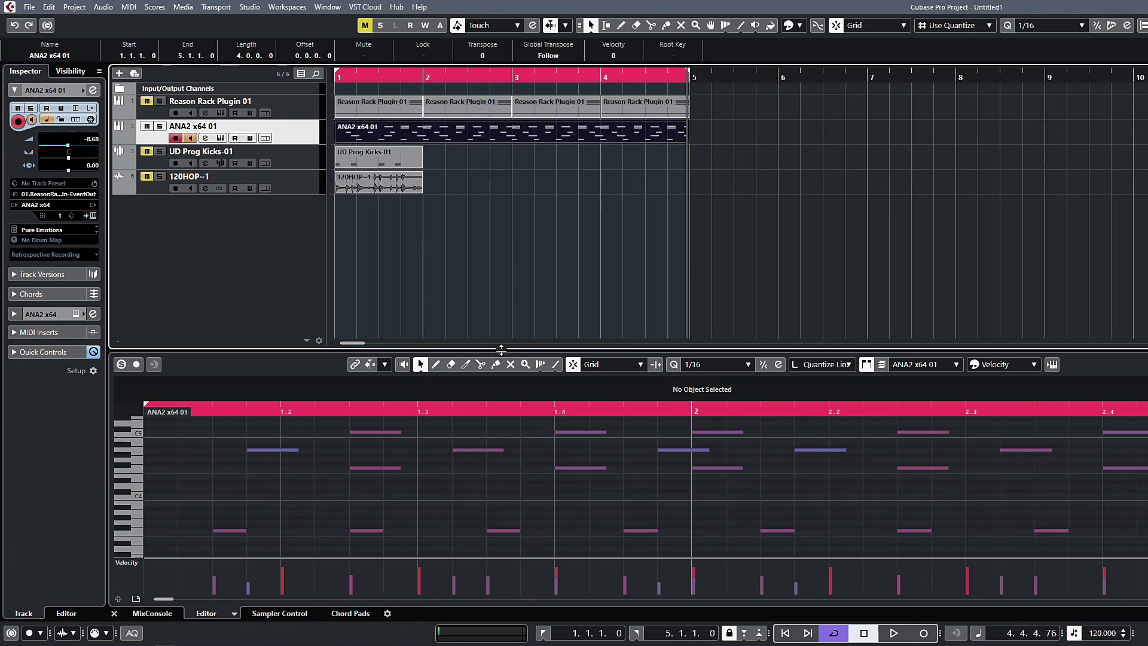
Step: Enlarge the lower-zone Key Editor and zoom out to show all the arpeggio notes
{"action": "left_click_drag", "start_coordinate": [501, 351], "coordinate": [501, 248]}
{"action": "key", "text": "g"}
{"action": "left_click", "coordinate": [431, 386]}
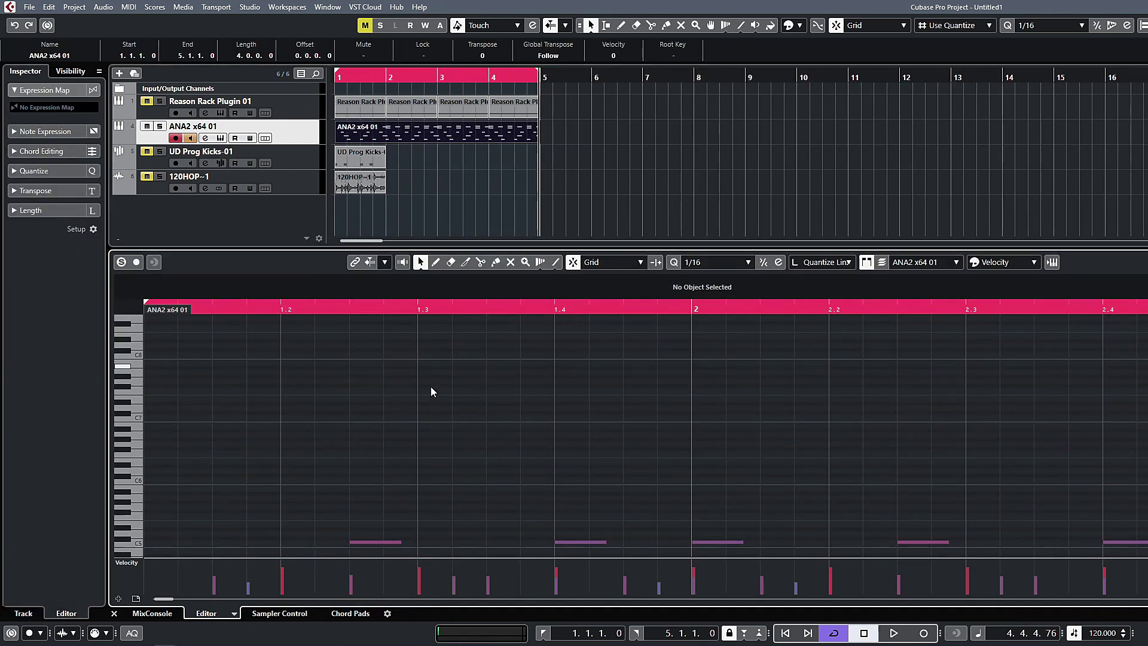
{"action": "scroll", "coordinate": [413, 386], "scroll_direction": "down", "scroll_amount": 4}
{"action": "key", "text": "g"}
{"action": "key", "text": "g"}
{"action": "scroll", "coordinate": [645, 384], "scroll_direction": "up", "scroll_amount": 4}
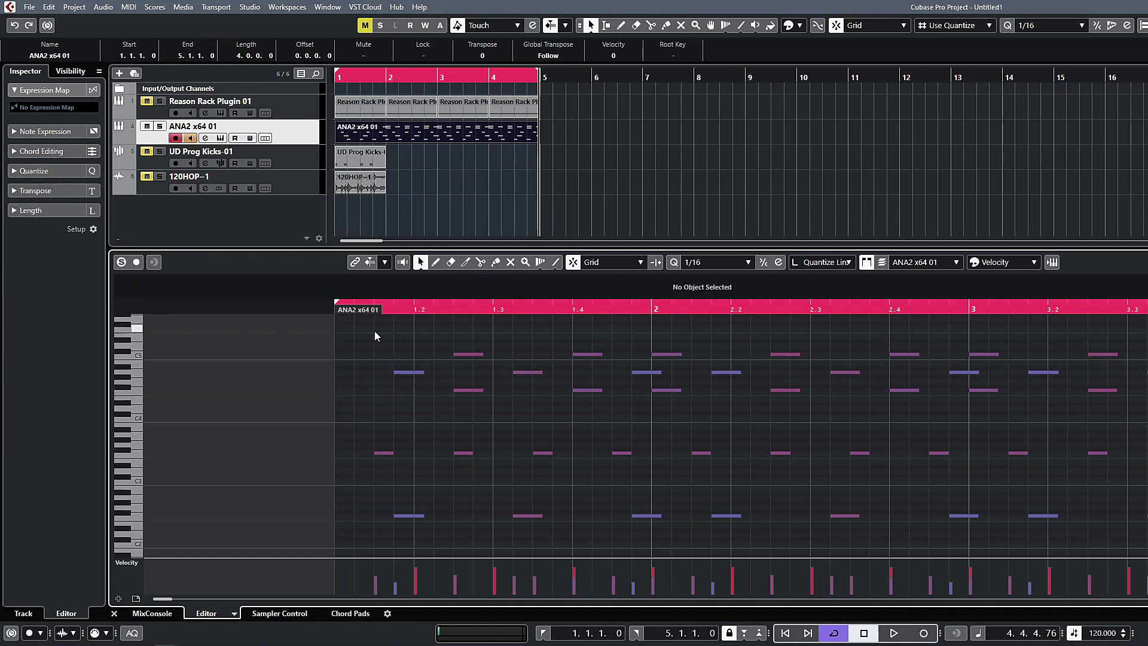
{"action": "left_click", "coordinate": [481, 133]}
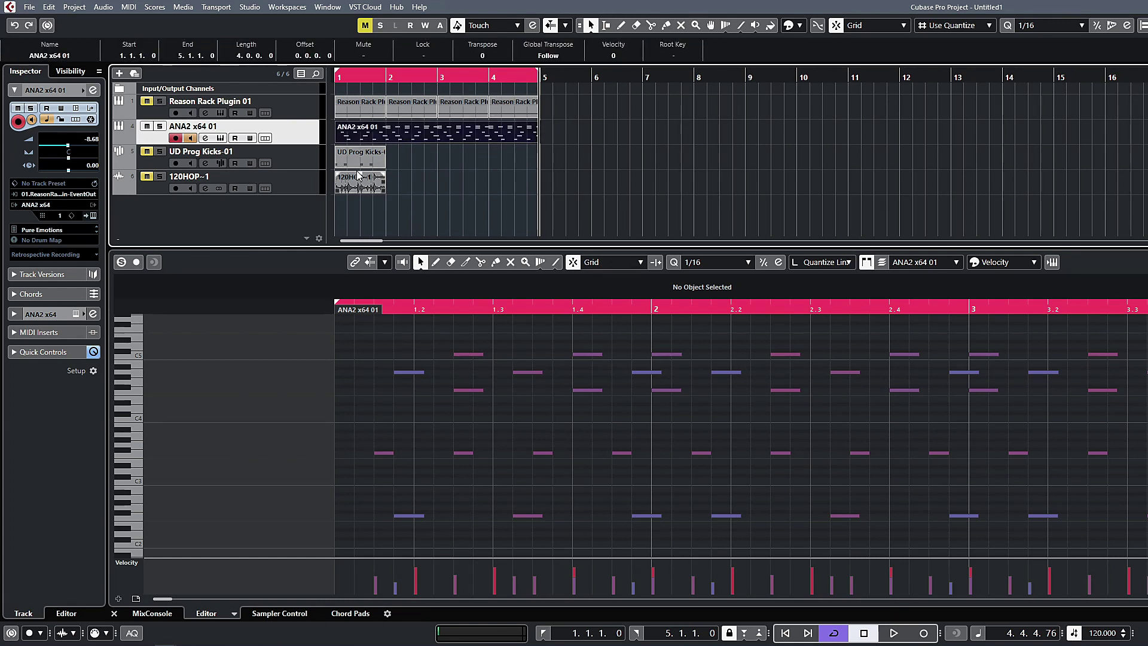
Step: Open the Reason Rack Plugin 01 instrument window showing the Dual Arpeggio with its Glassworks patch
{"action": "left_click", "coordinate": [220, 114]}
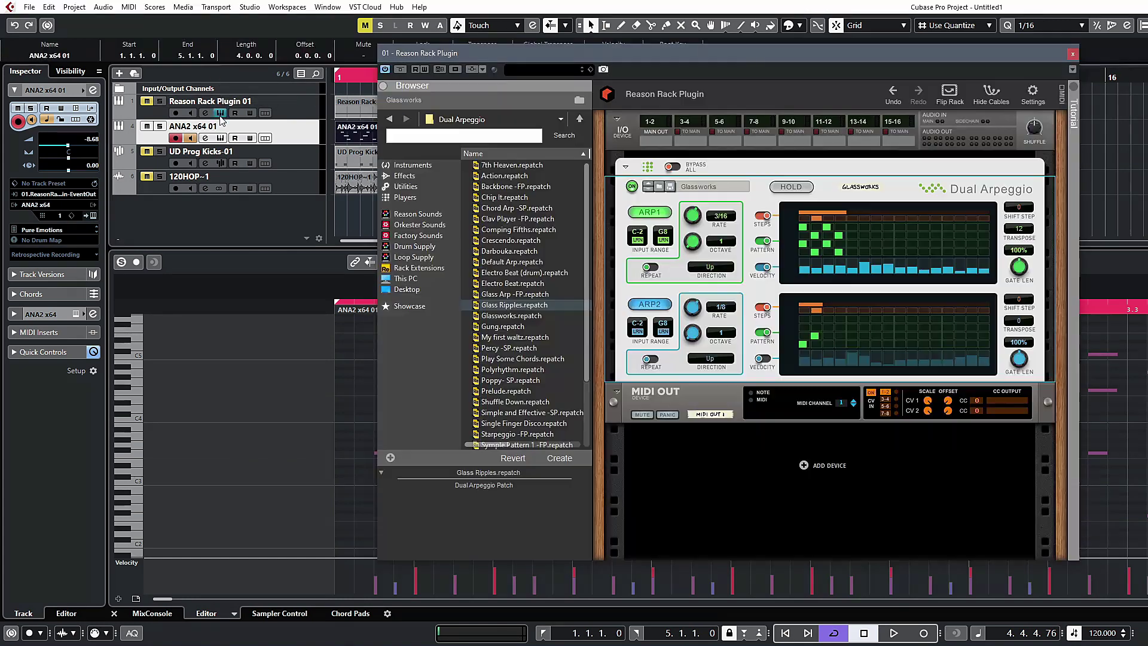